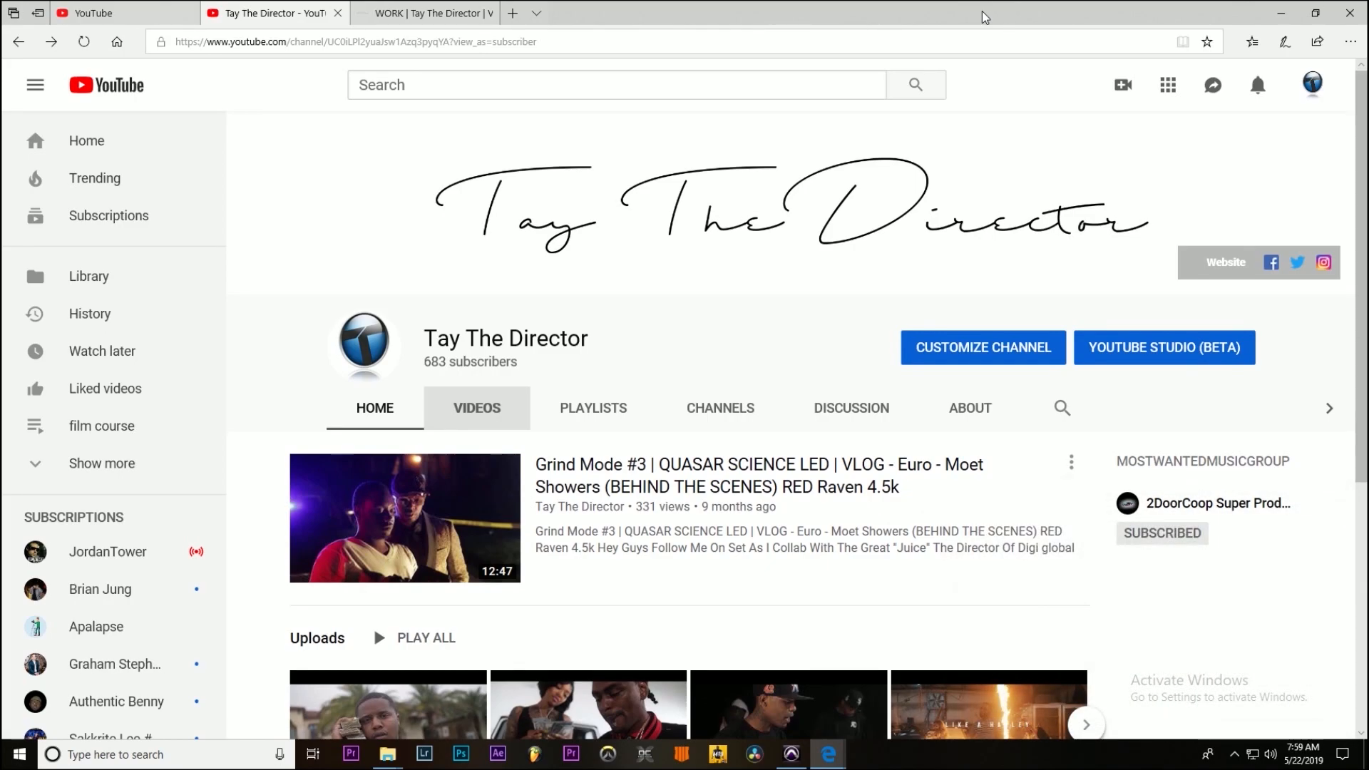
# Step: Look over the YouTube channel's home page and the website's WORK page down to the mailing list form, returning to the channel
pyautogui.scroll(-5, 635, 321)
pyautogui.scroll(5, 620, 307)
pyautogui.scroll(-3, 641, 285)
pyautogui.scroll(3, 724, 253)
pyautogui.scroll(-4, 487, 442)
pyautogui.scroll(4, 487, 442)
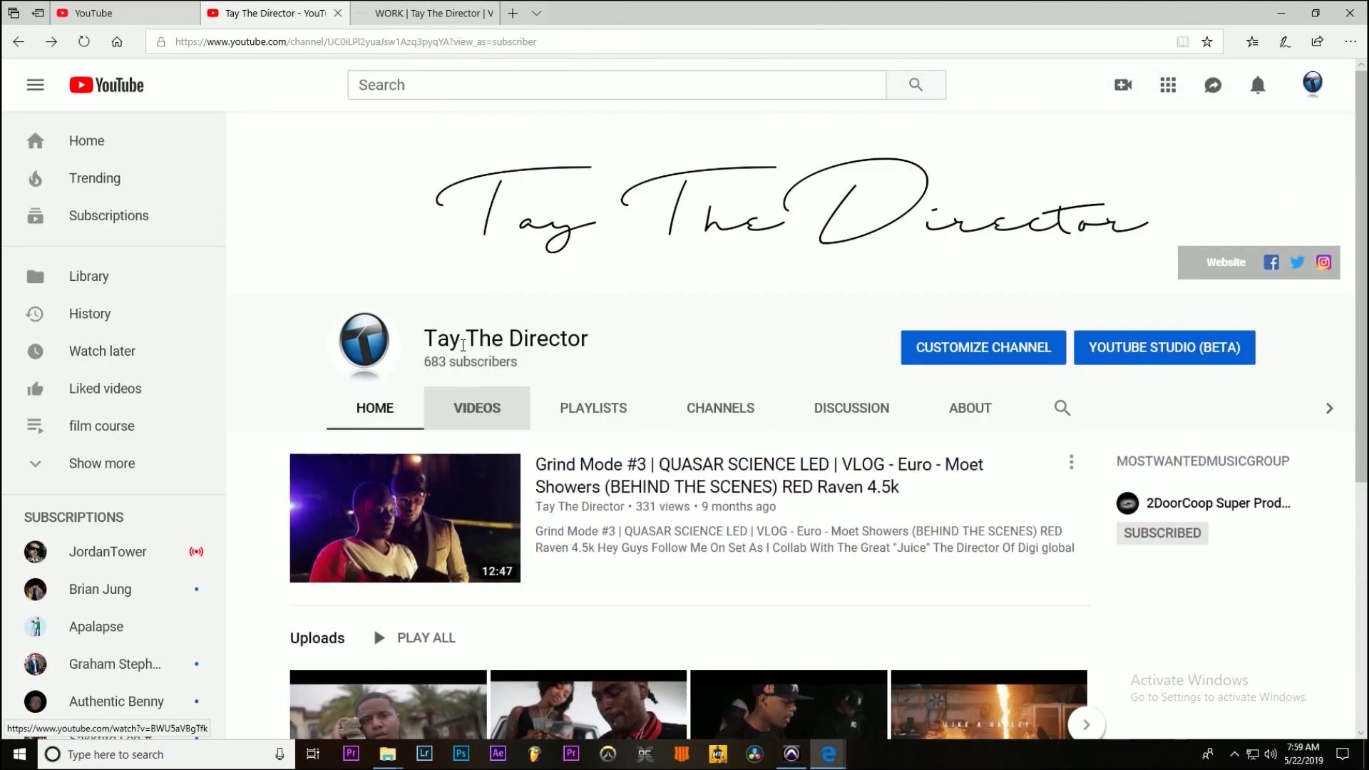
pyautogui.click(428, 12)
pyautogui.scroll(-6, 438, 473)
pyautogui.scroll(1, 463, 534)
pyautogui.scroll(-2, 492, 596)
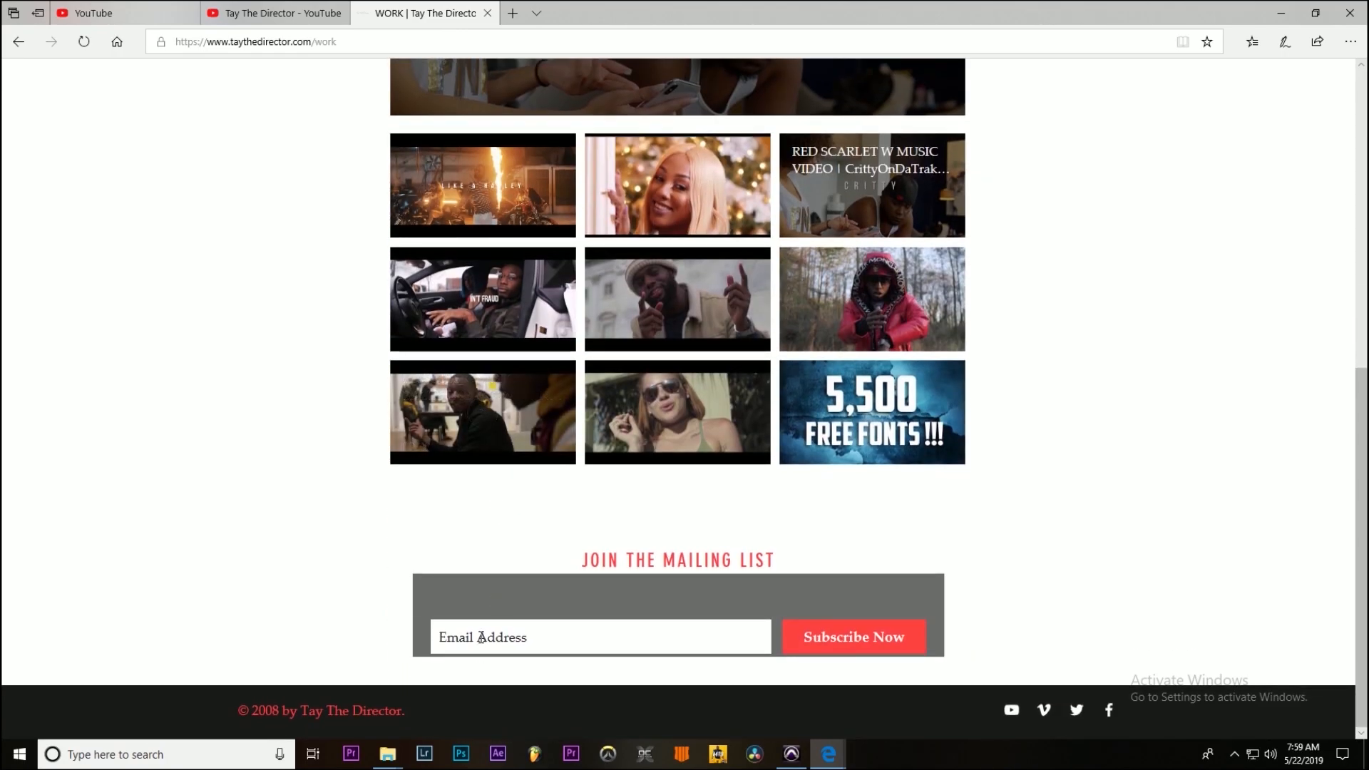
pyautogui.click(657, 640)
pyautogui.click(285, 13)
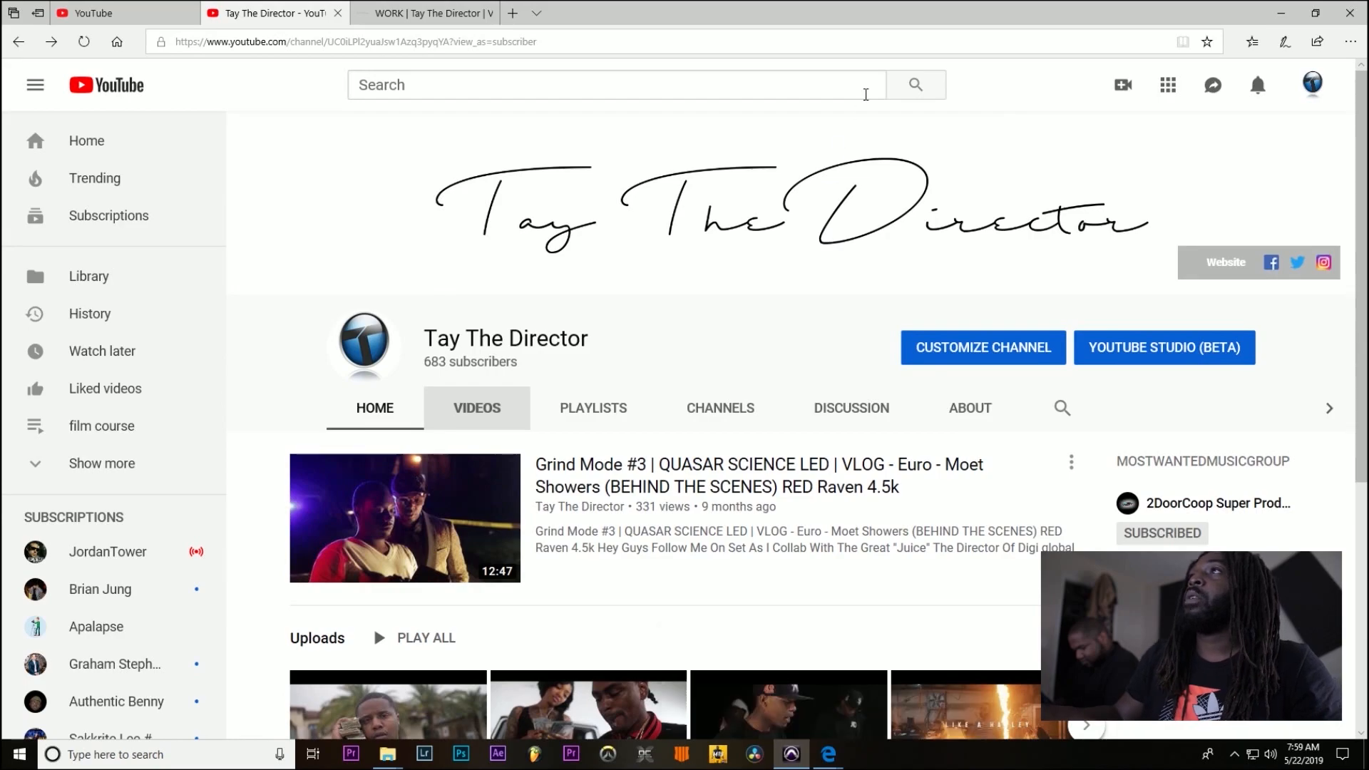
# Step: Switch to Premiere Pro and look through the footage in the sak x kino project
pyautogui.click(568, 743)
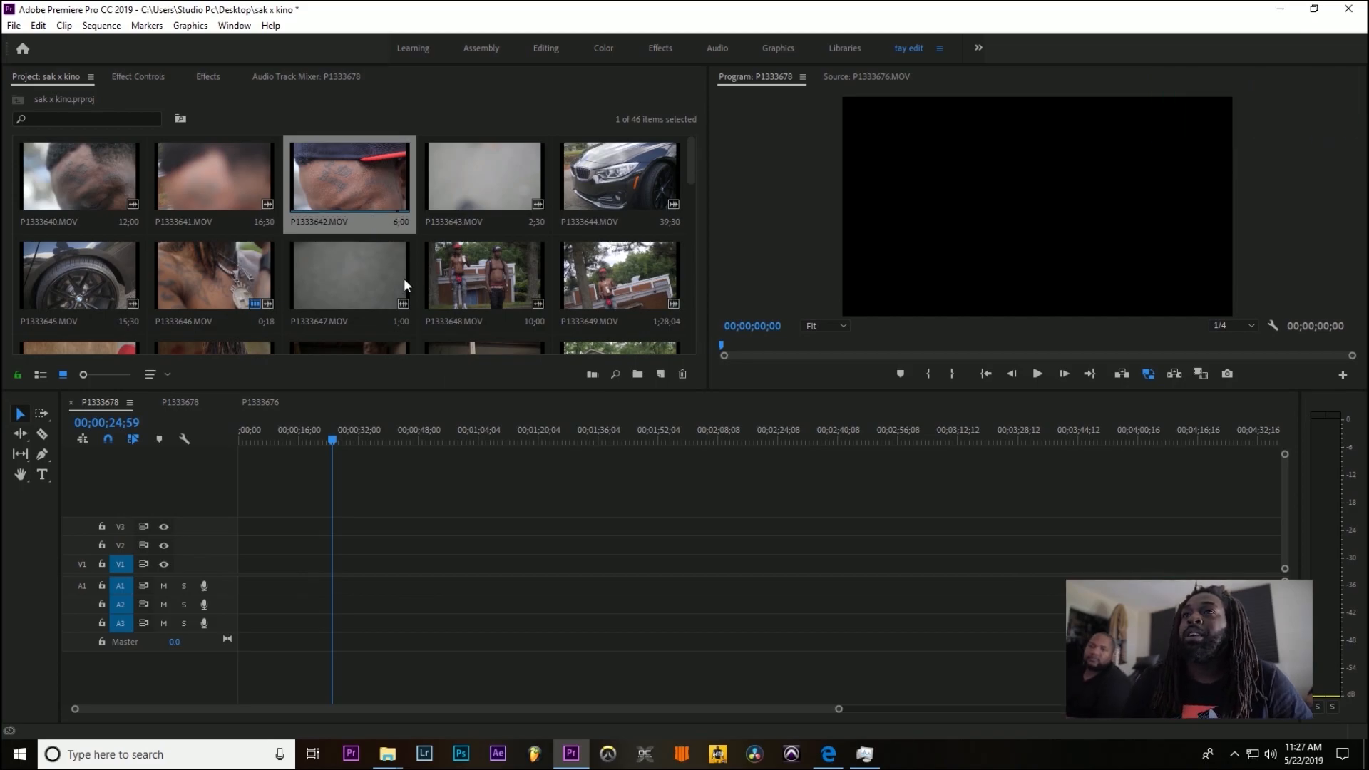
pyautogui.scroll(5, 412, 253)
pyautogui.click(472, 285)
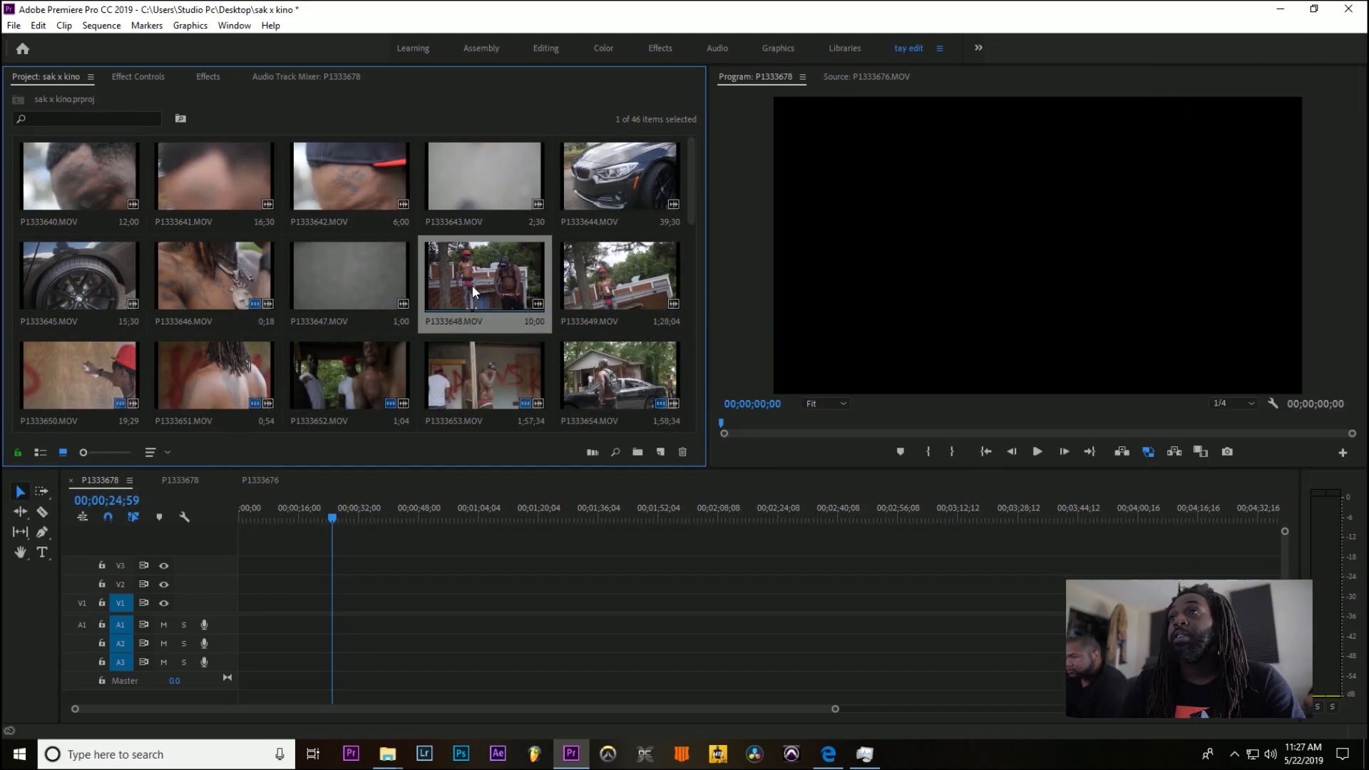
pyautogui.scroll(-3, 428, 342)
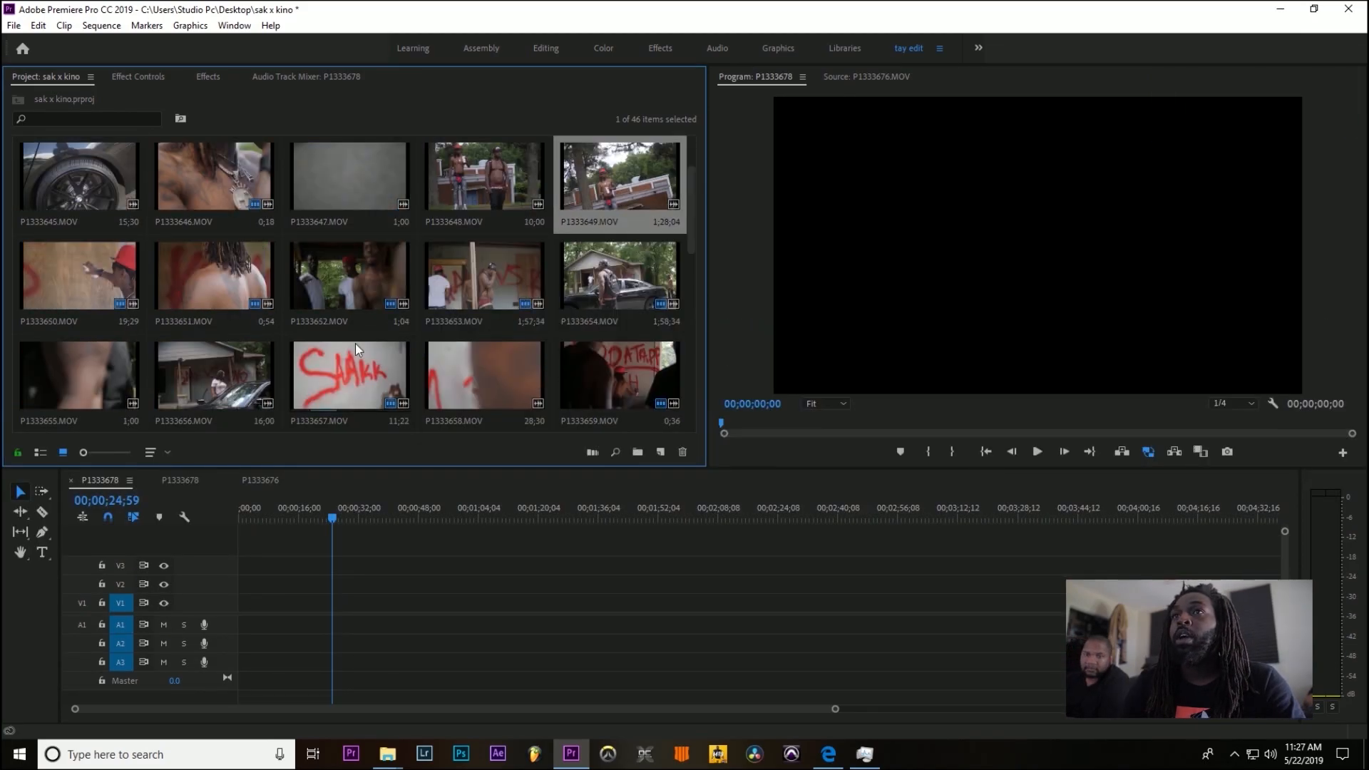
pyautogui.scroll(-7, 246, 336)
pyautogui.scroll(2, 284, 306)
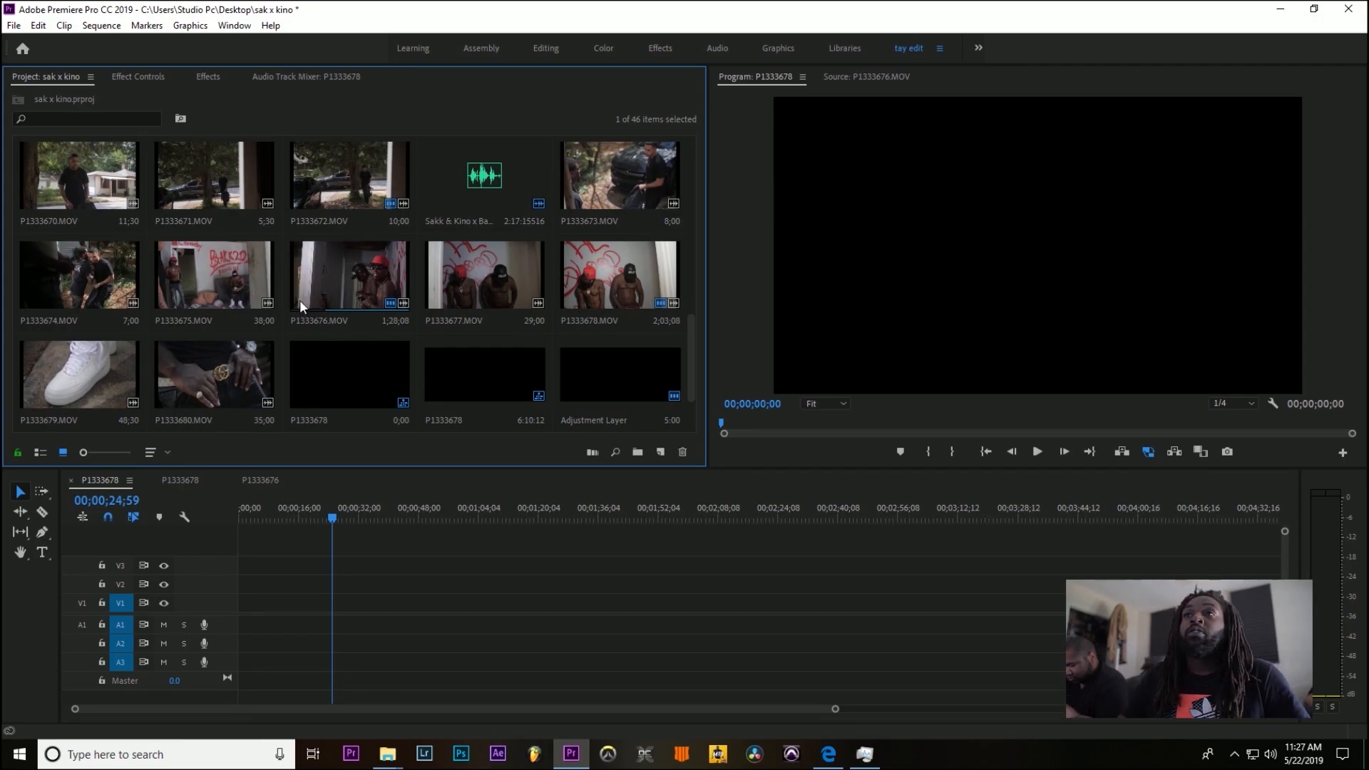
# Step: Preview P1333676.MOV in the Source Monitor and create a new sequence from that clip
pyautogui.click(362, 280)
pyautogui.doubleClick(365, 281)
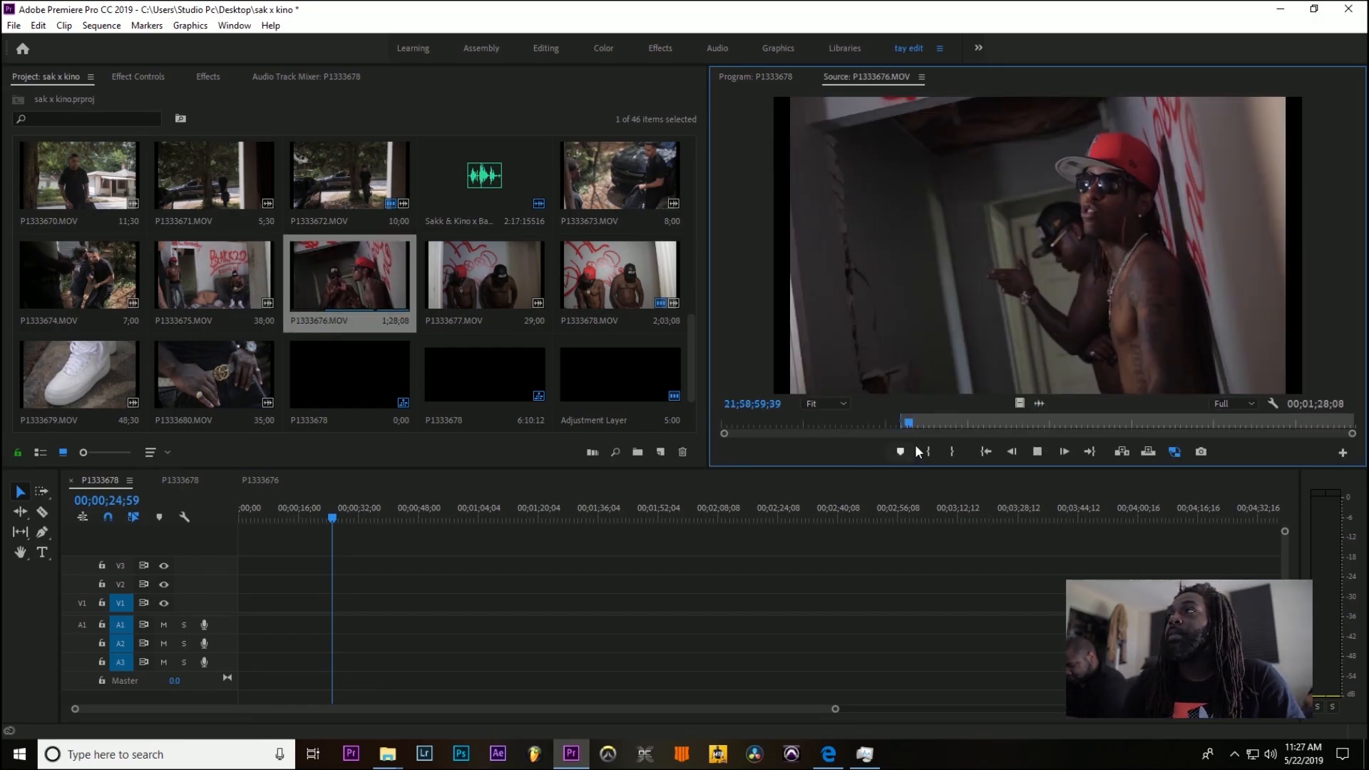
pyautogui.press('space')
pyautogui.click(983, 423)
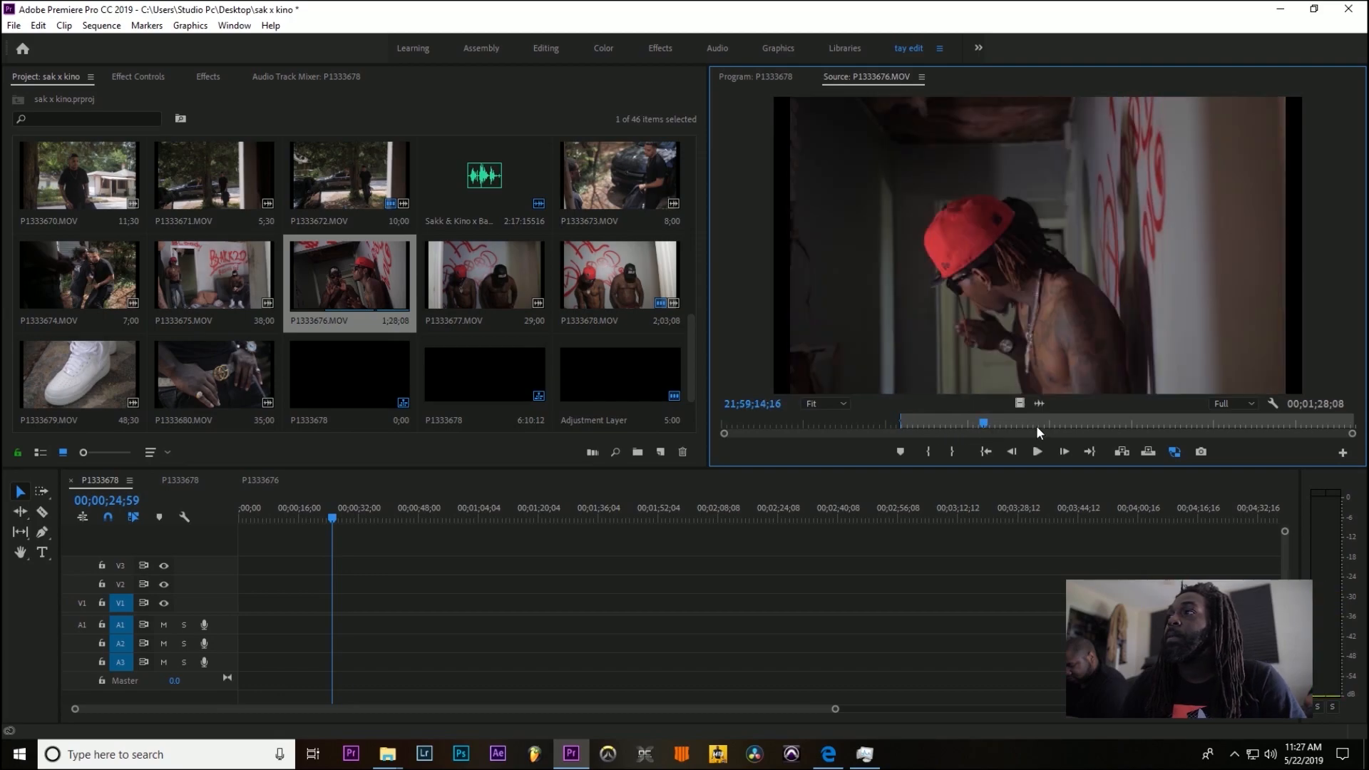
pyautogui.rightClick(363, 285)
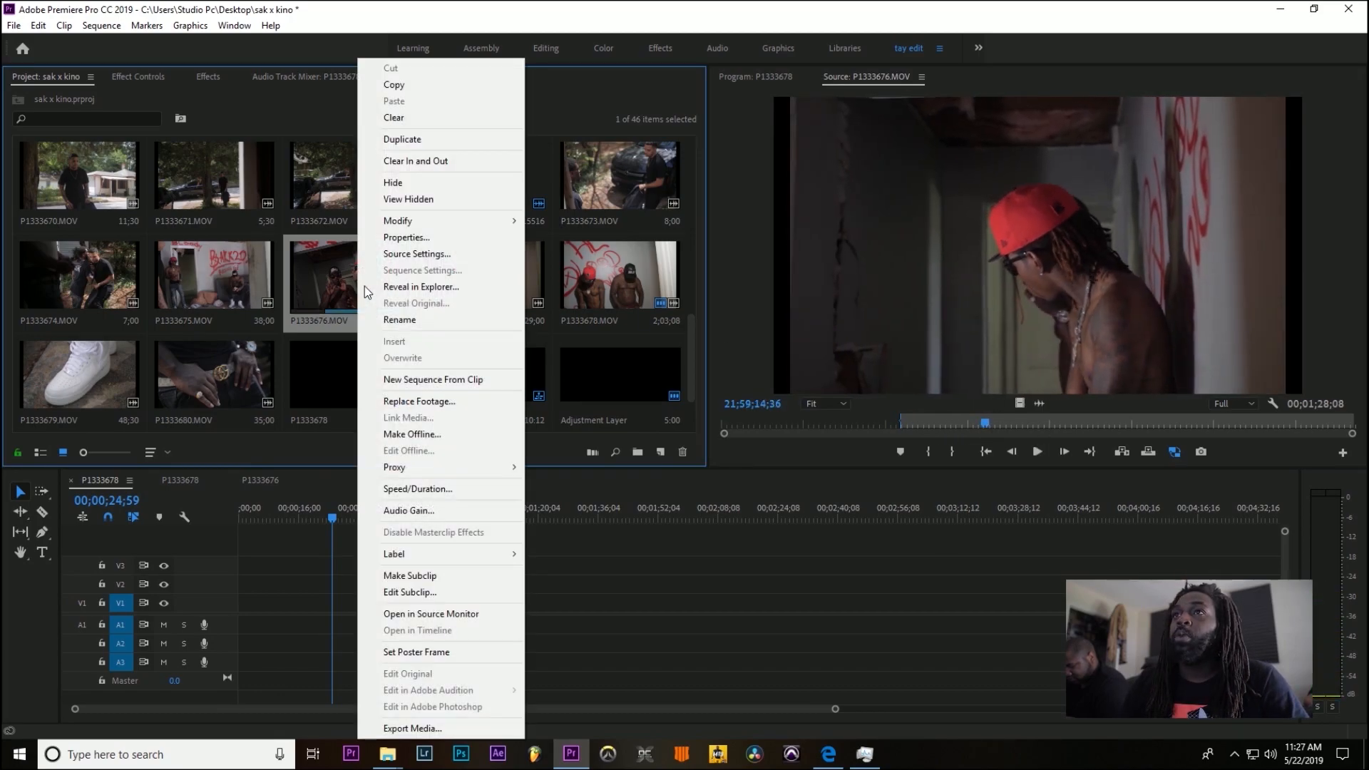
pyautogui.click(416, 380)
# Step: Check the footage at several points along the new P1333676 sequence
pyautogui.click(392, 515)
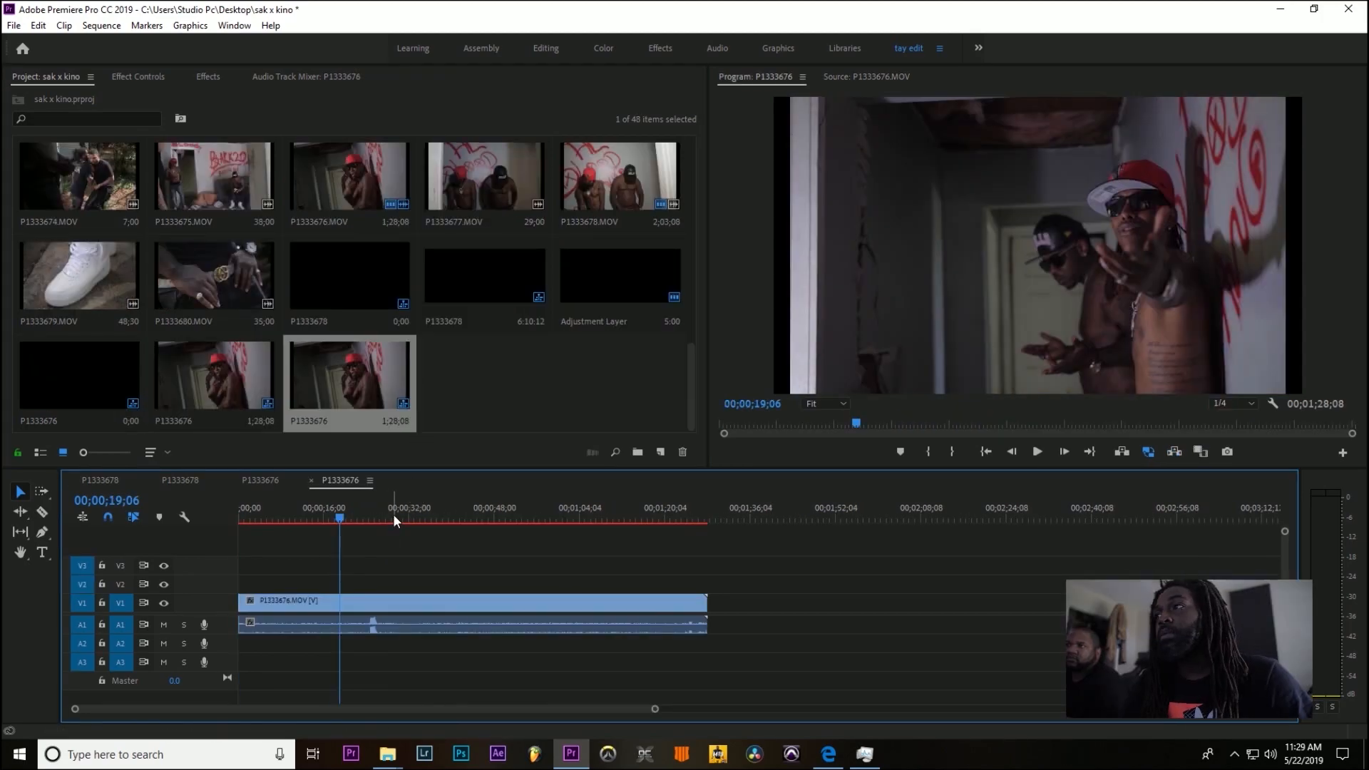
pyautogui.click(468, 507)
pyautogui.click(526, 502)
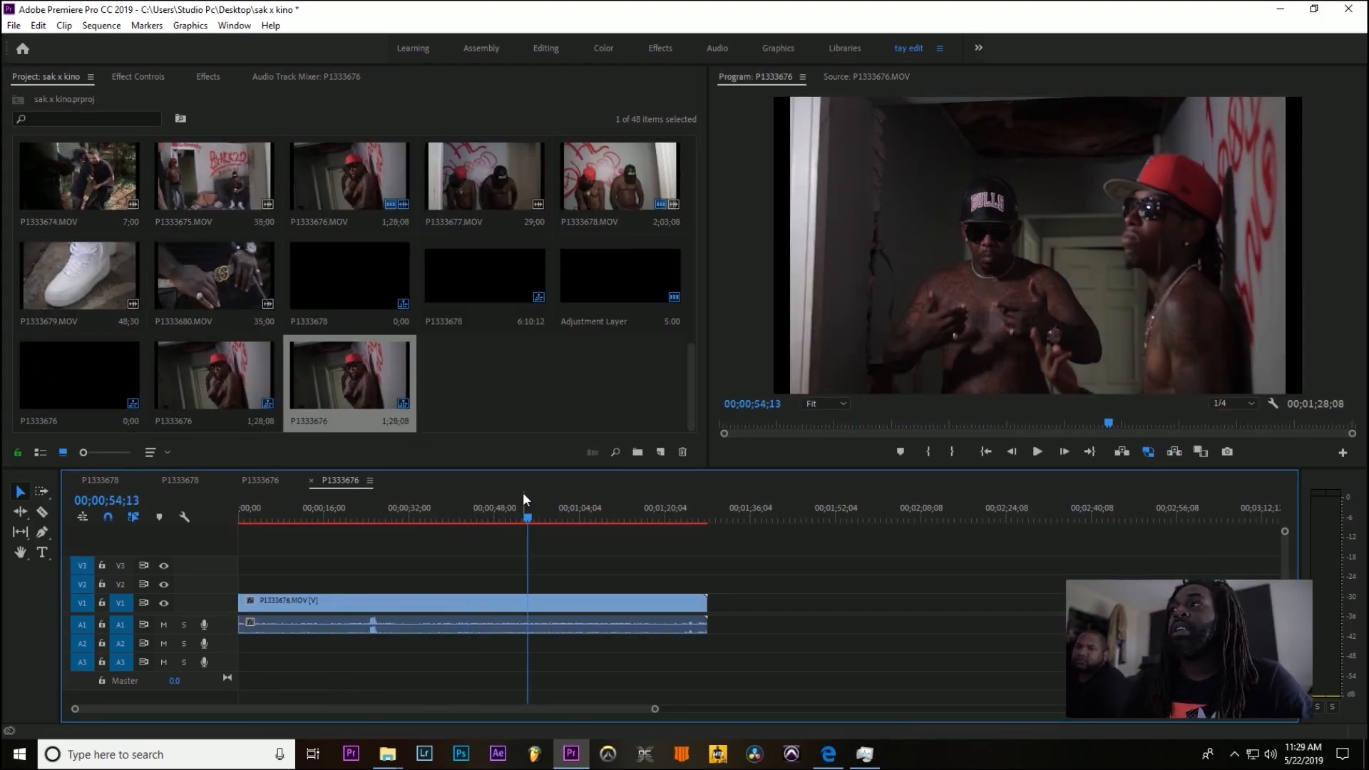
pyautogui.click(561, 506)
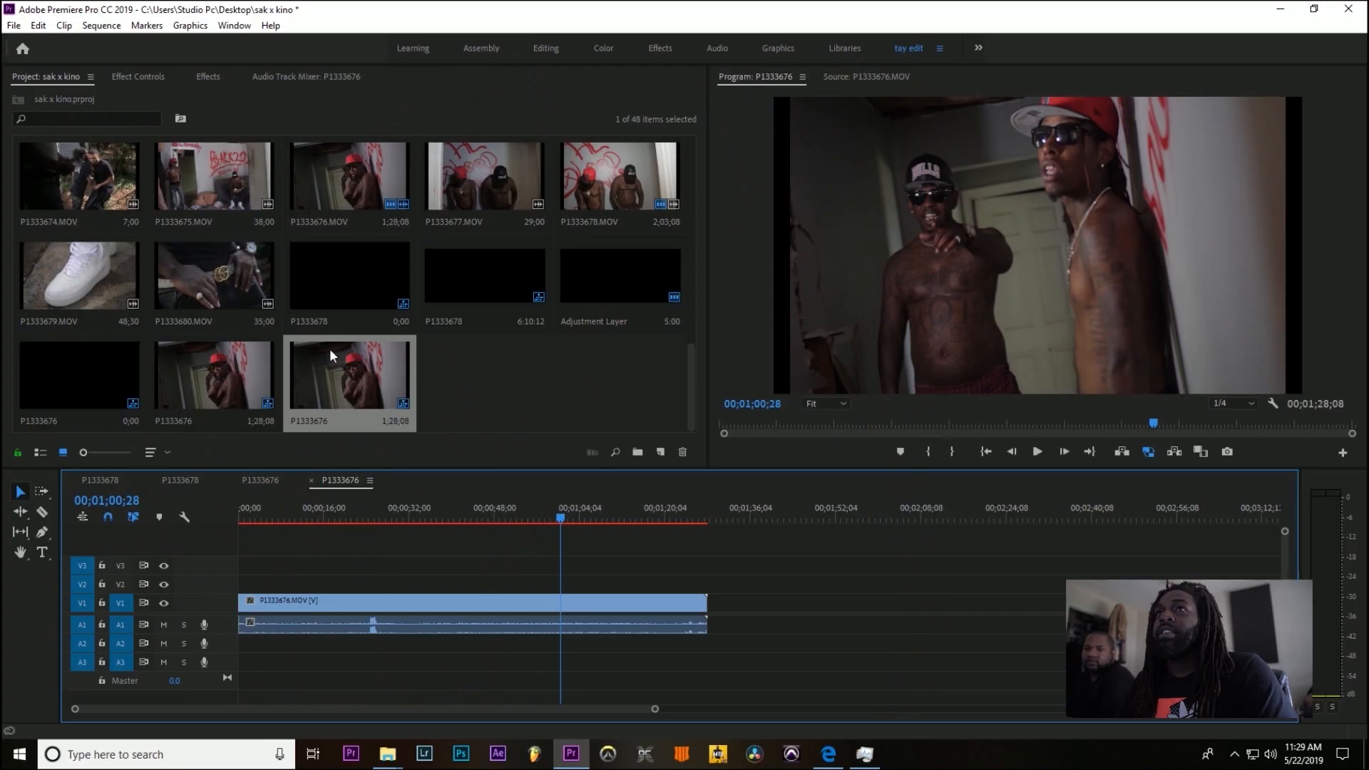
pyautogui.click(460, 496)
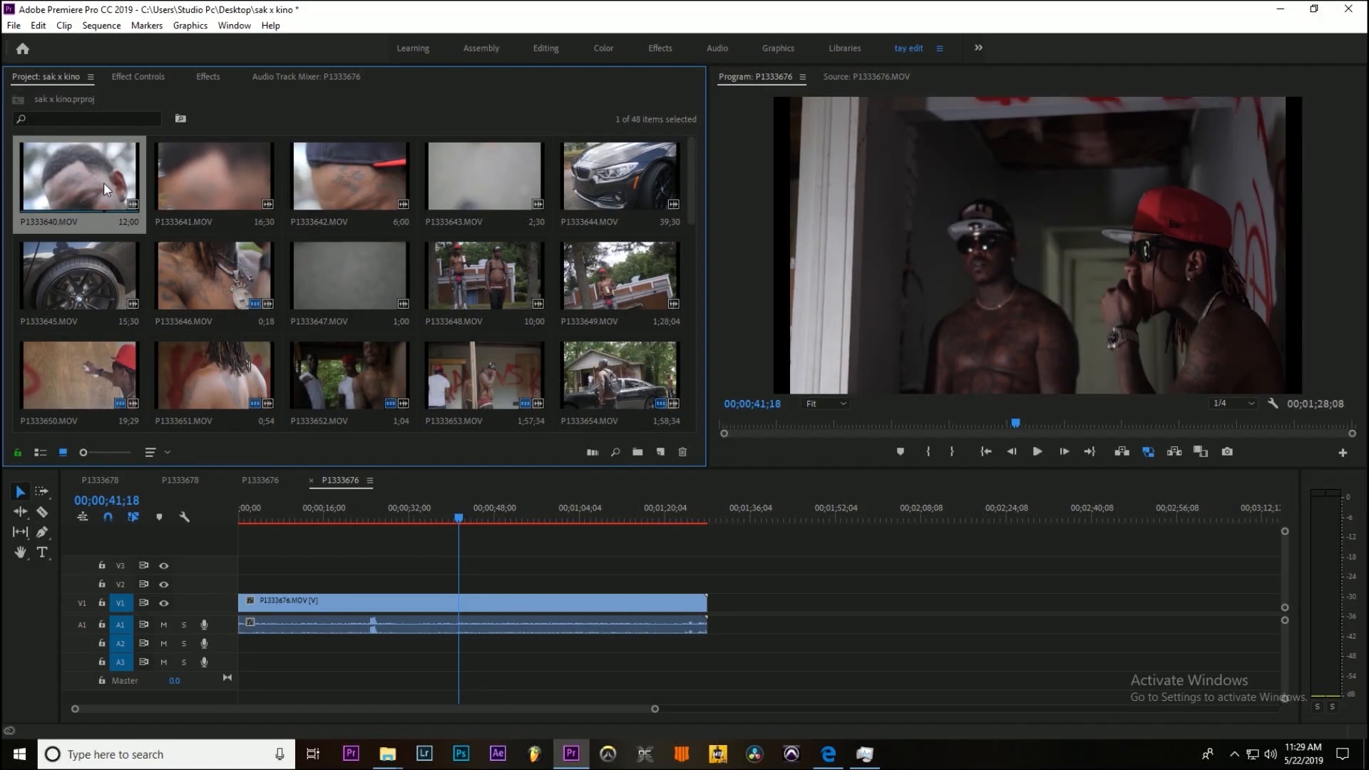
# Step: Select all footage clips in the project, leaving out the sequences and the adjustment layer
pyautogui.hotkey('ctrl', 'a')
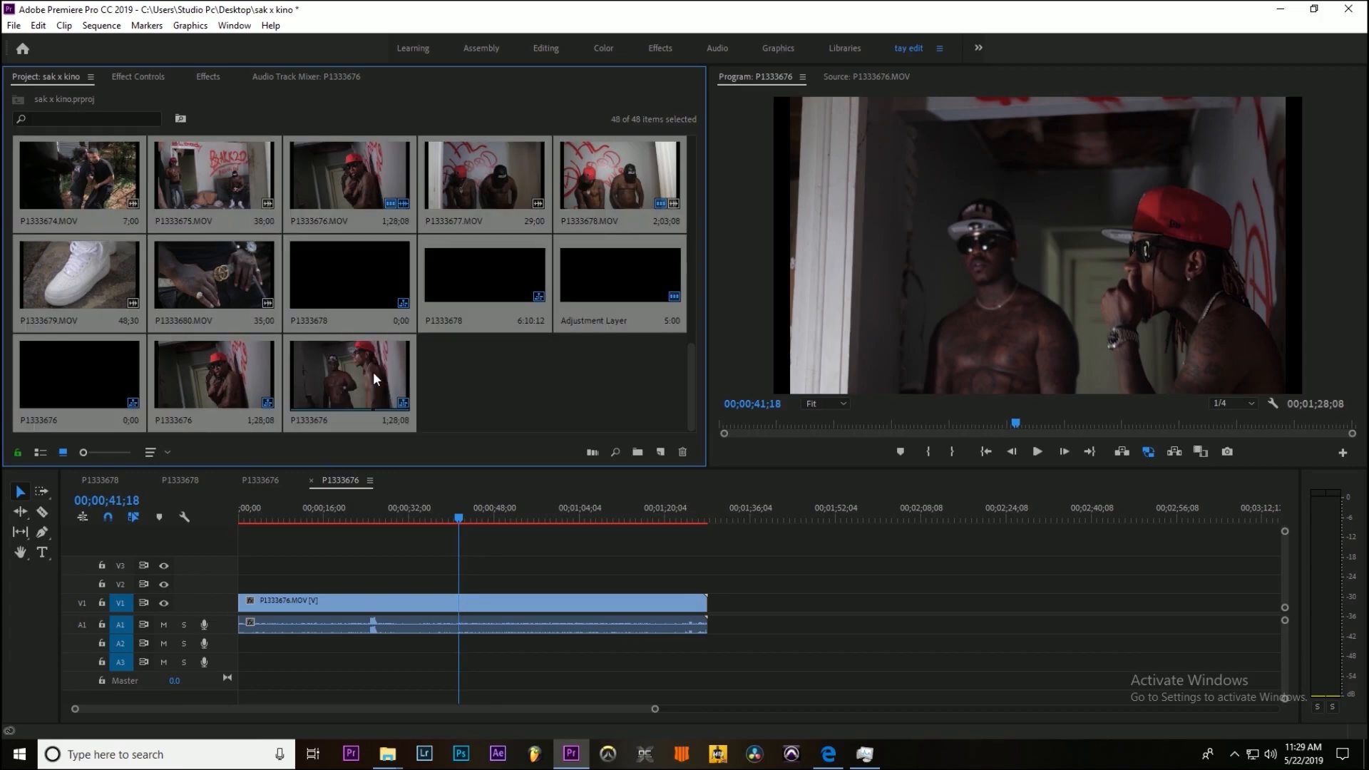
pyautogui.keyDown('shift'); pyautogui.click(243, 281); pyautogui.keyUp('shift')
pyautogui.scroll(5, 296, 262)
pyautogui.scroll(-5, 298, 259)
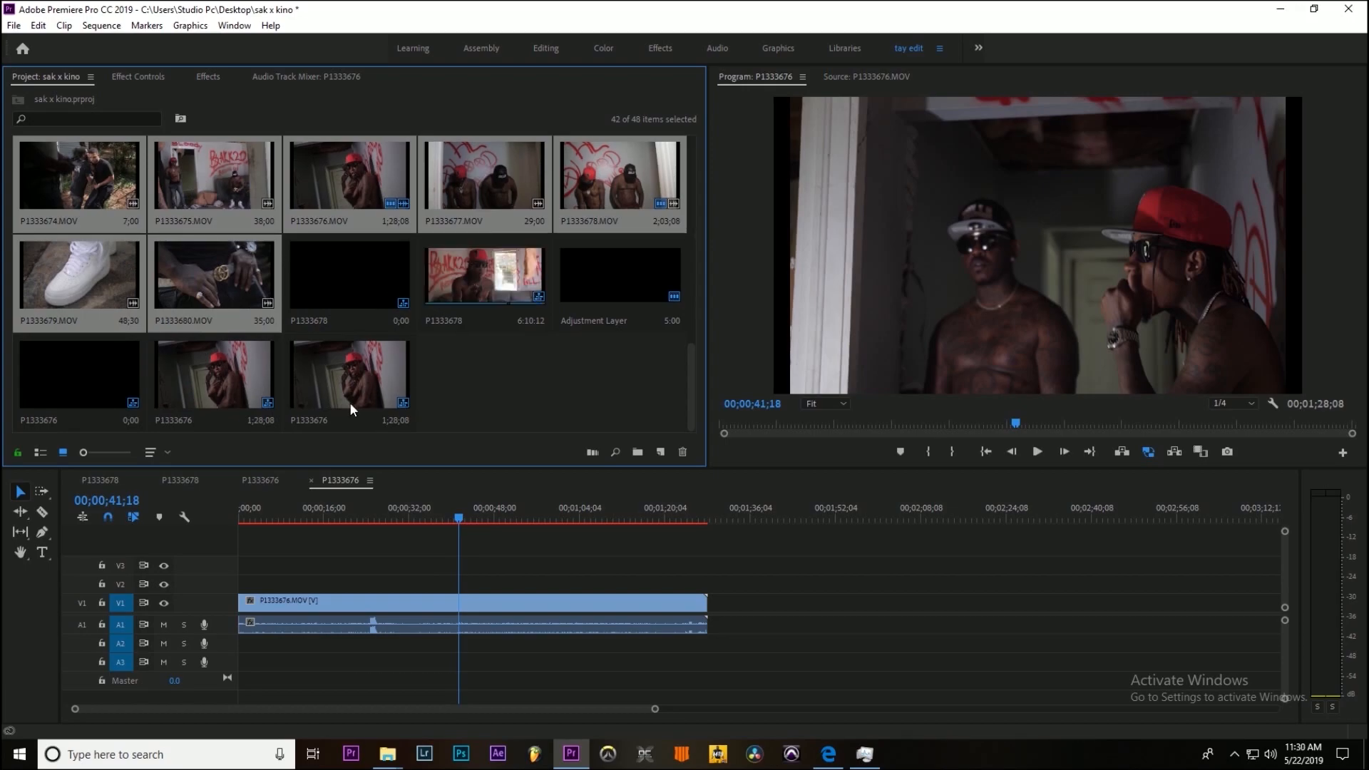
# Step: Create proxies for the selected clips in QuickTime format with the 1024x540 GoPro CineForm preset
pyautogui.rightClick(215, 265)
pyautogui.moveTo(339, 598)
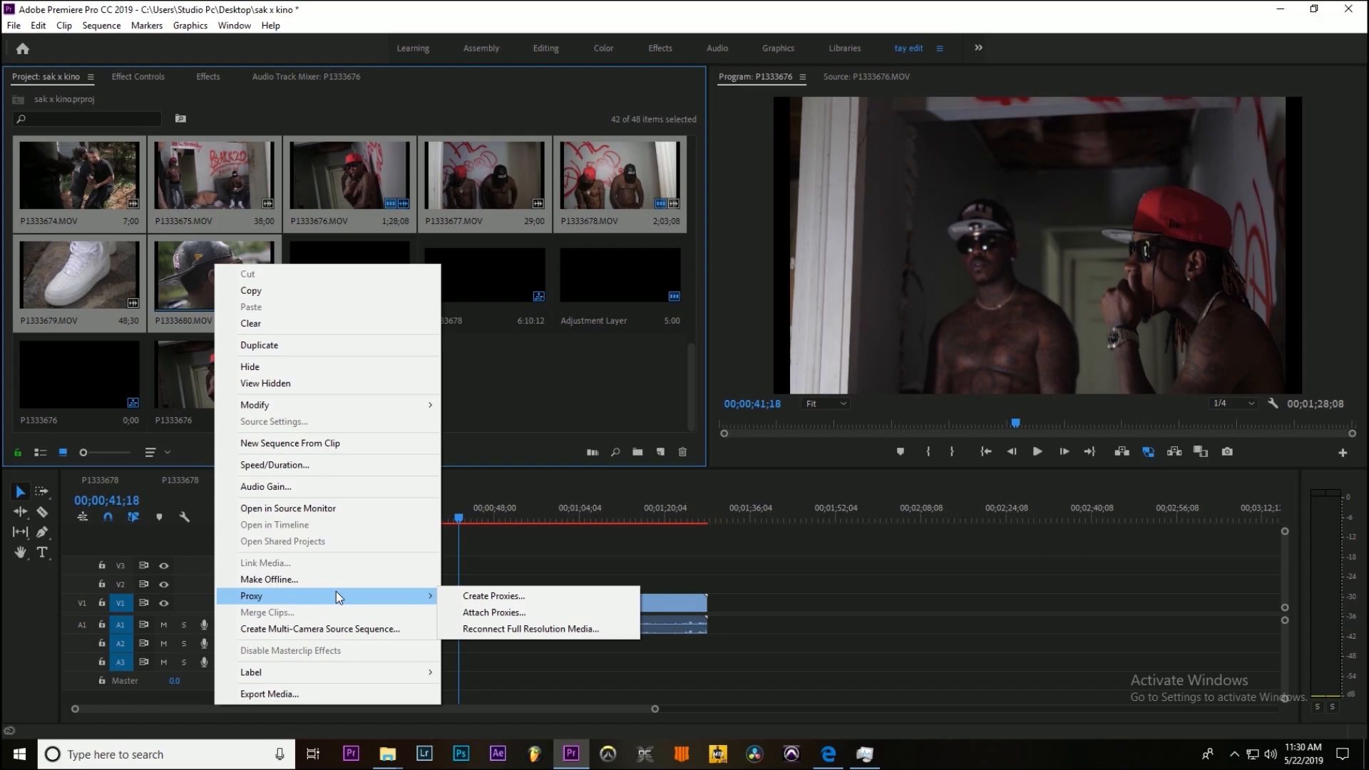
pyautogui.click(493, 598)
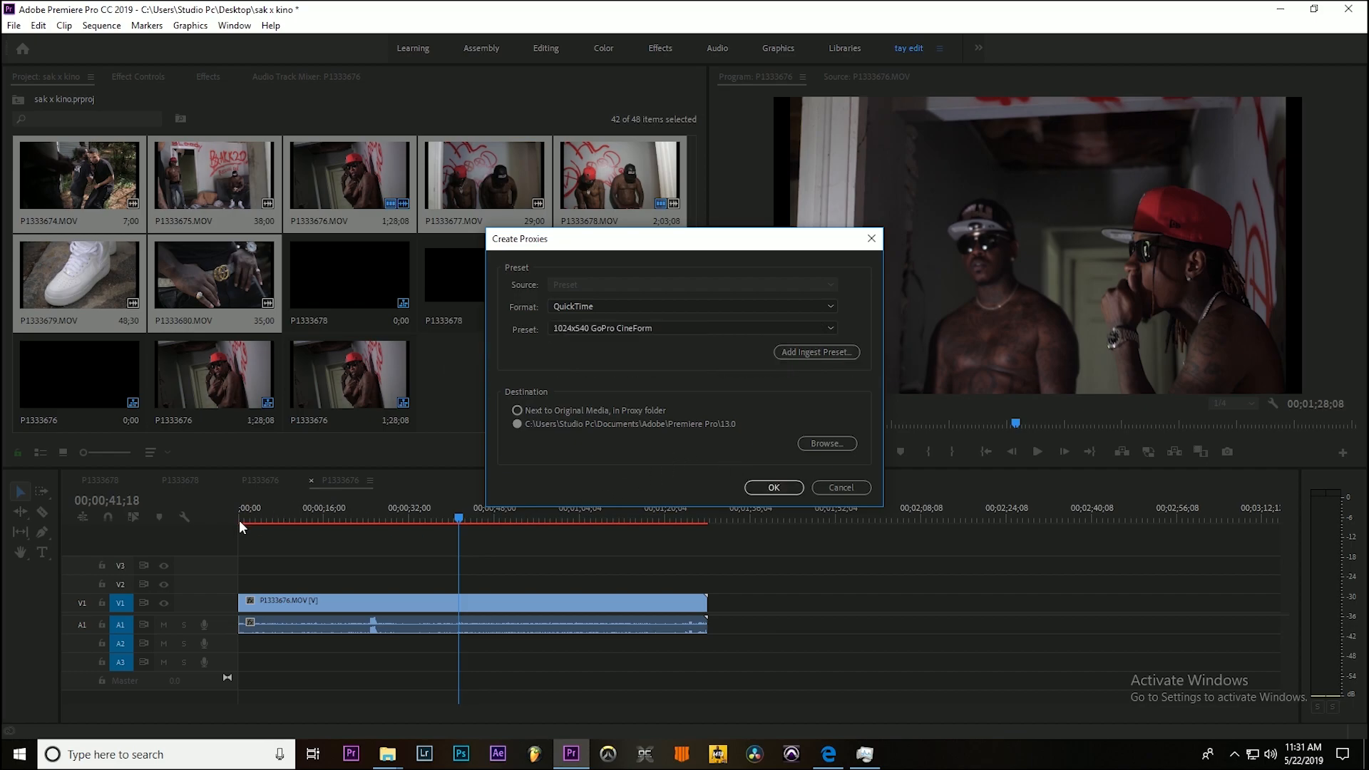
pyautogui.press('Return')
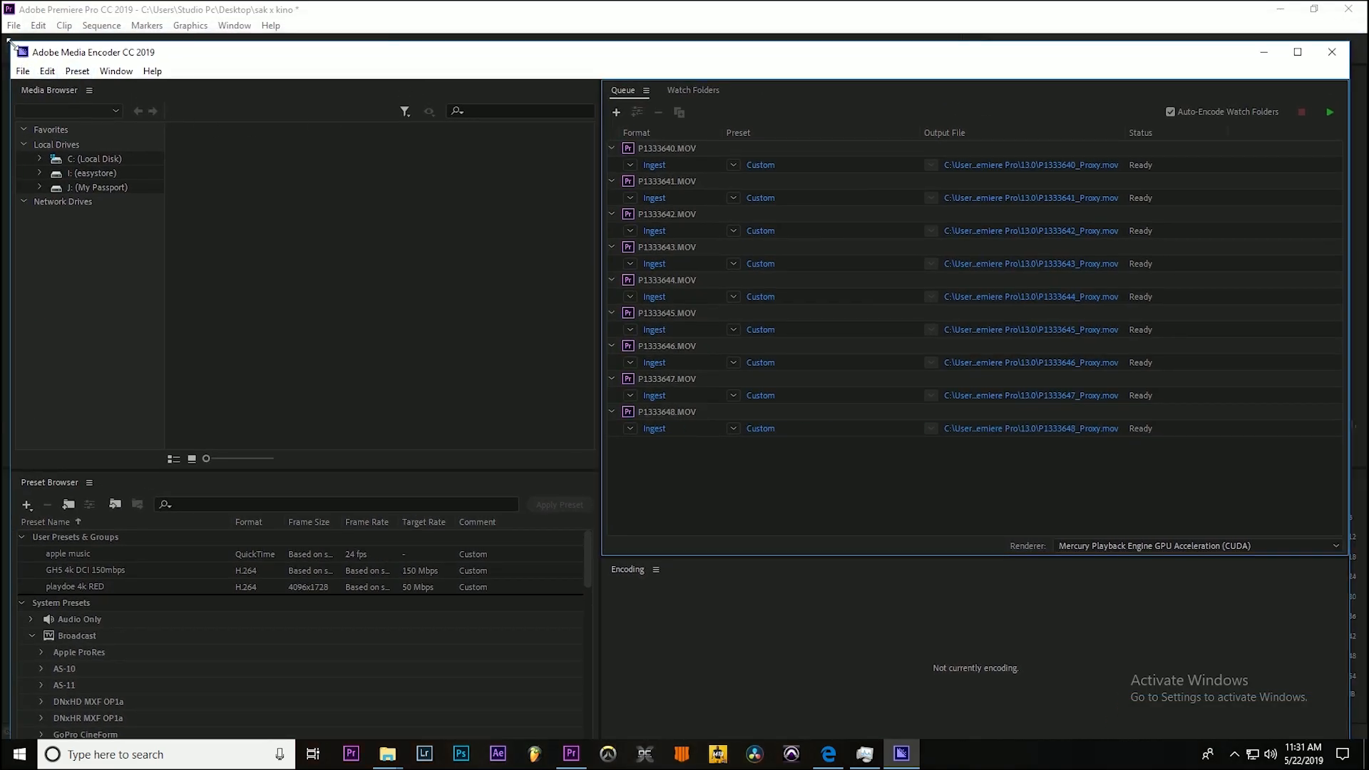
# Step: Reposition the Media Encoder window and examine the proxy jobs queued from P1333640.MOV through P1333680.MOV
pyautogui.moveTo(211, 113); pyautogui.dragTo(205, 83)
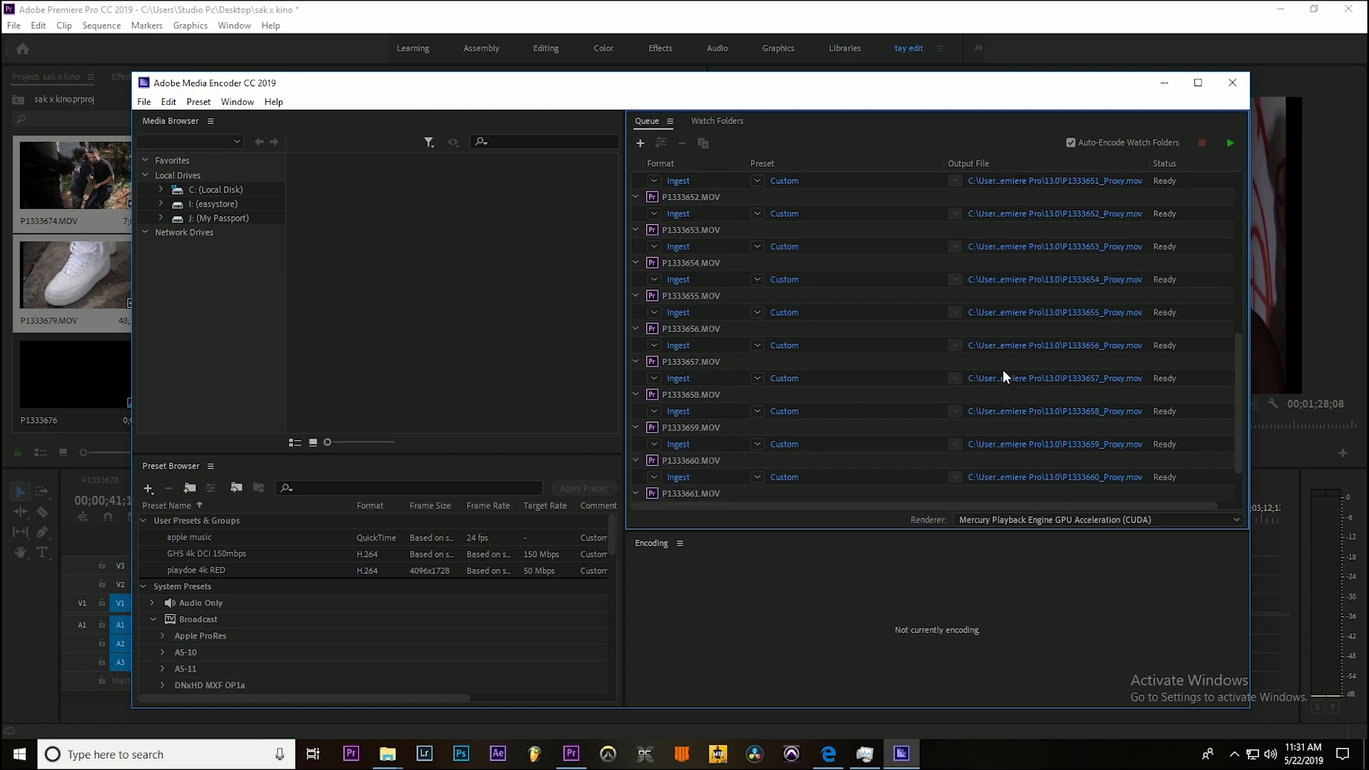
pyautogui.scroll(3, 1004, 375)
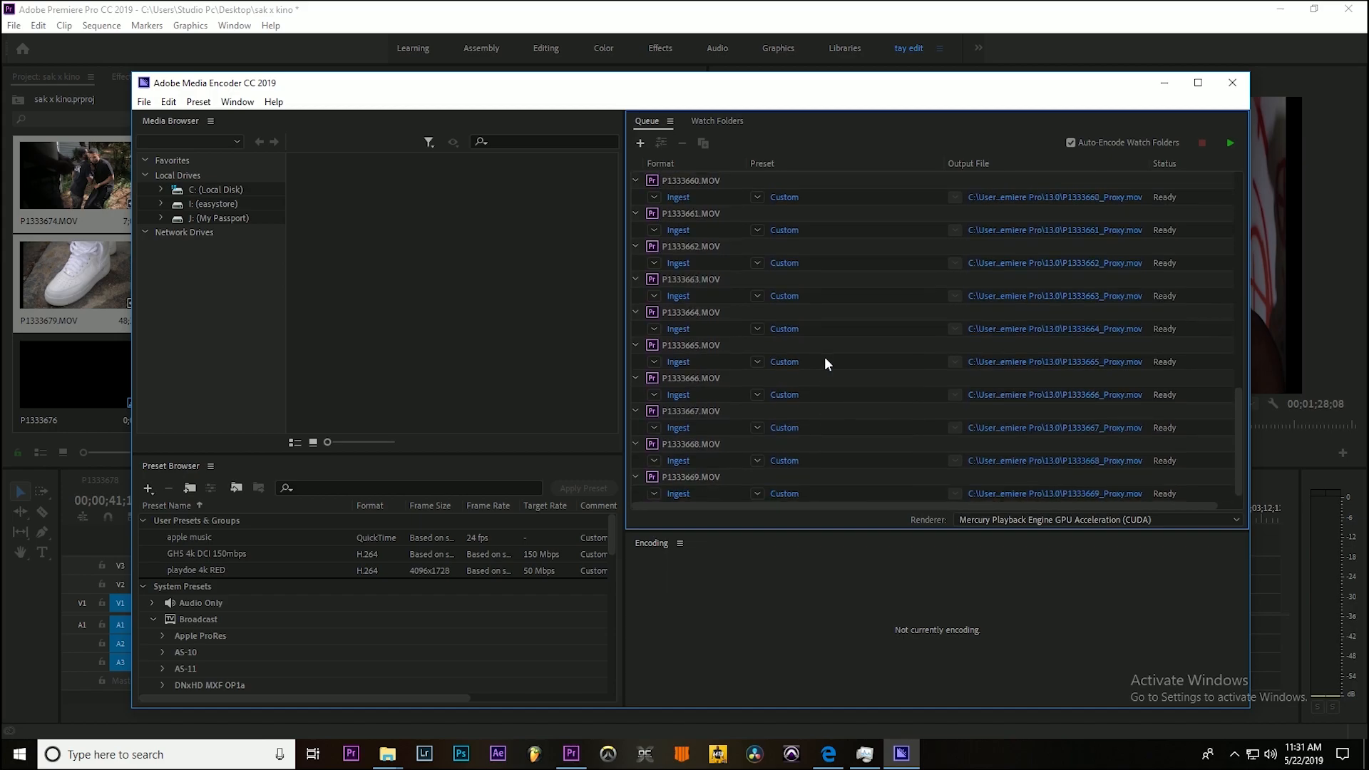
pyautogui.scroll(3, 824, 362)
pyautogui.scroll(-4, 824, 362)
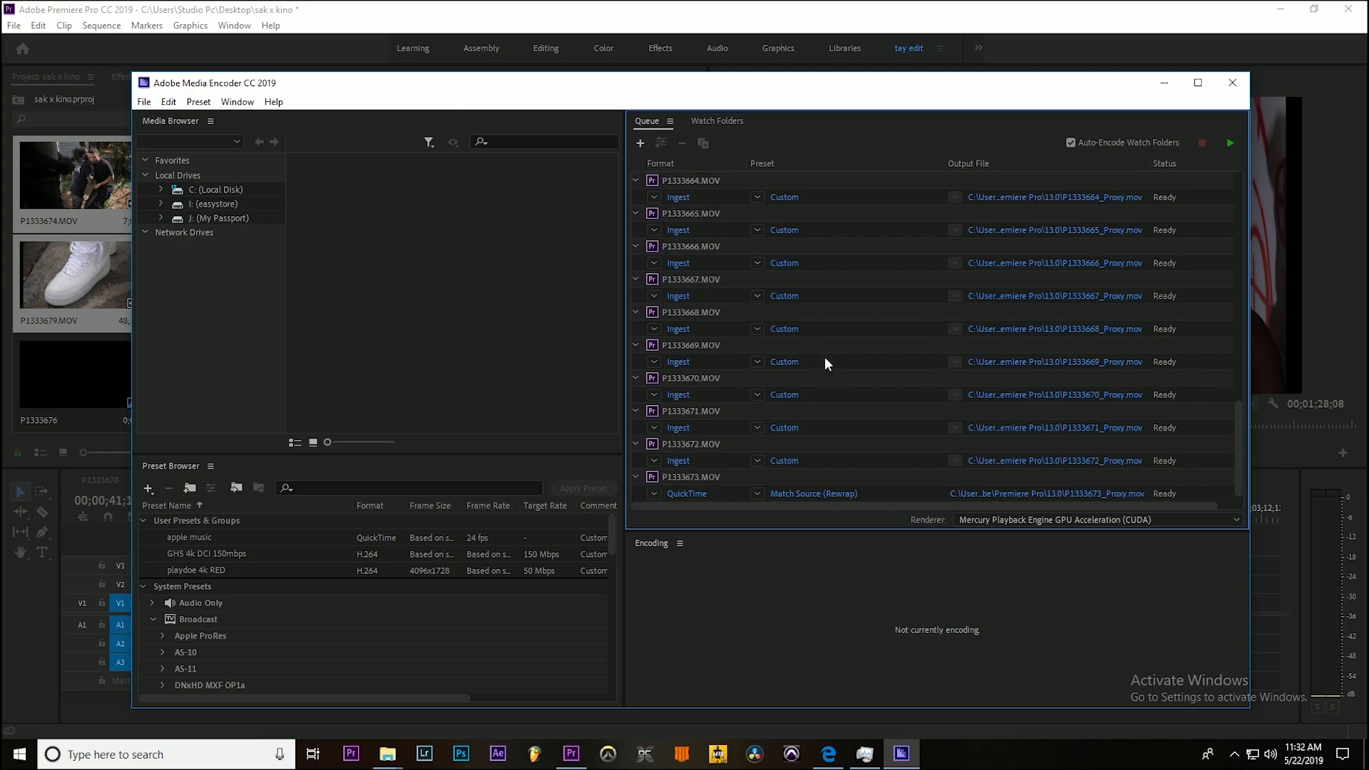
pyautogui.scroll(4, 824, 360)
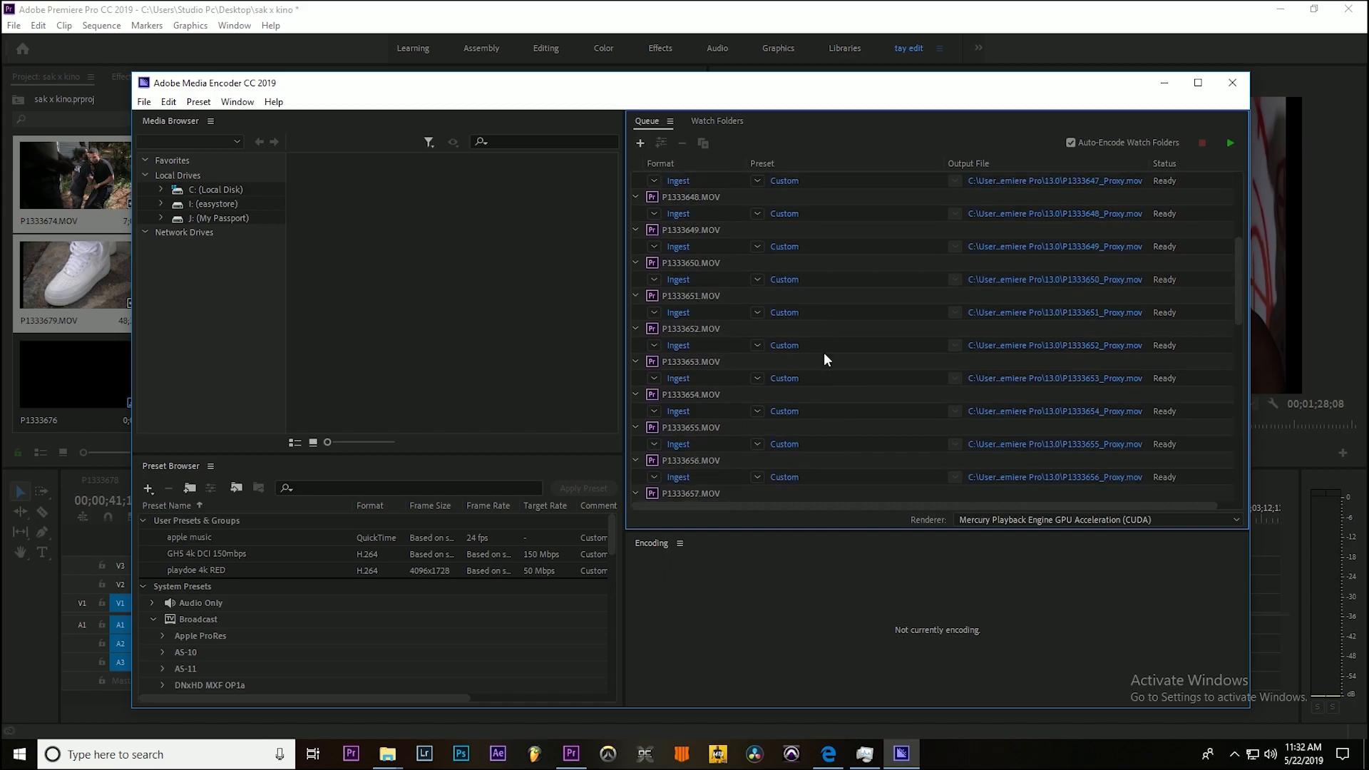
pyautogui.scroll(4, 797, 318)
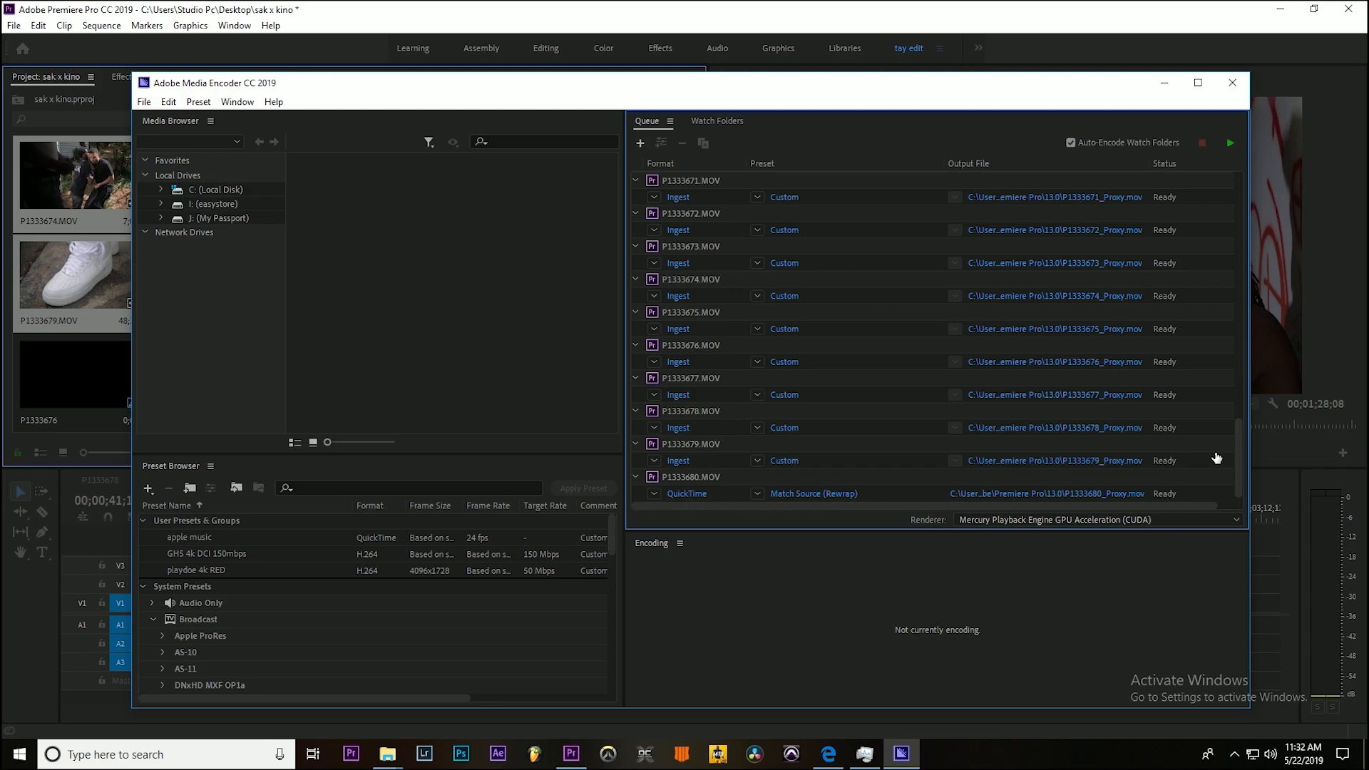
pyautogui.scroll(5, 1133, 380)
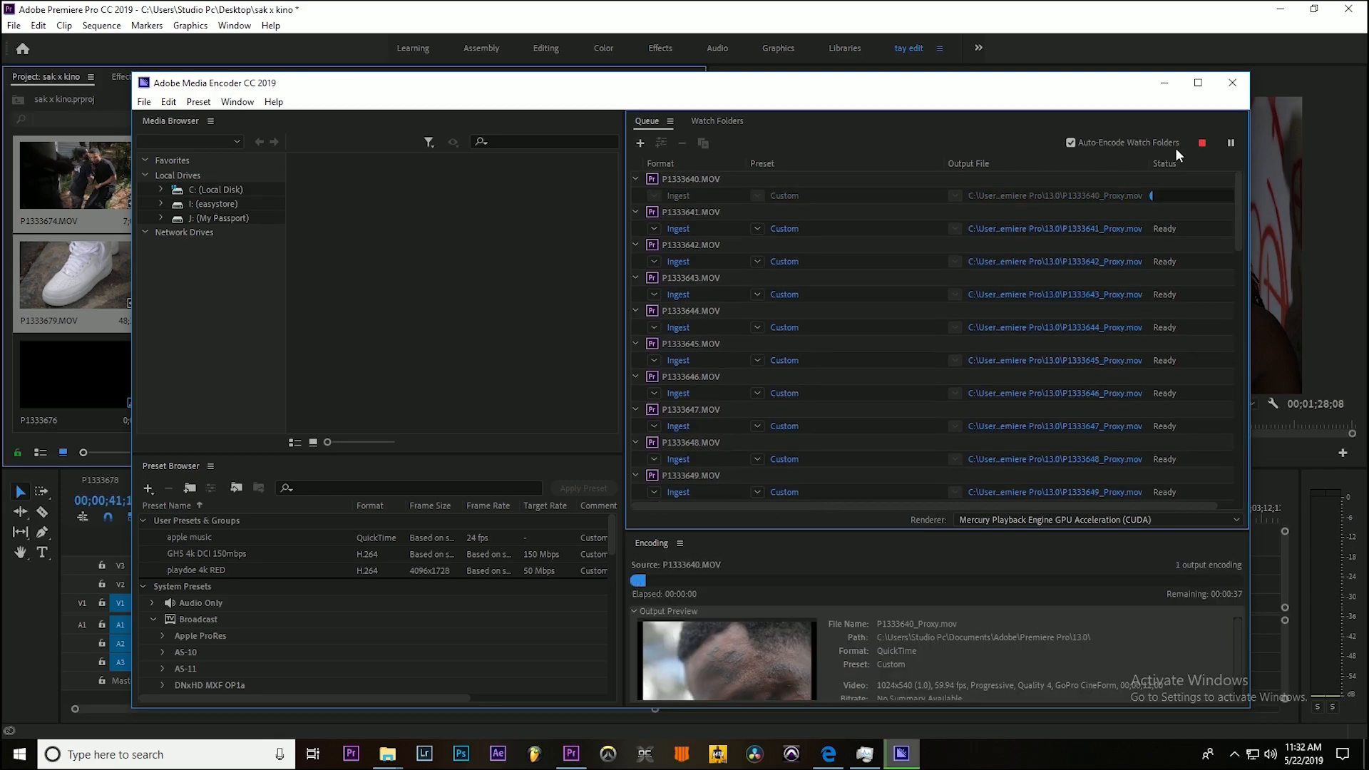
# Step: Stop the proxy encoding queue without finishing the current file and close Media Encoder
pyautogui.click(1203, 141)
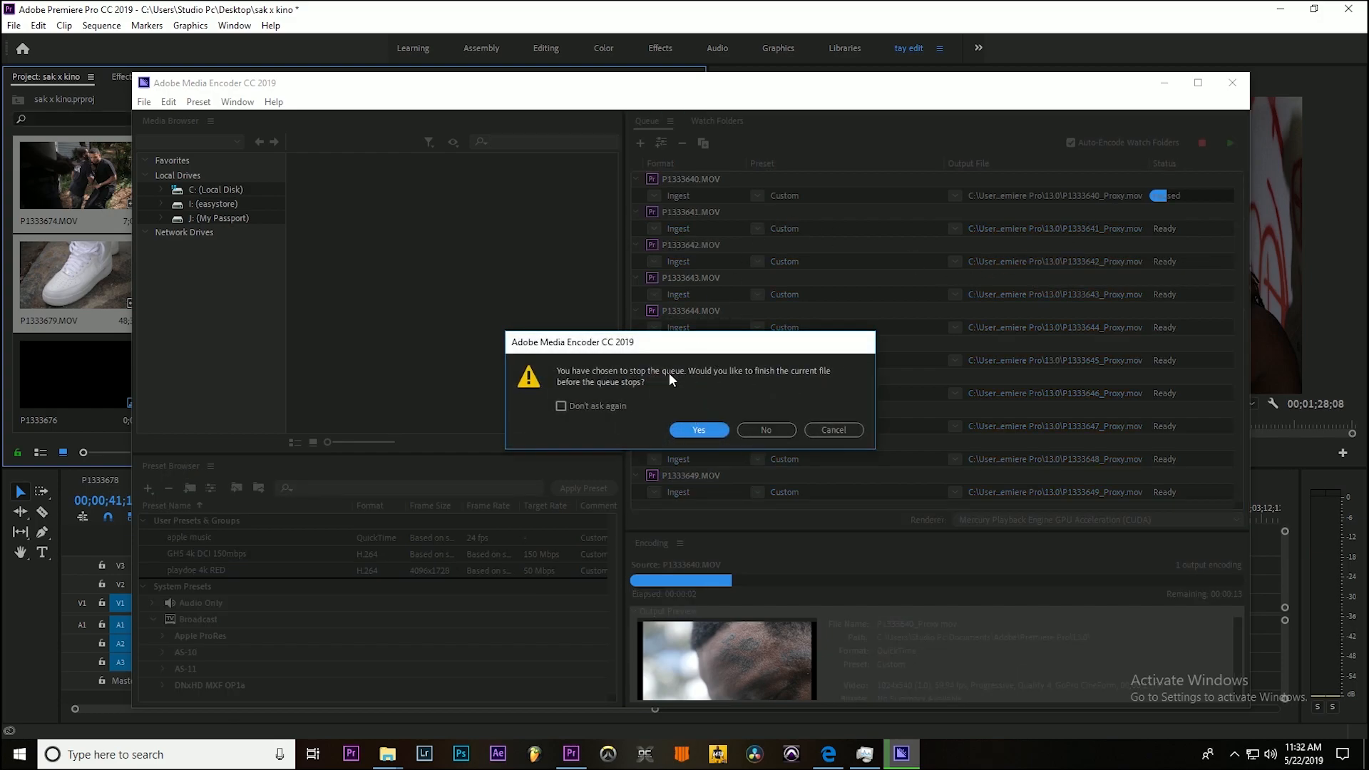
pyautogui.click(755, 430)
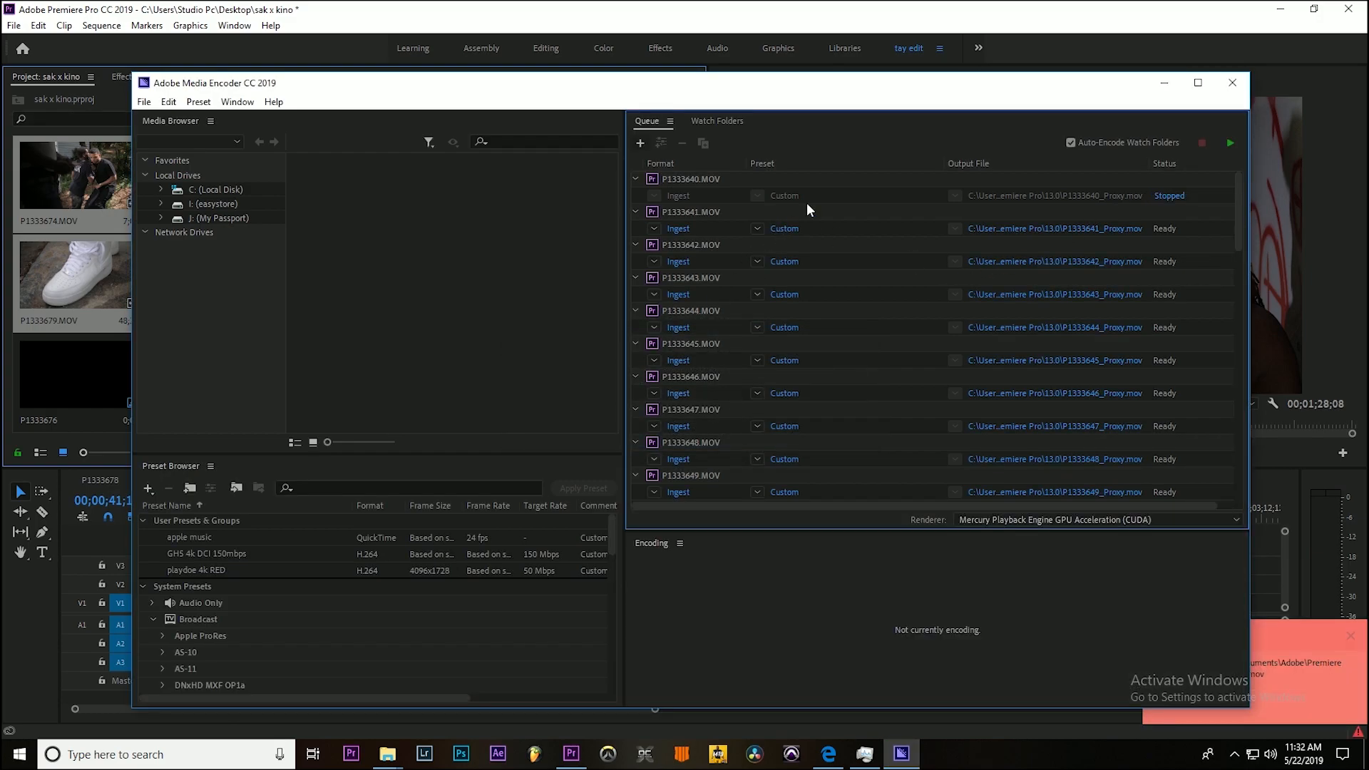
pyautogui.click(1241, 92)
pyautogui.click(1240, 92)
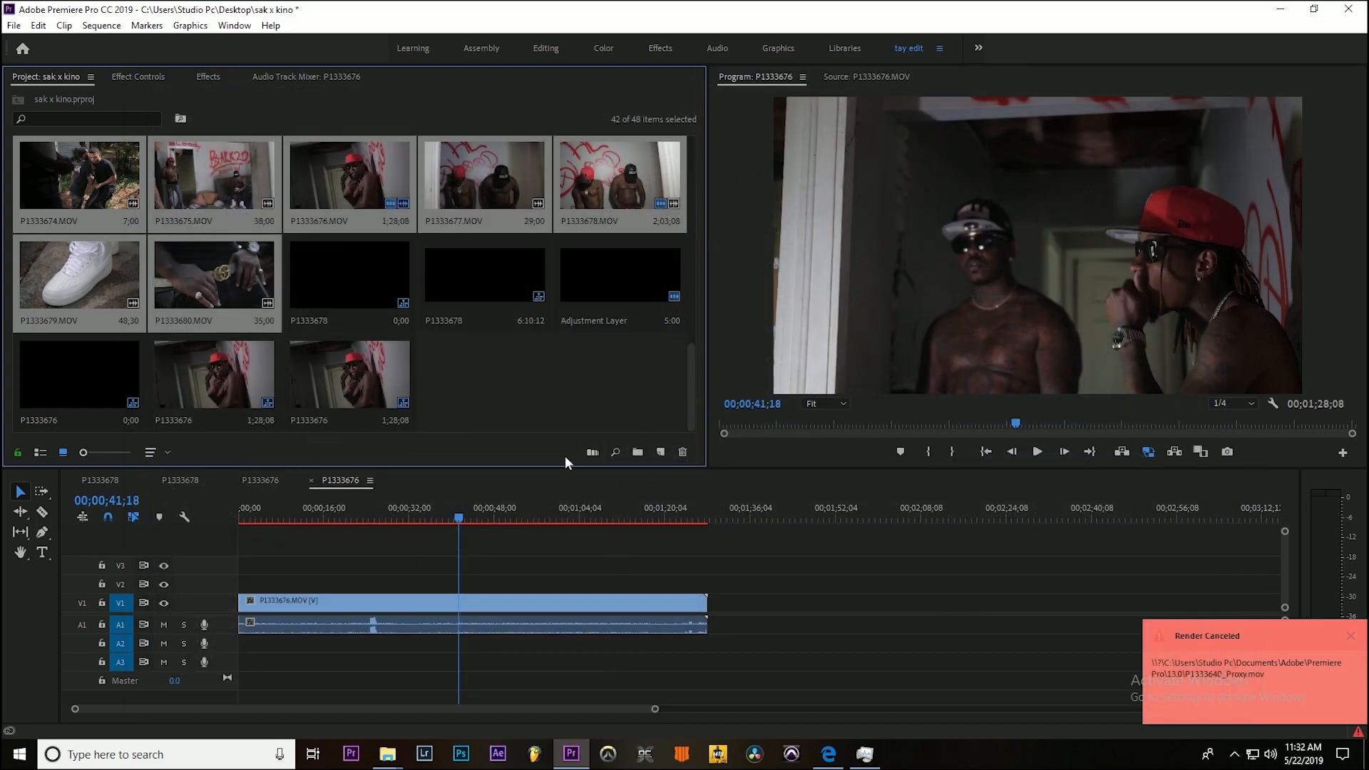
# Step: View the Attach Proxies options for the selected clips and leave without attaching any files
pyautogui.scroll(5, 490, 284)
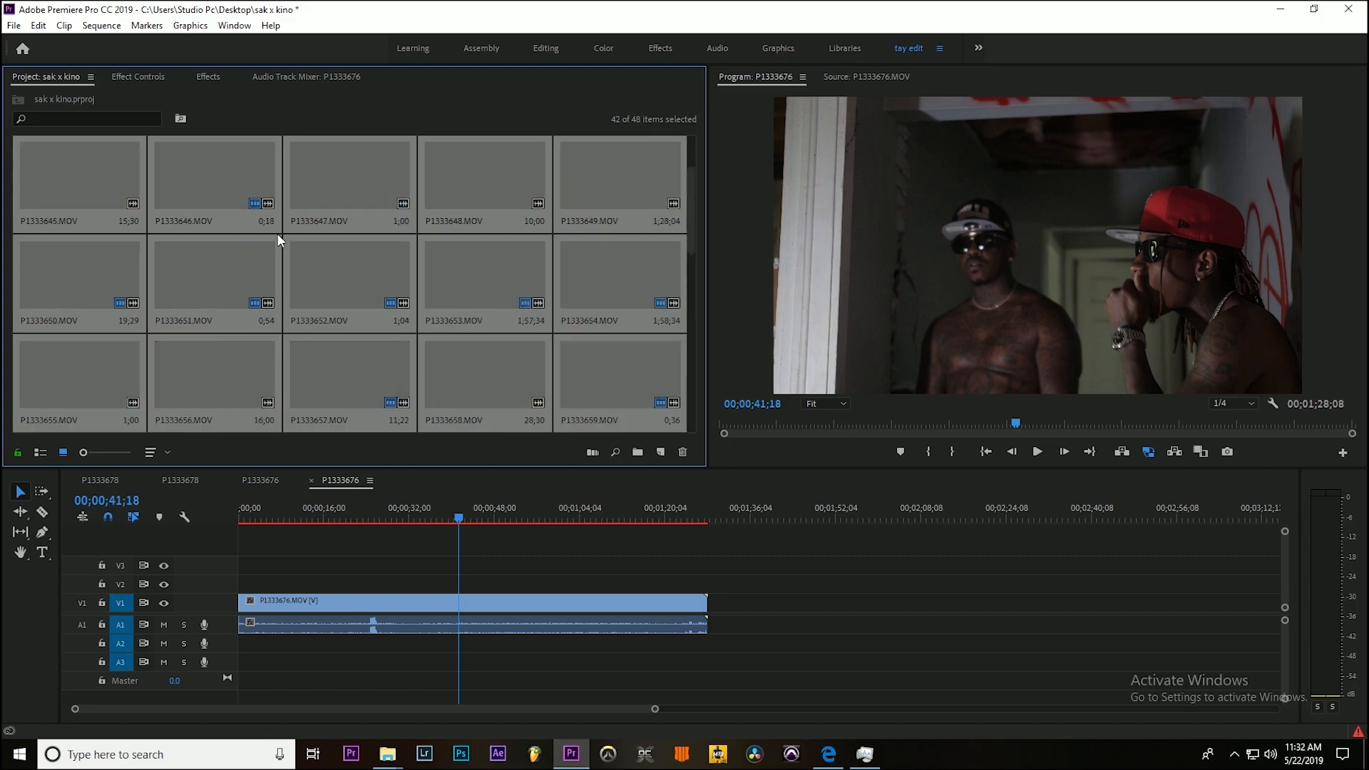
pyautogui.rightClick(215, 181)
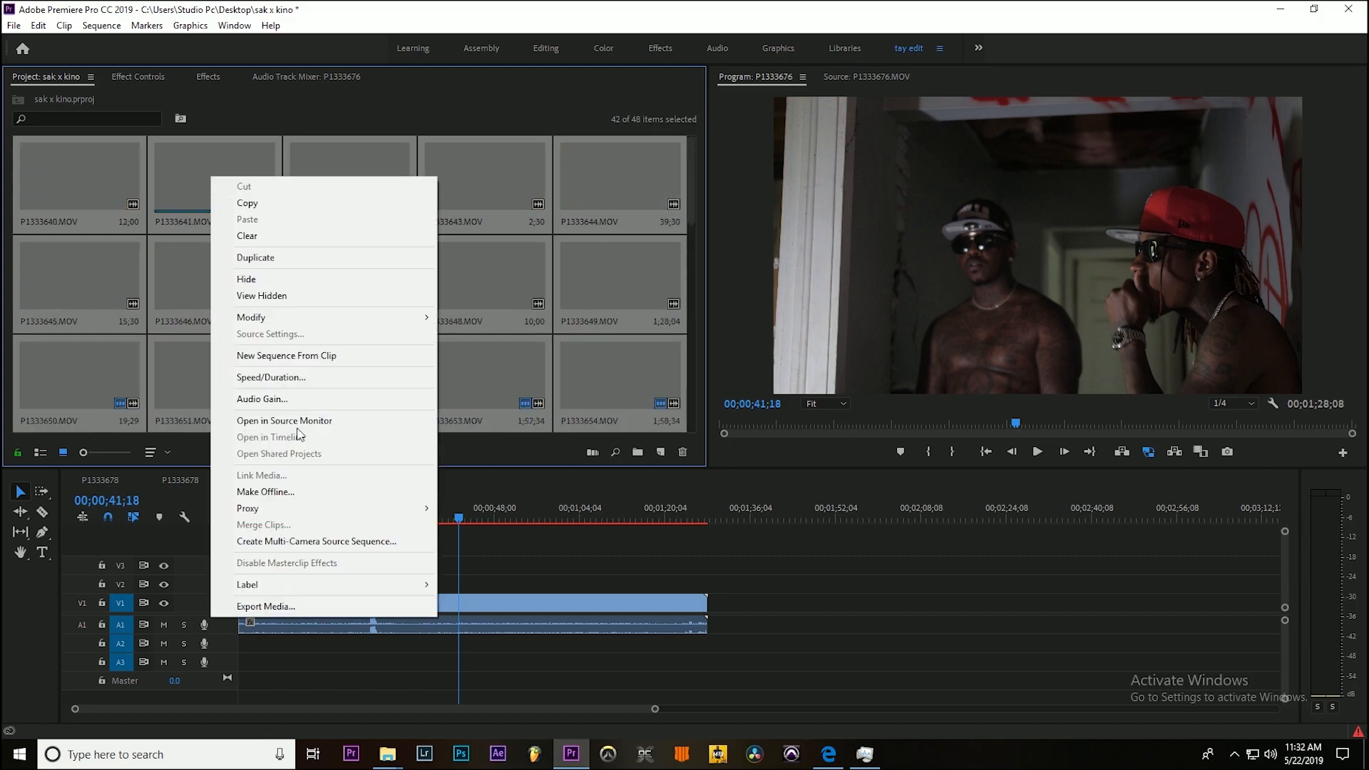
pyautogui.moveTo(321, 507)
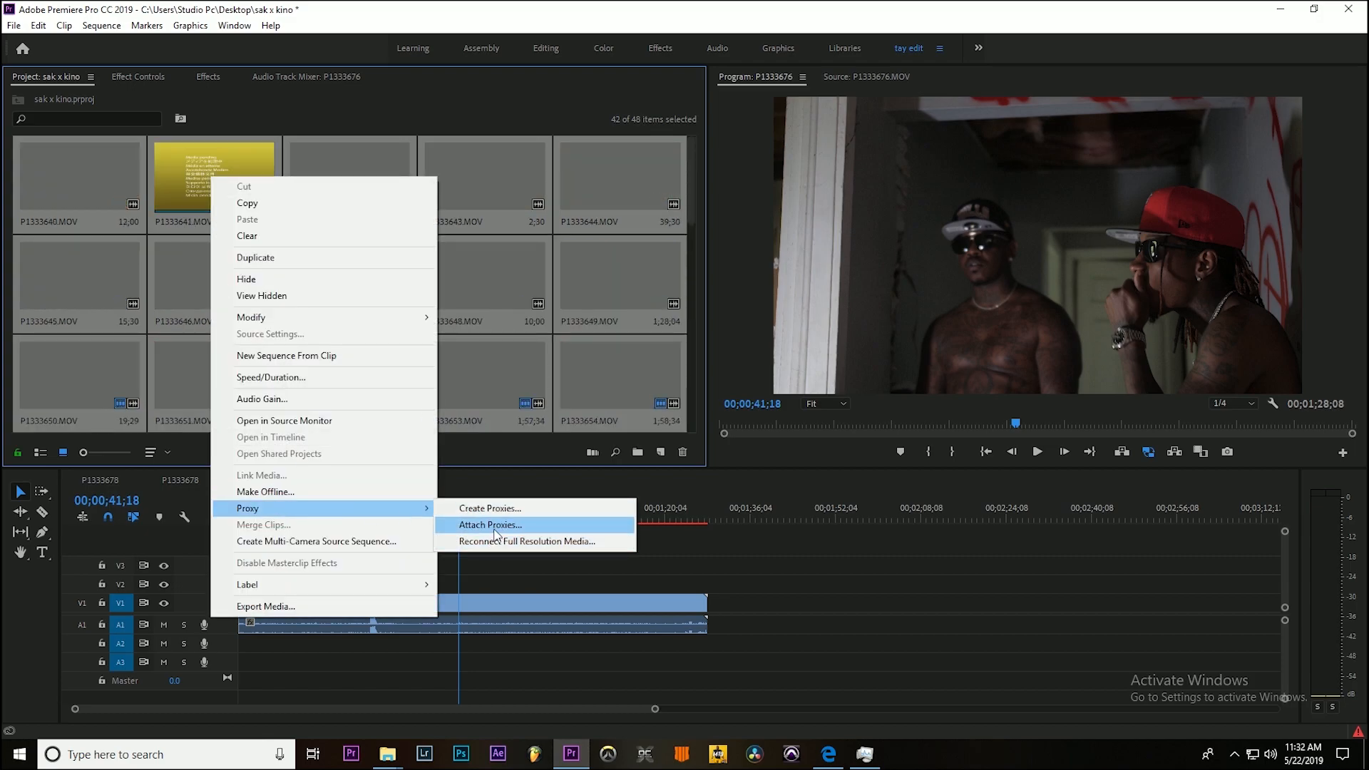
pyautogui.click(490, 525)
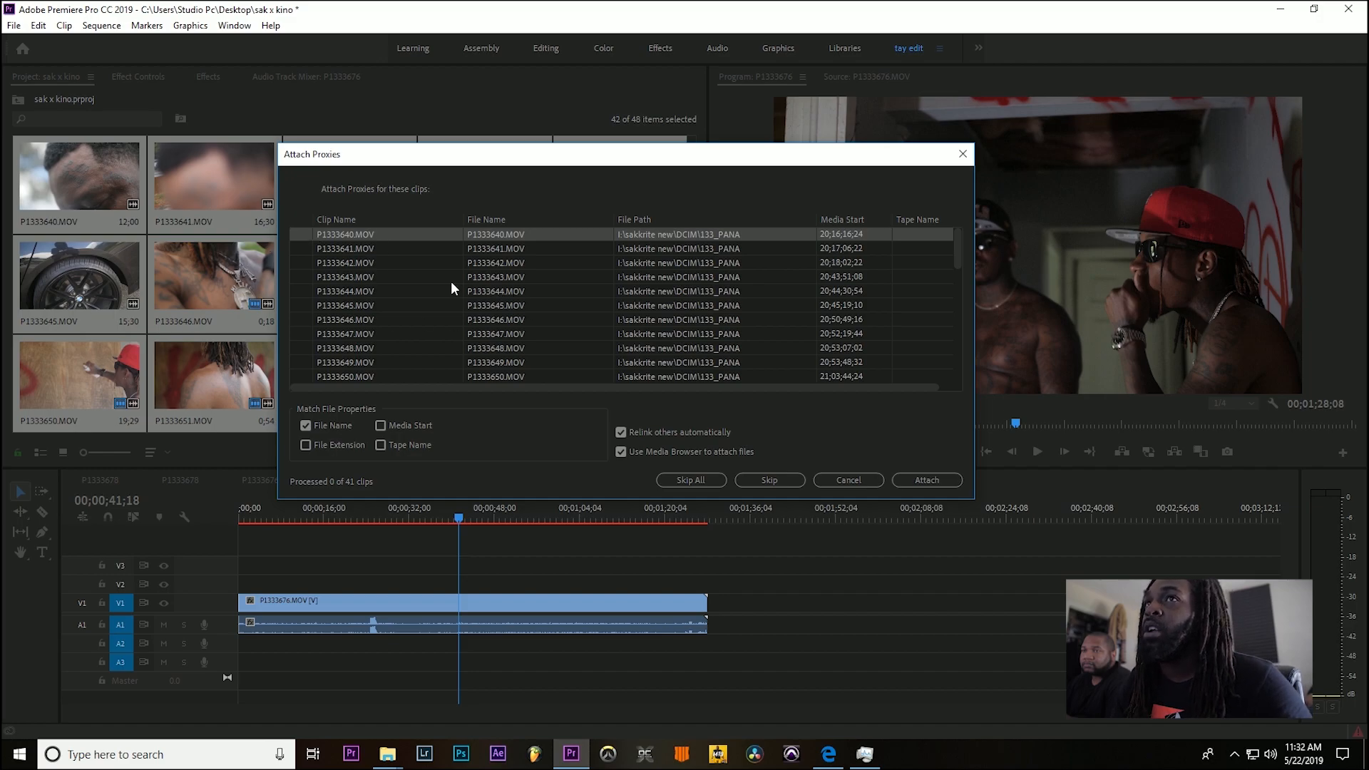
pyautogui.click(838, 479)
# Step: Select only clip P1333642.MOV and view the Program Monitor's Button Editor, keeping the existing layout
pyautogui.click(349, 188)
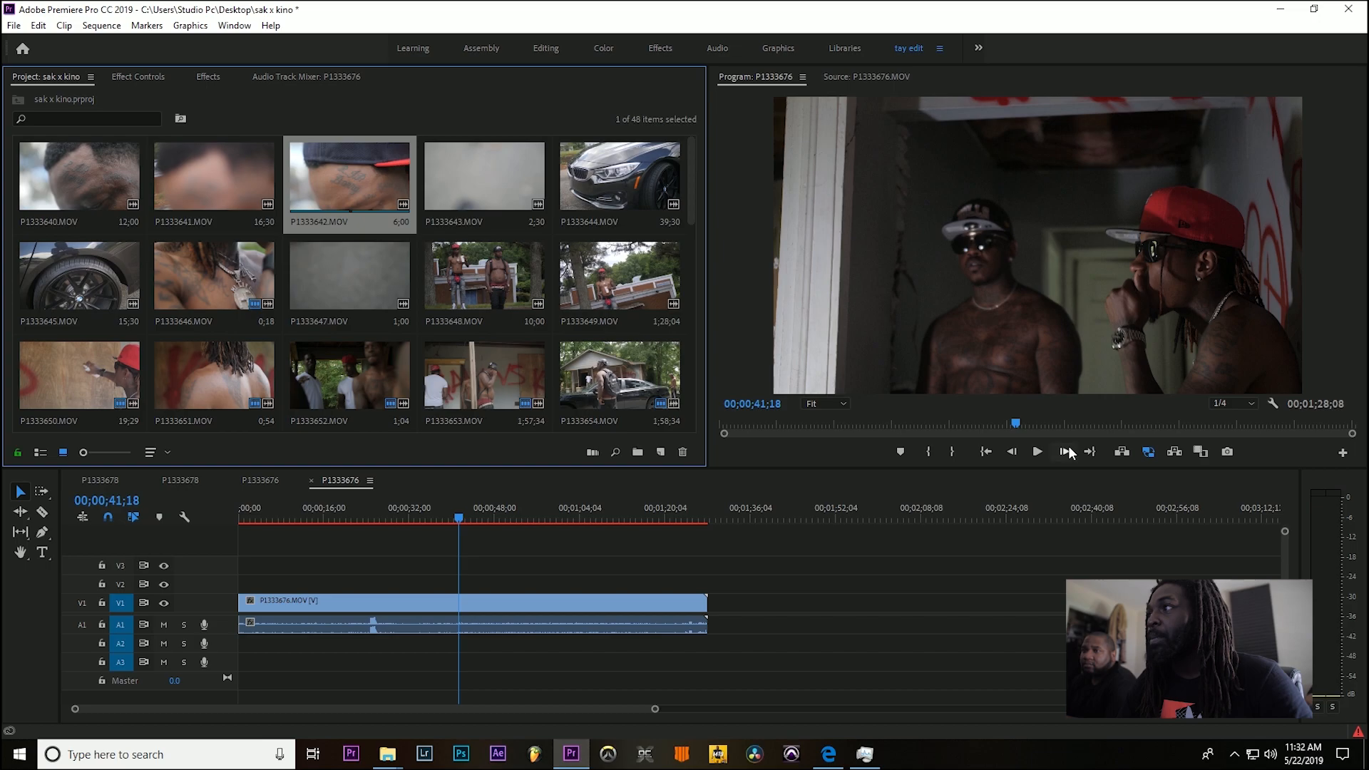
pyautogui.click(1341, 453)
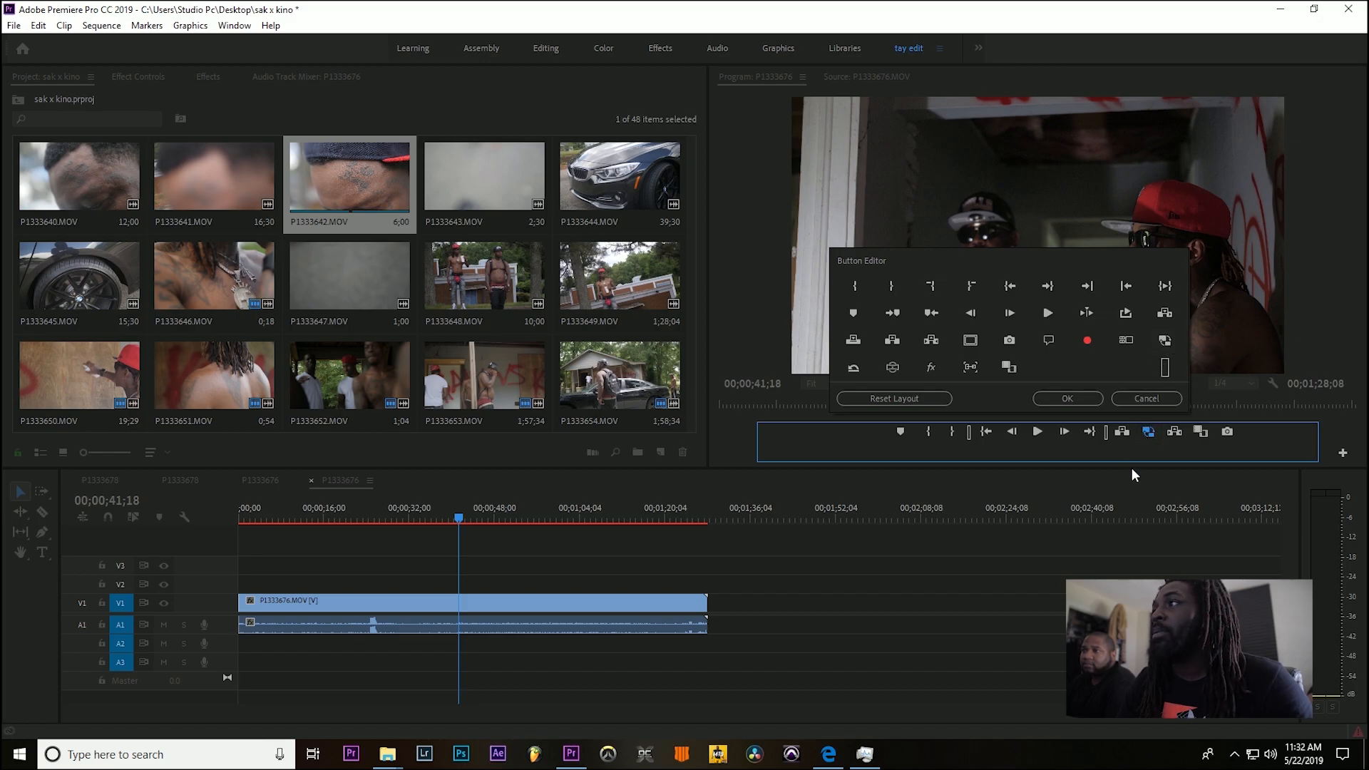
pyautogui.click(1067, 398)
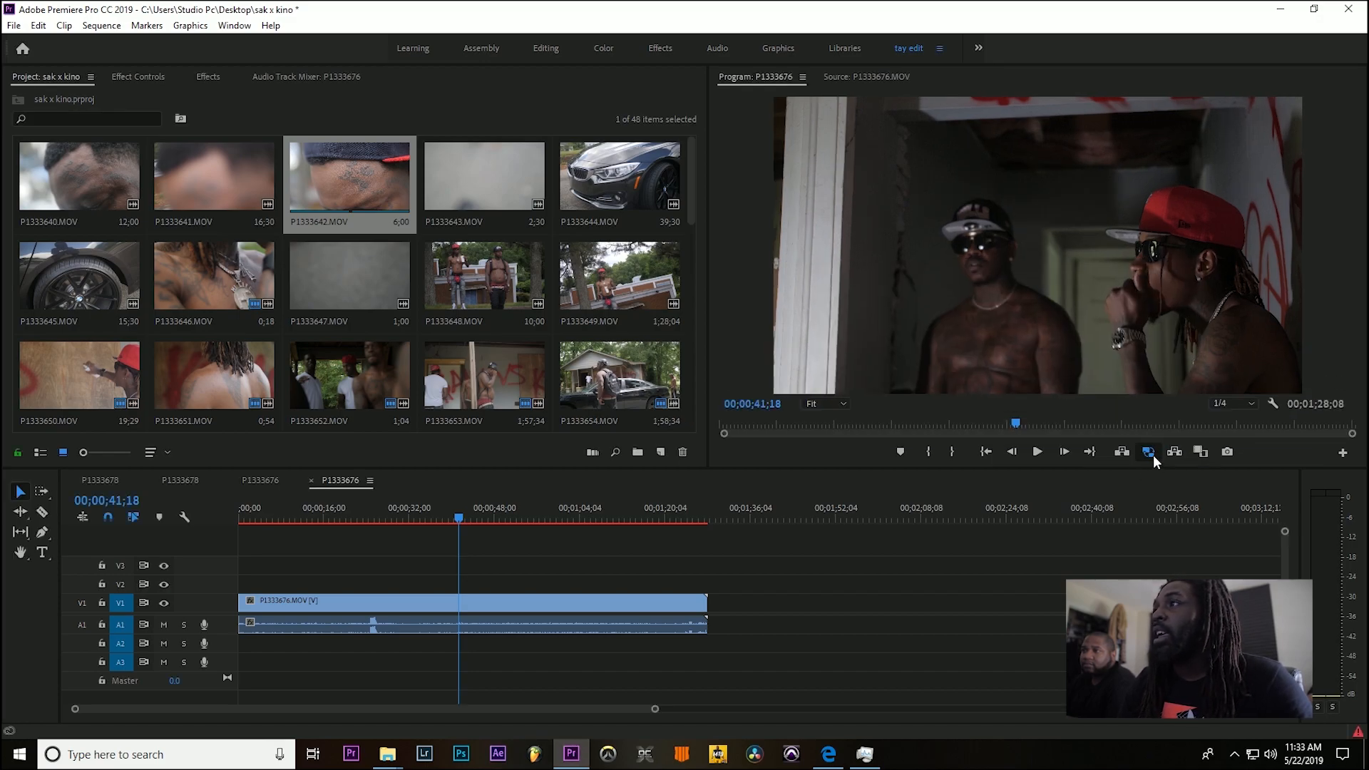
# Step: Toggle proxy playback off and on twice in the Program Monitor to compare the images, leaving proxies enabled
pyautogui.click(1149, 454)
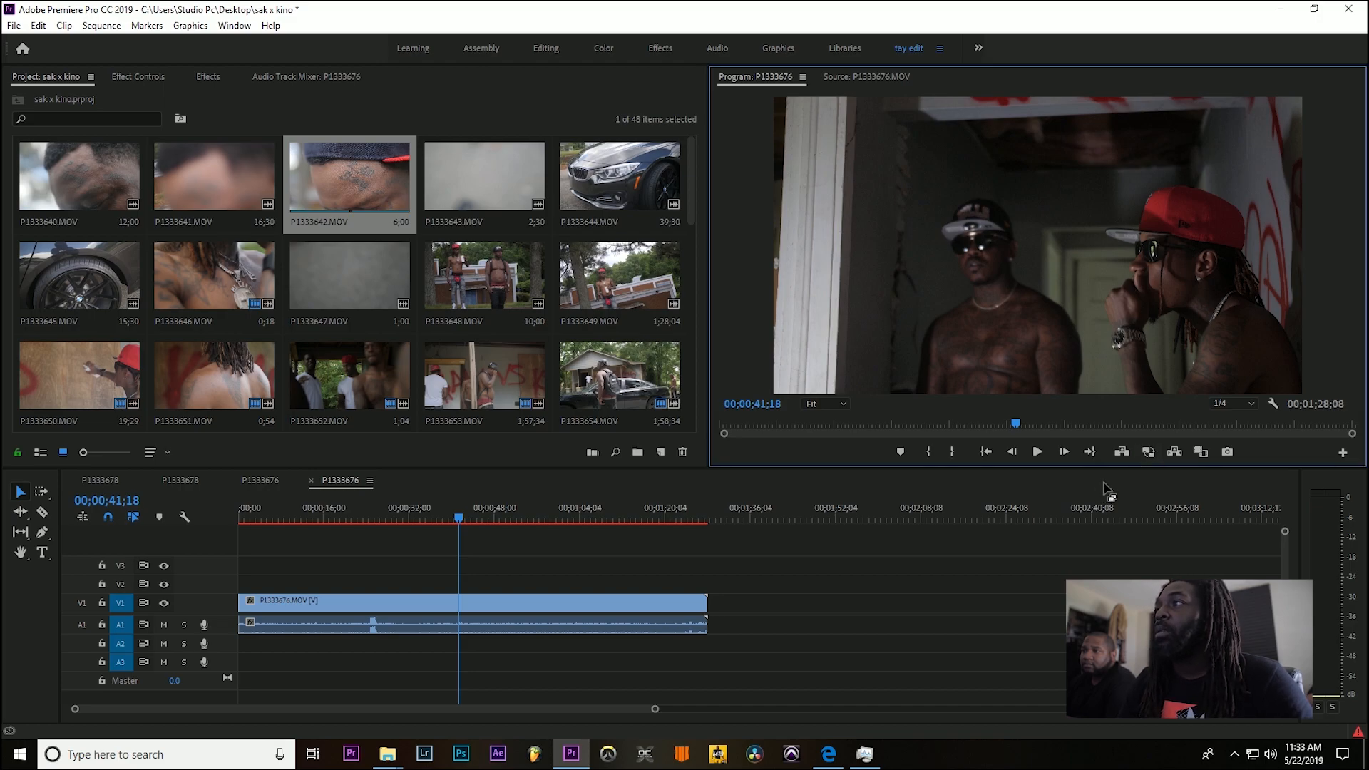
pyautogui.click(1149, 452)
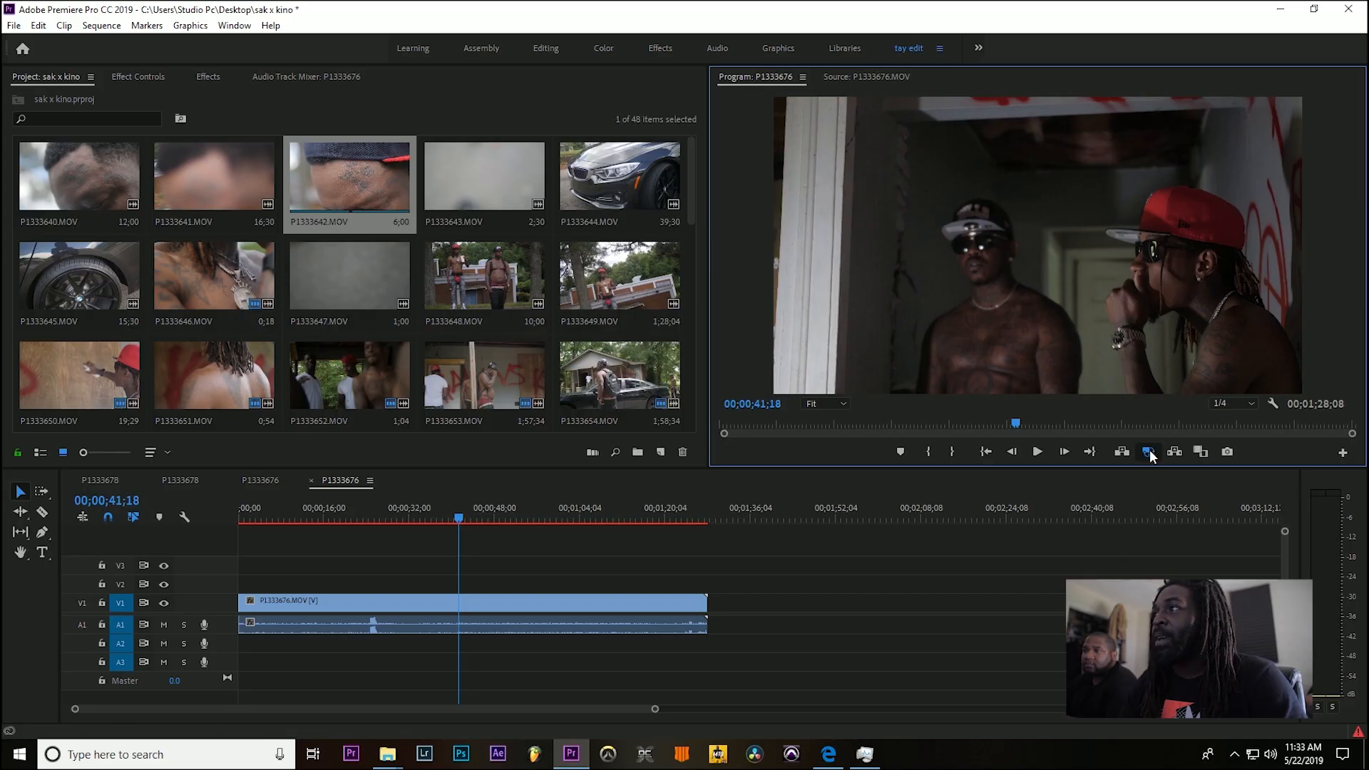
pyautogui.click(1147, 452)
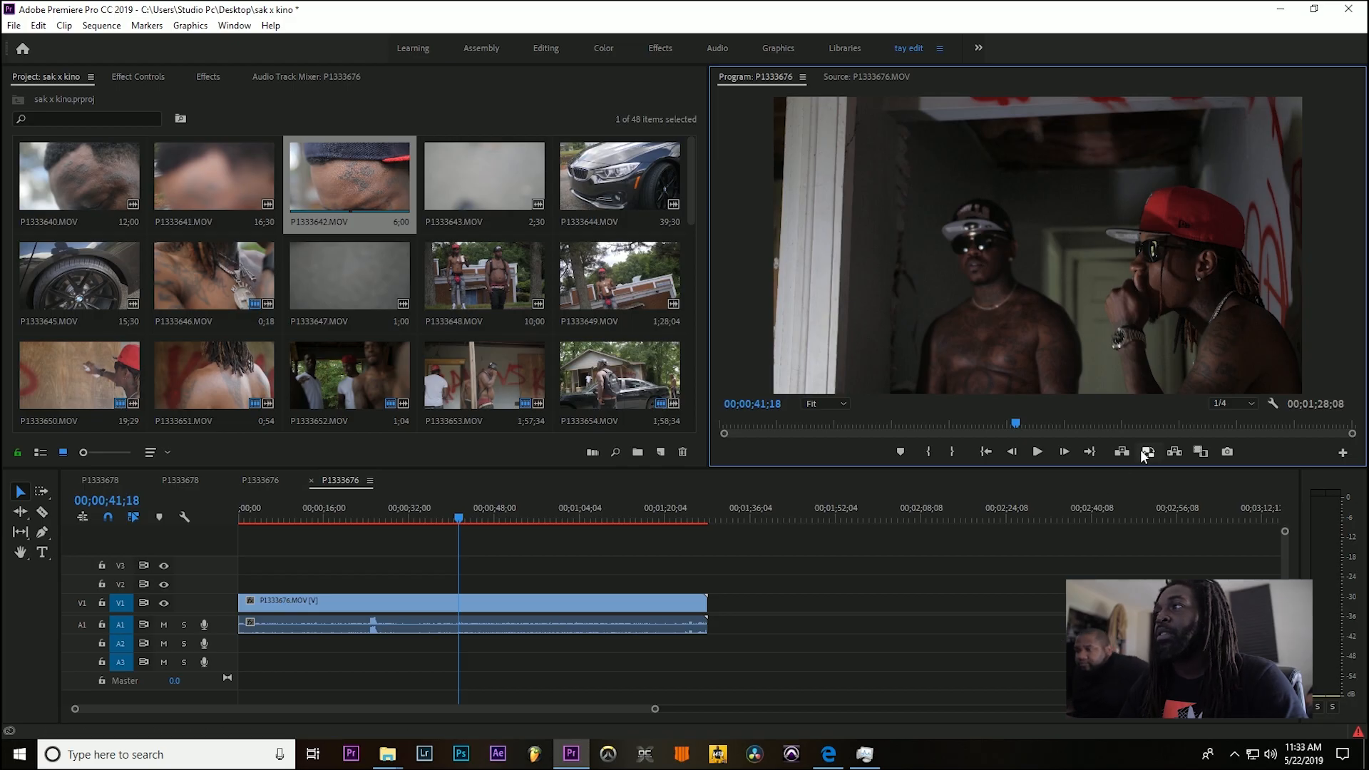
pyautogui.click(1144, 452)
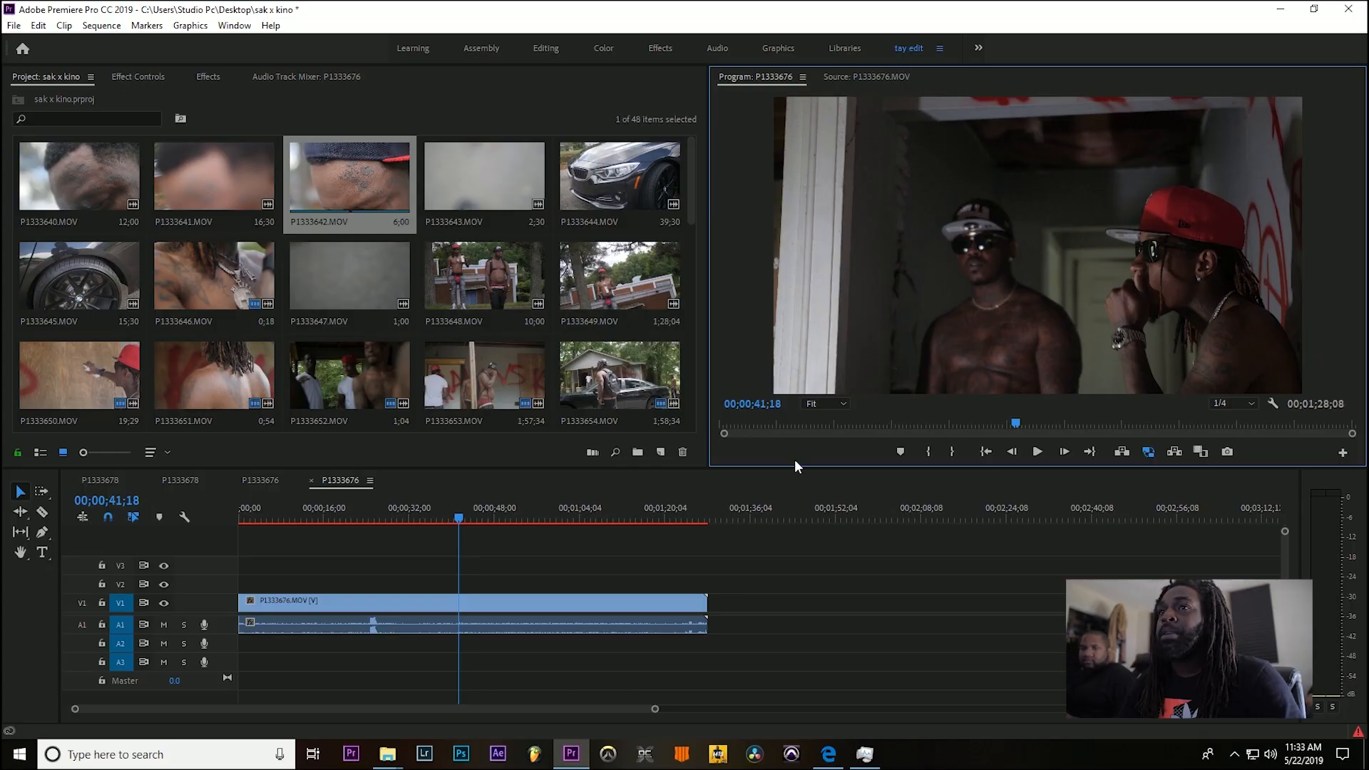
# Step: Scrub through the P1333676 sequence with proxies enabled, and switch proxy playback off
pyautogui.moveTo(312, 499); pyautogui.dragTo(755, 515)
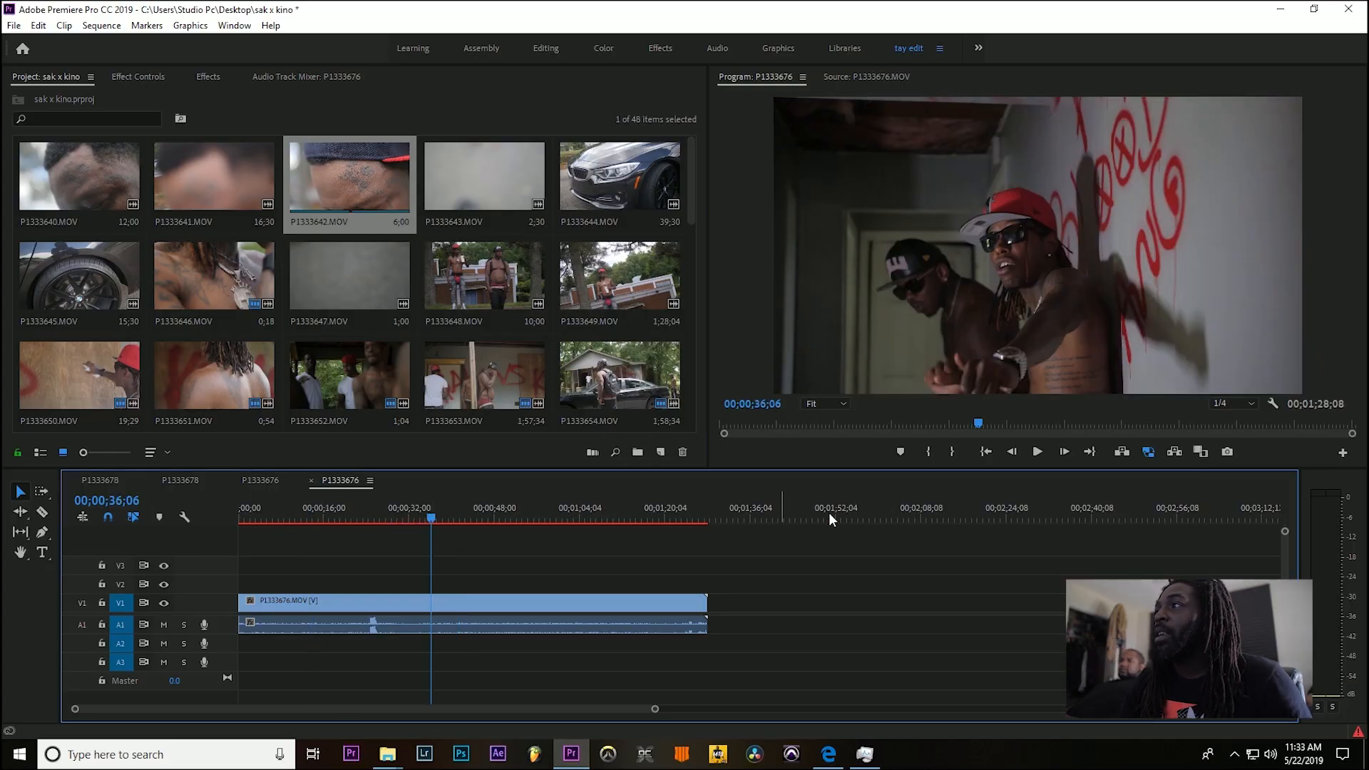
pyautogui.click(1147, 451)
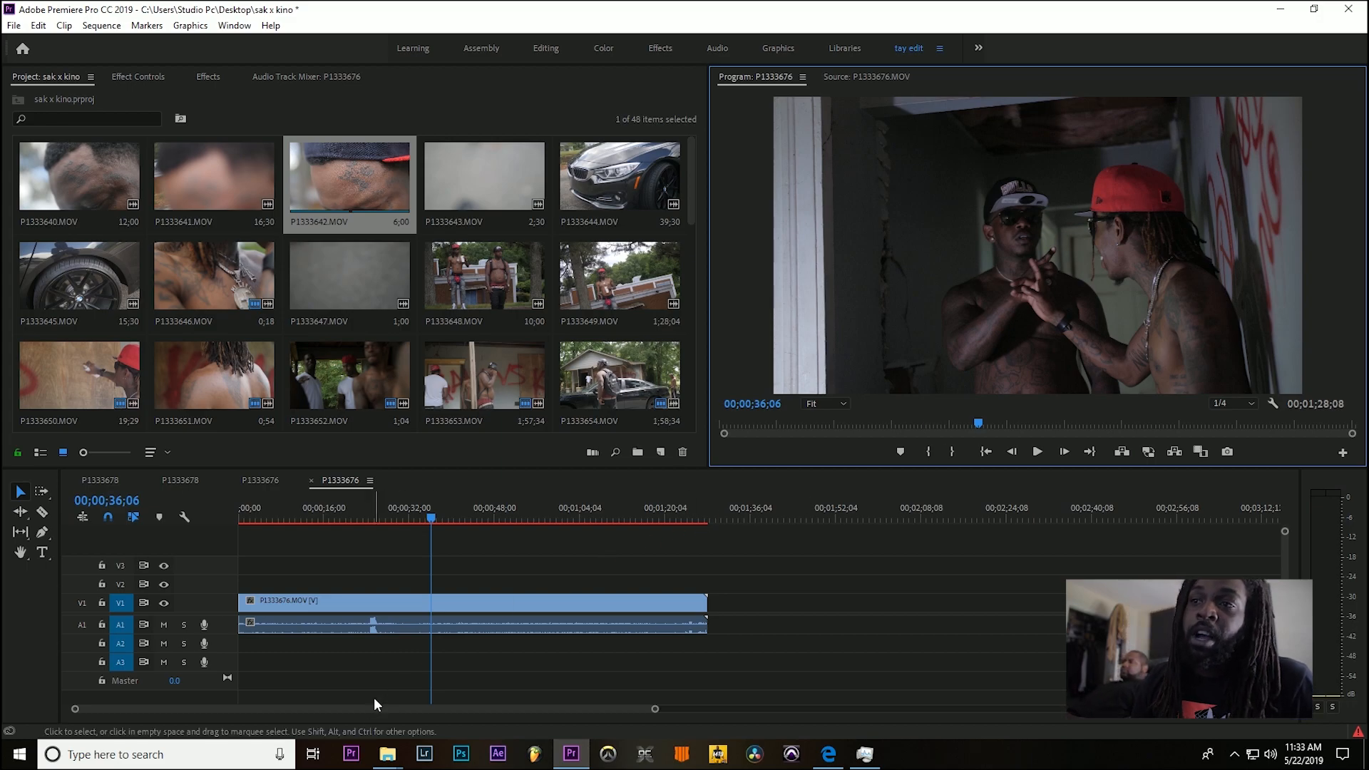
pyautogui.click(331, 716)
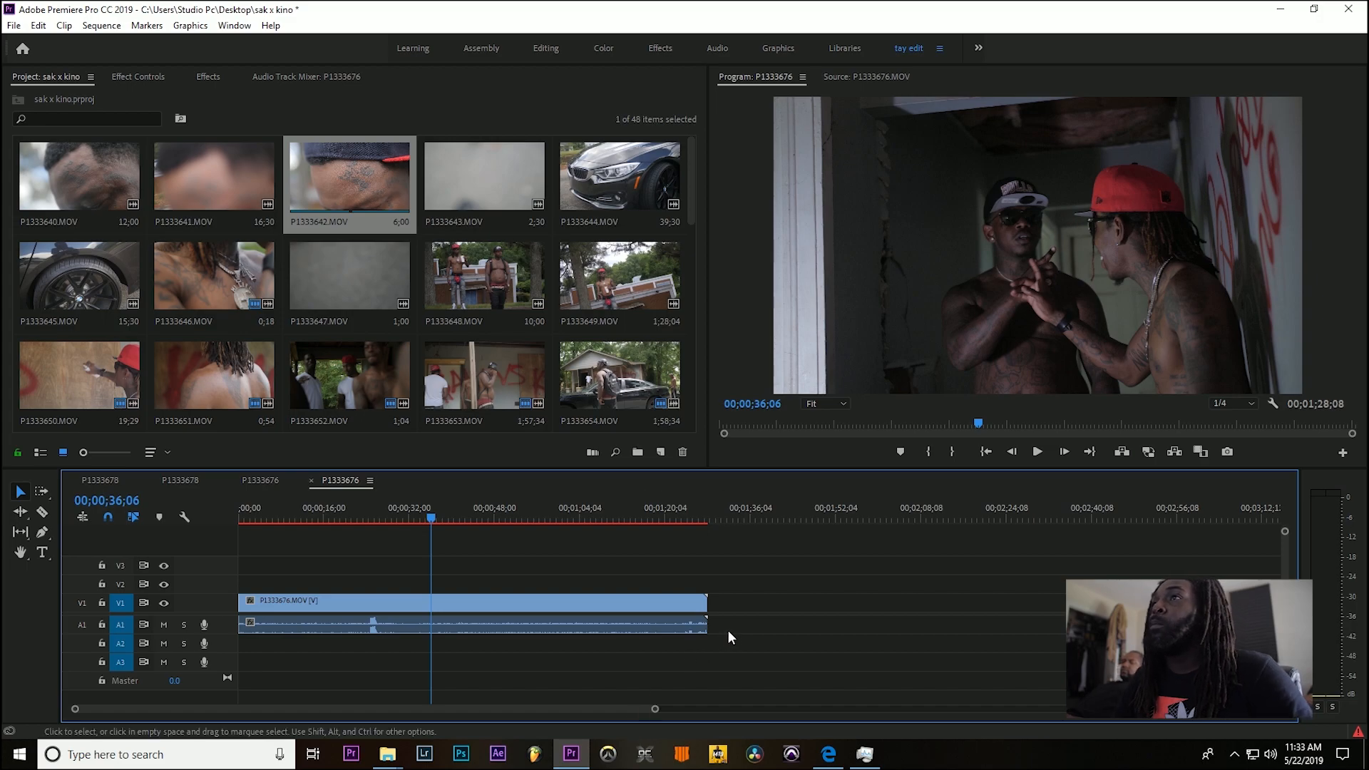
# Step: Examine how the P1333676 sequence responds with proxies off by jumping to several points, ending at 00;00;40;10
pyautogui.moveTo(653, 711); pyautogui.dragTo(458, 709)
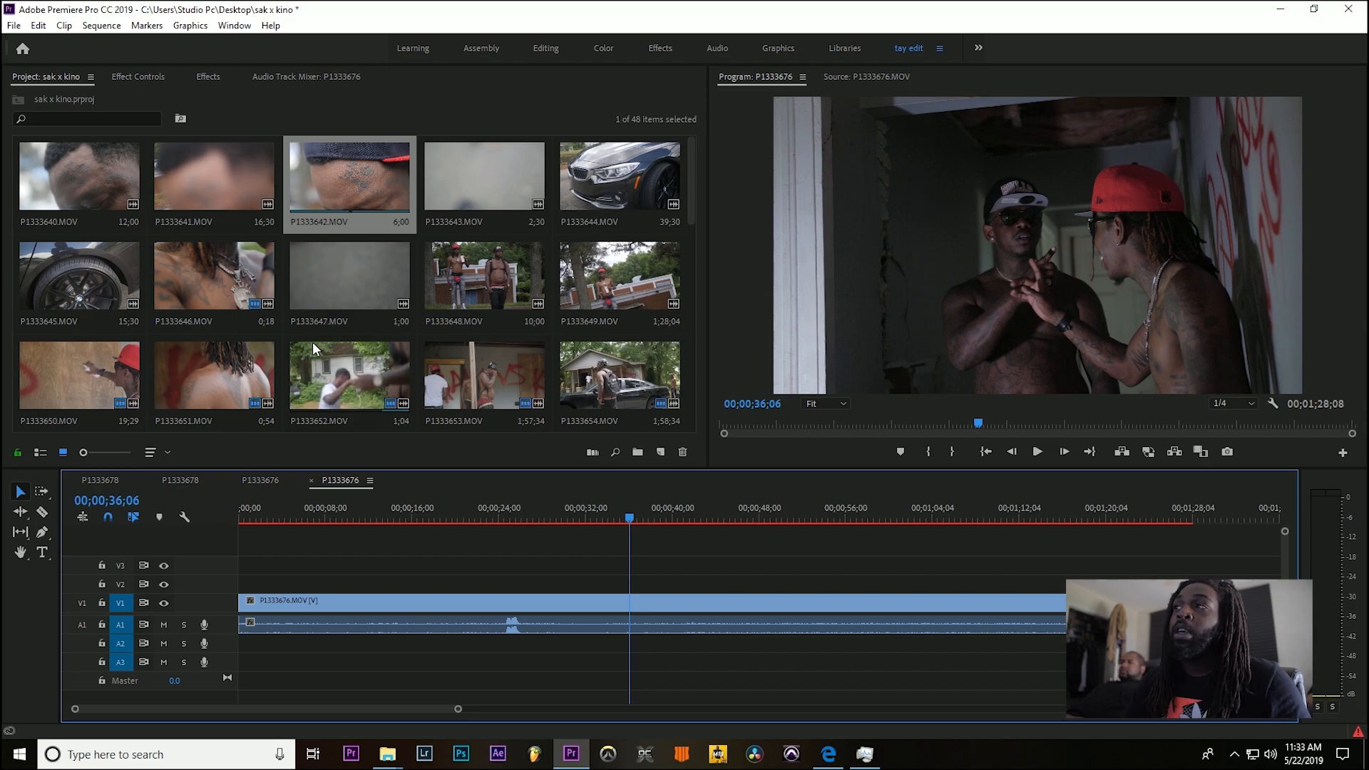
pyautogui.scroll(-5, 388, 224)
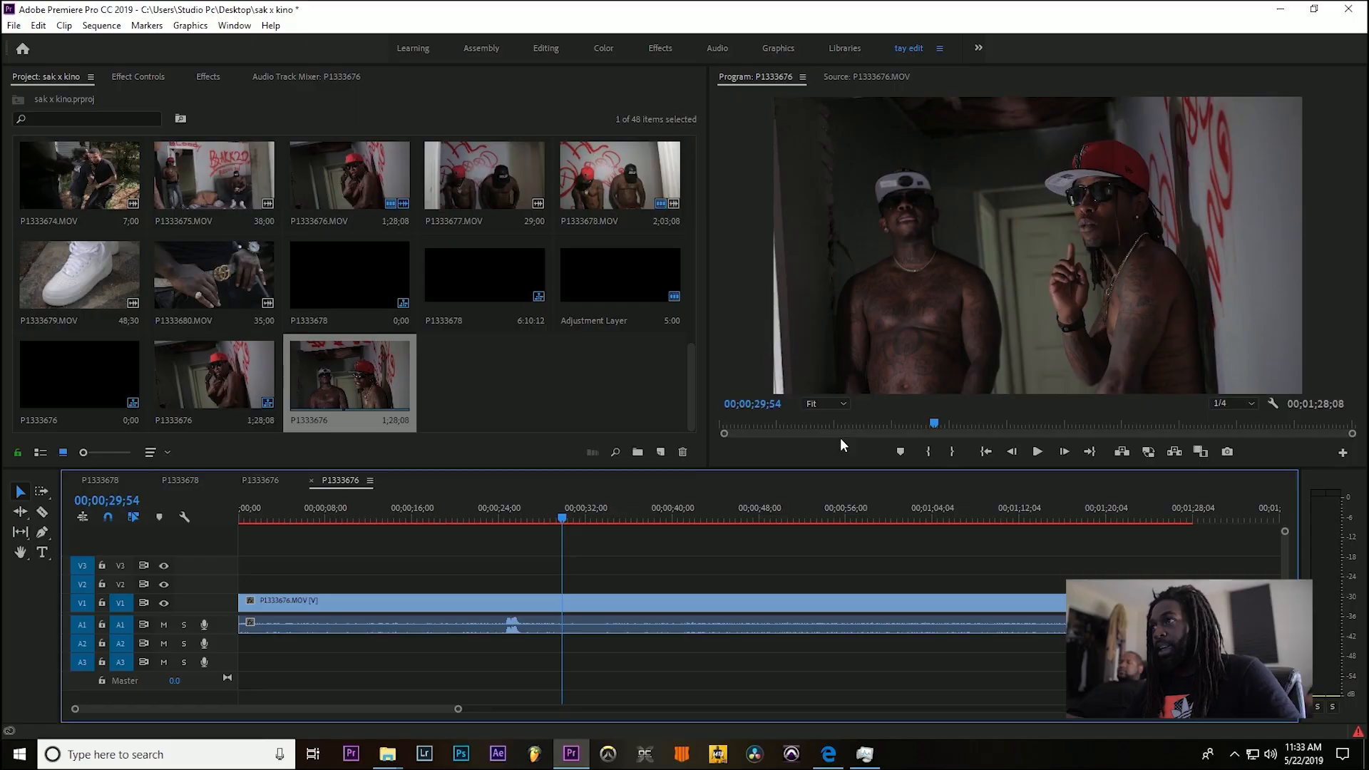
pyautogui.click(849, 423)
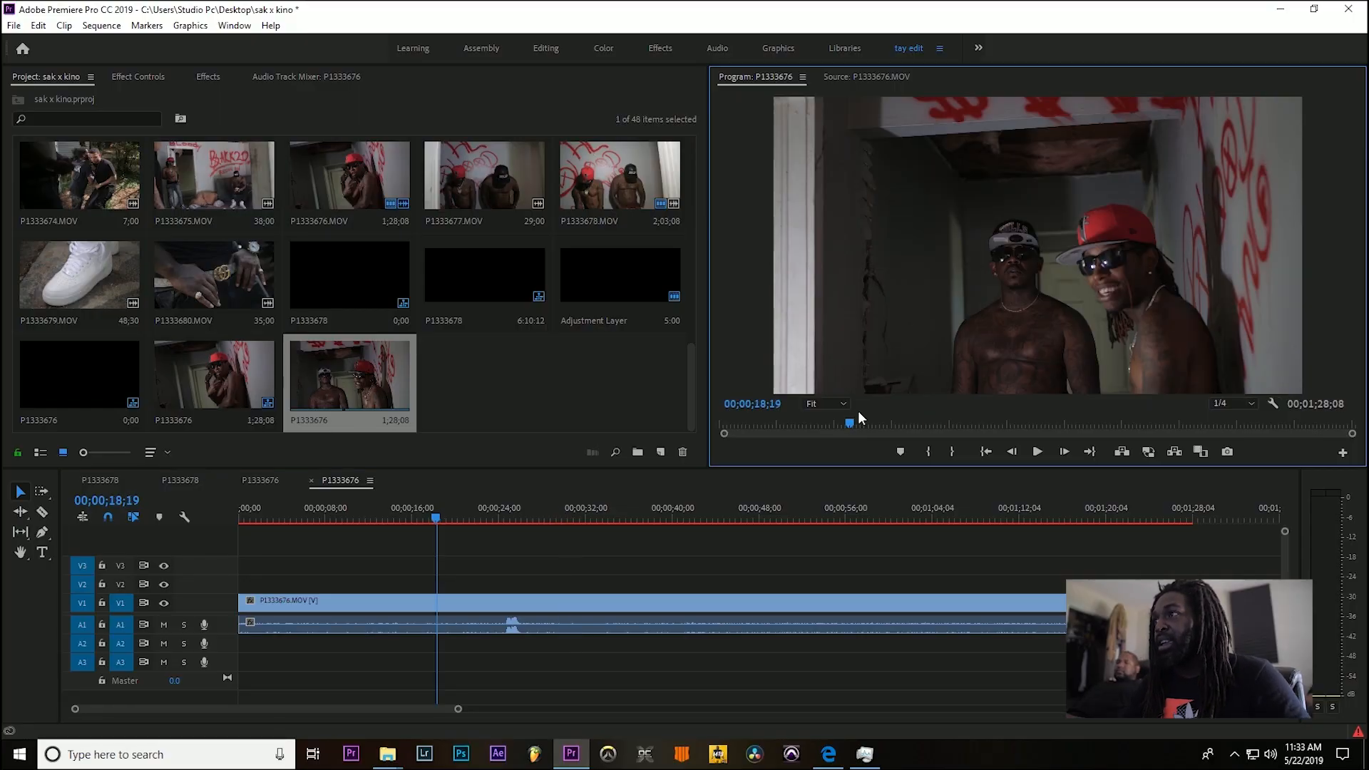
pyautogui.click(909, 423)
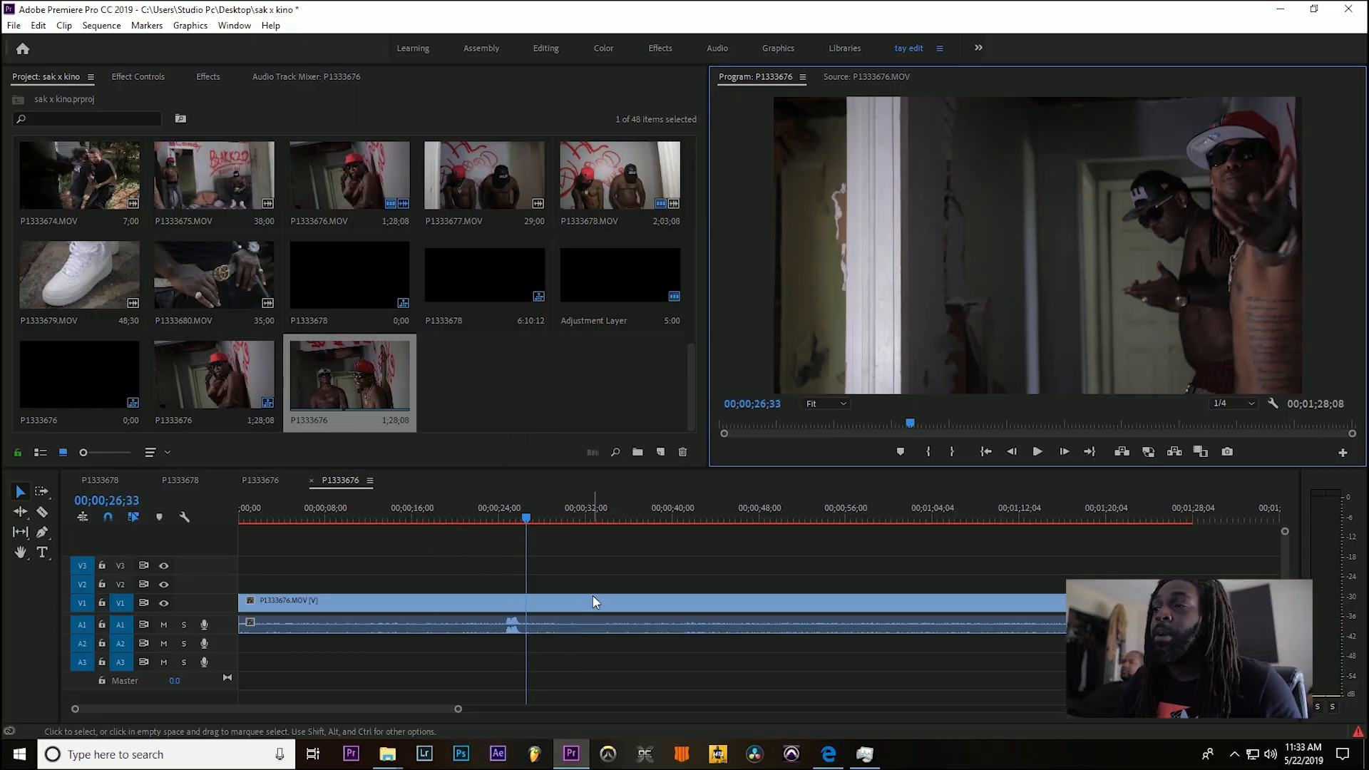
pyautogui.keyDown('alt'); pyautogui.scroll(-3, 674, 580); pyautogui.keyUp('alt')
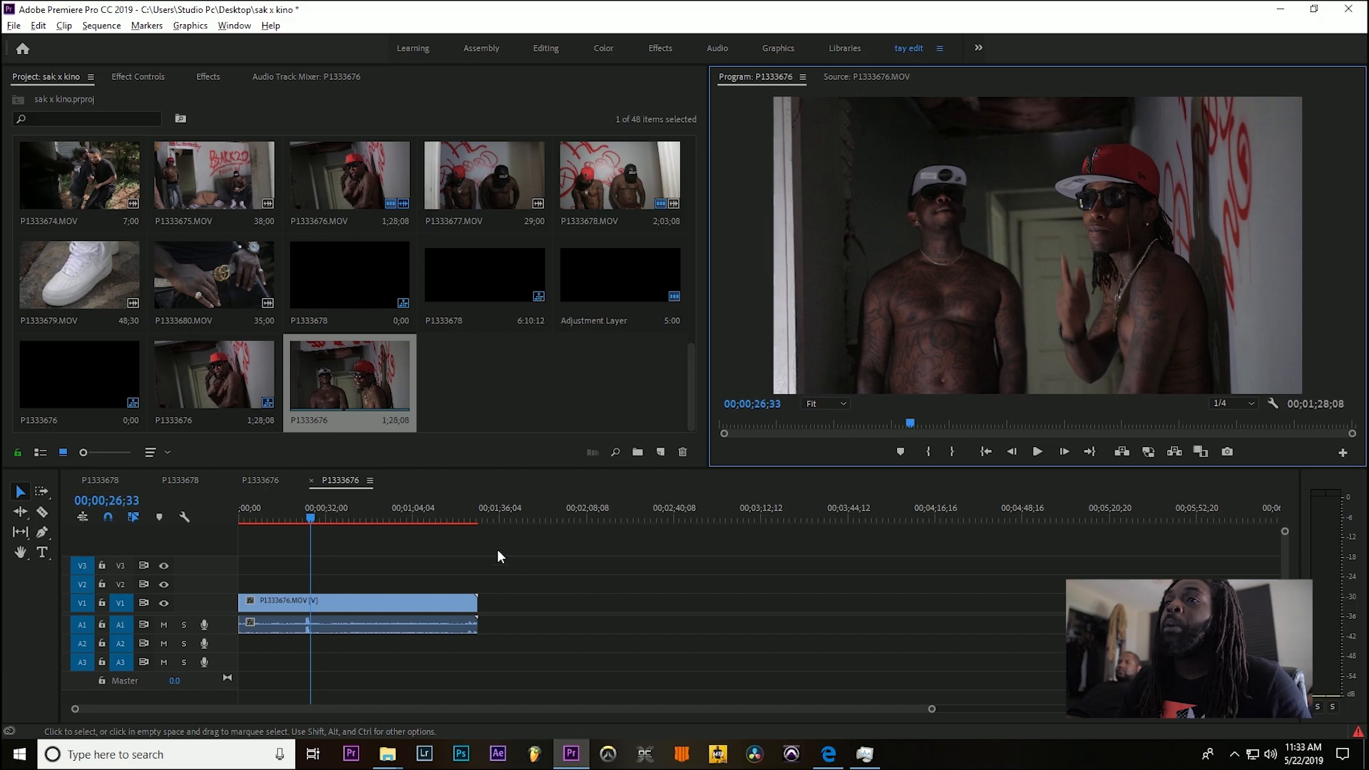
pyautogui.click(384, 516)
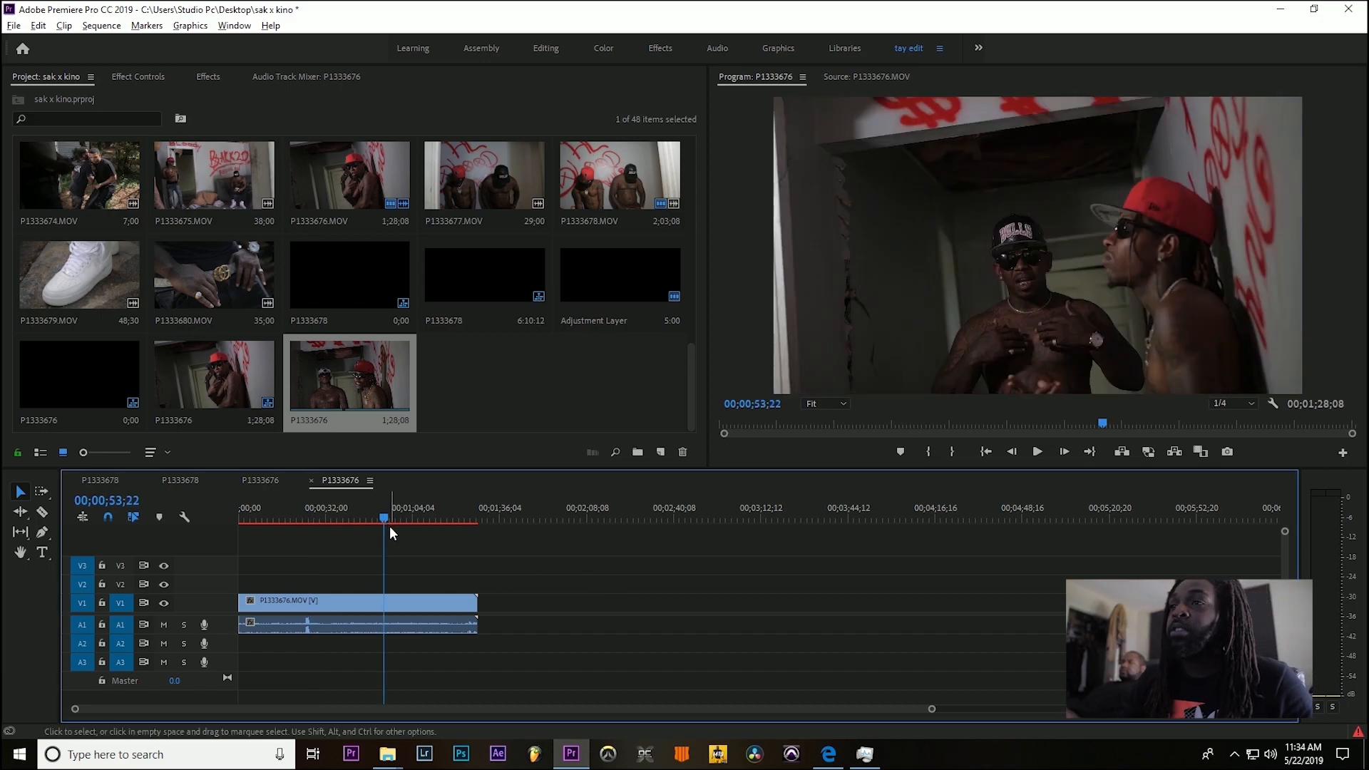
pyautogui.click(396, 514)
pyautogui.click(327, 515)
pyautogui.click(348, 508)
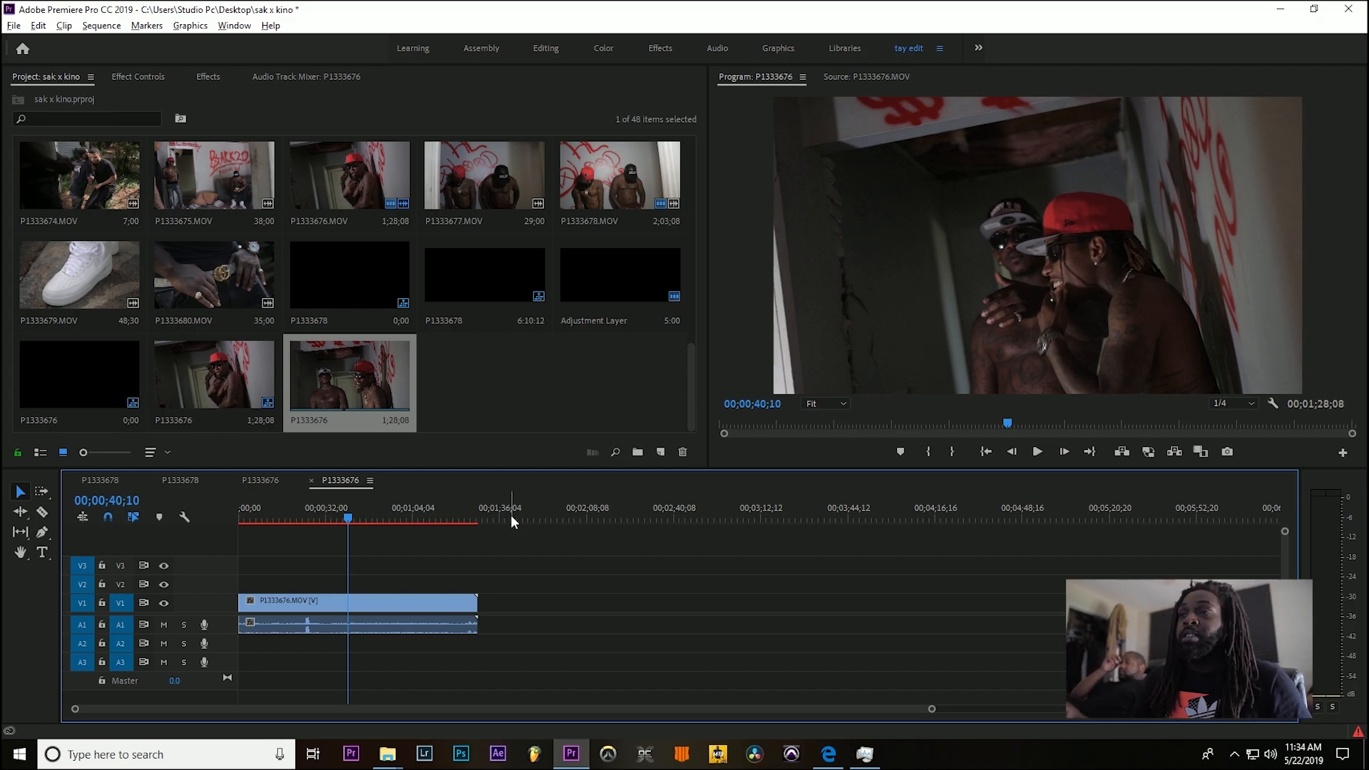
# Step: Place the "Sakk & Kino x Ba..." audio file on track A1 beyond the P1333676.MOV clip, starting at about 00;02;04
pyautogui.scroll(8, 431, 304)
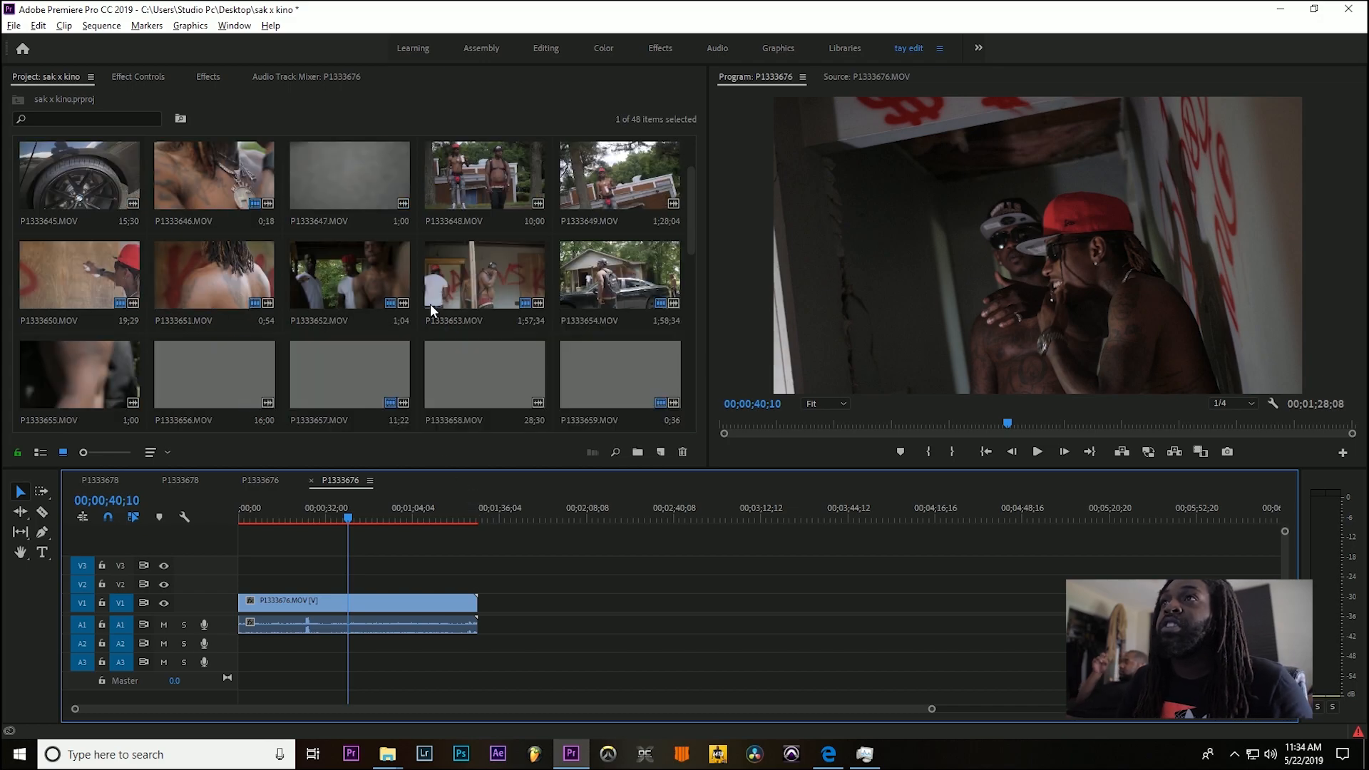
pyautogui.click(284, 160)
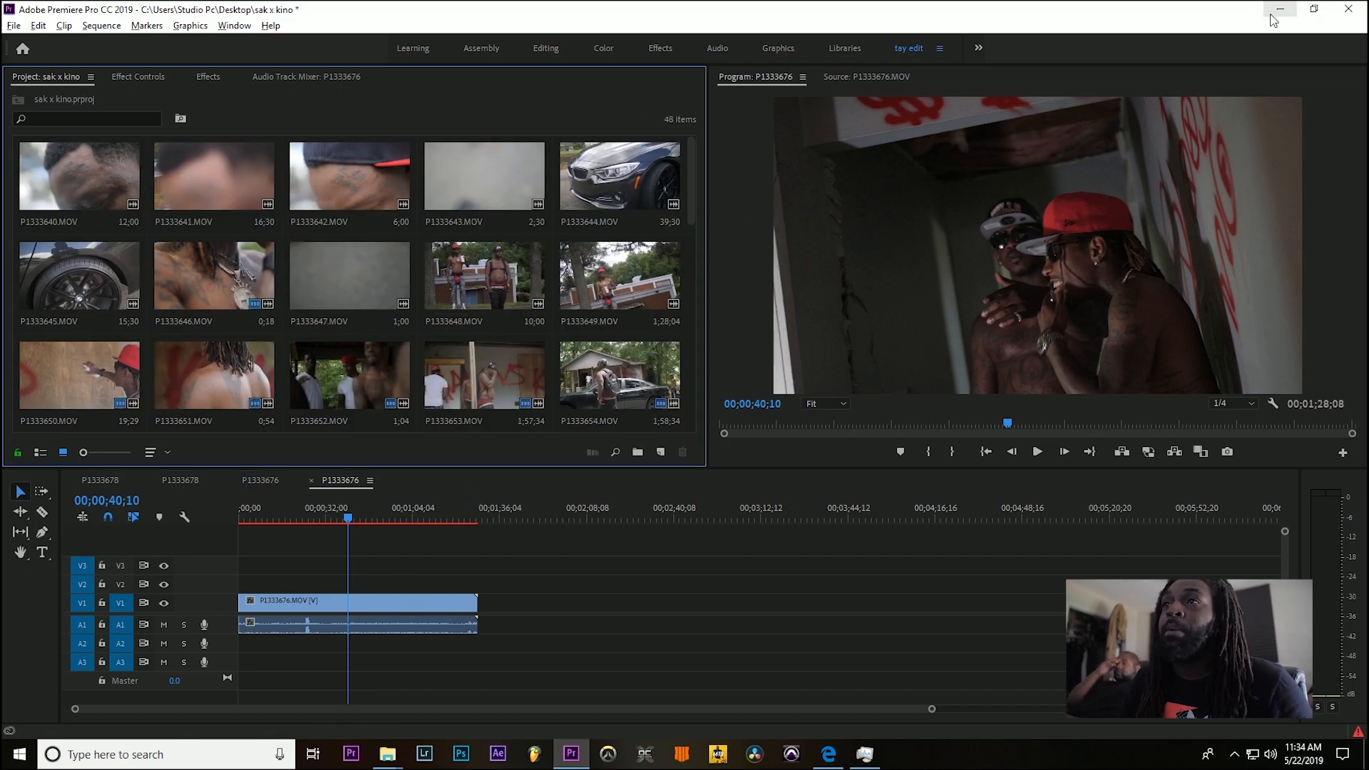
pyautogui.scroll(-6, 425, 304)
pyautogui.scroll(1, 470, 344)
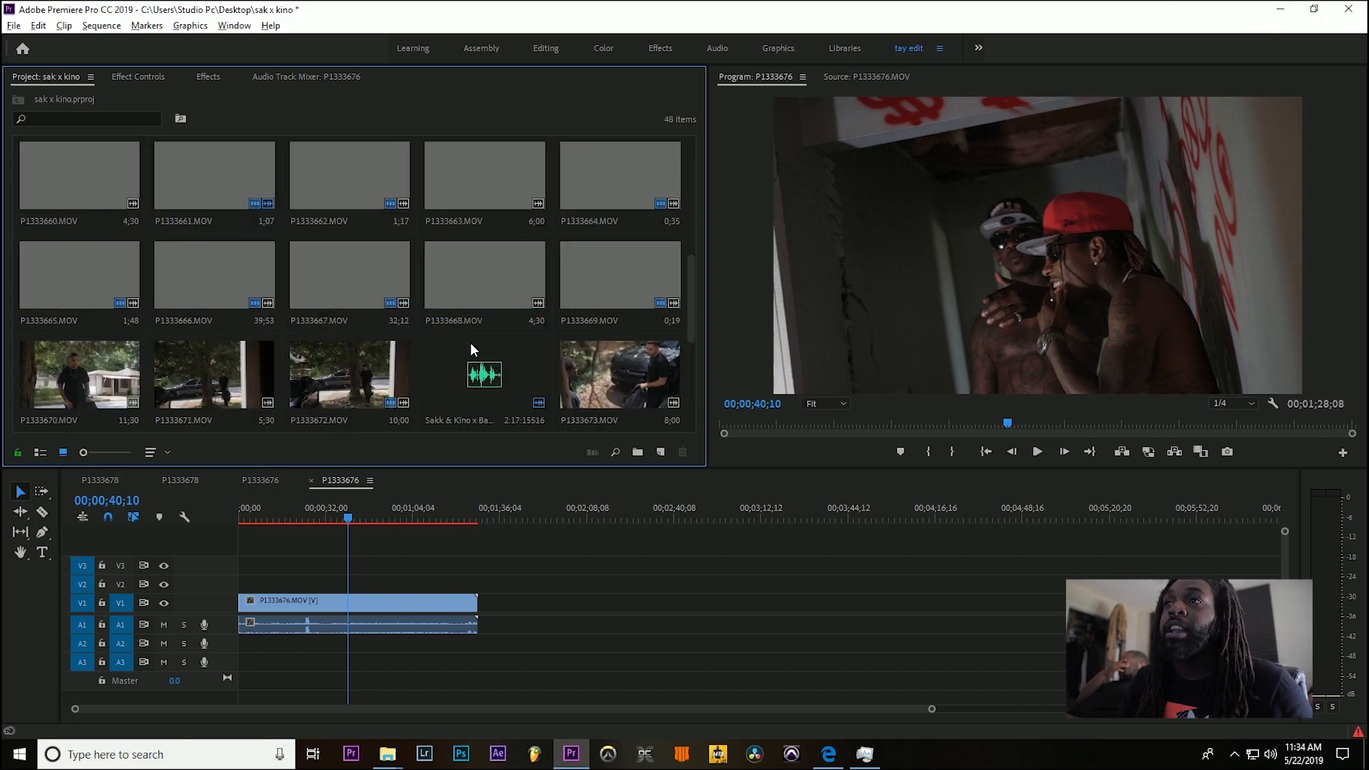
pyautogui.click(462, 403)
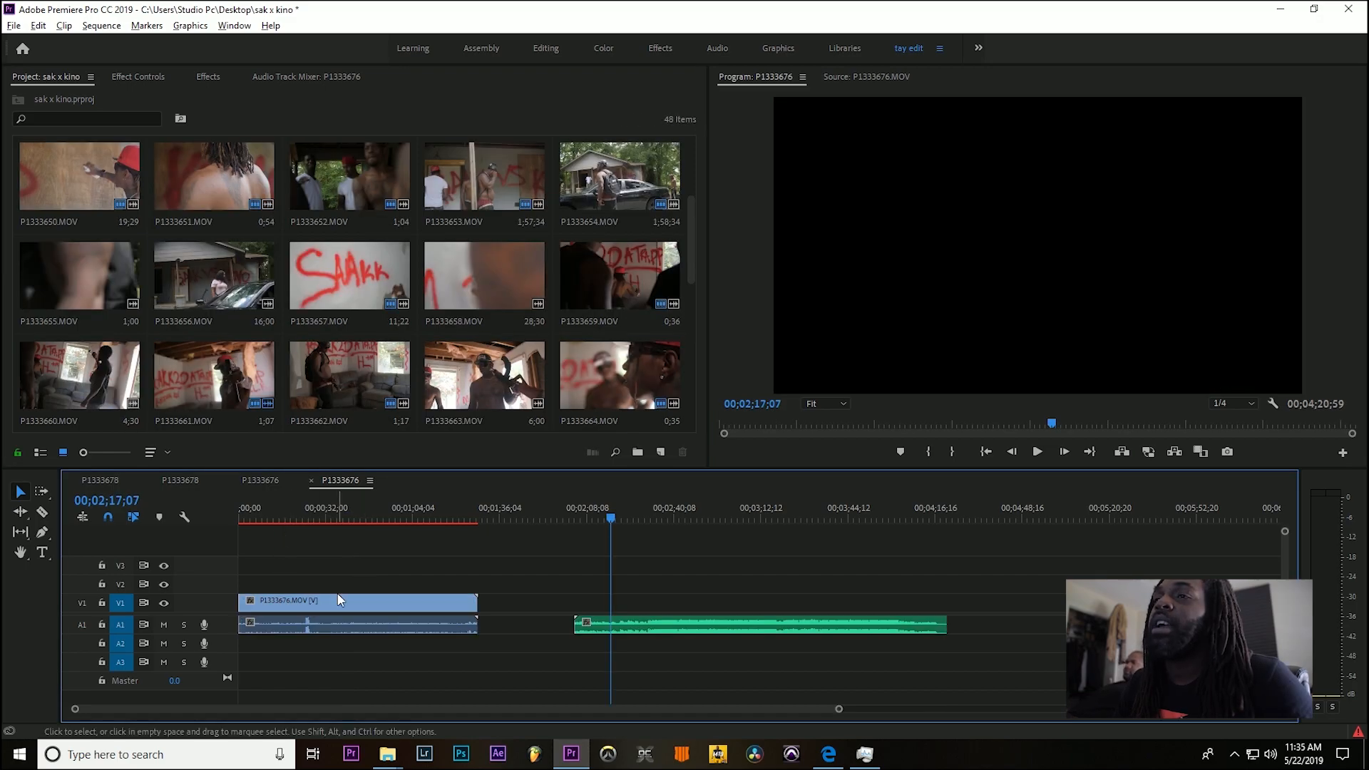
# Step: Move the P1333676.MOV clip's video to V3 and its audio to A4, and shift it over the song to start at about 00;02;21
pyautogui.moveTo(338, 598); pyautogui.dragTo(338, 563)
pyautogui.moveTo(367, 622); pyautogui.dragTo(428, 681)
pyautogui.moveTo(441, 563); pyautogui.dragTo(764, 565)
pyautogui.click(583, 566)
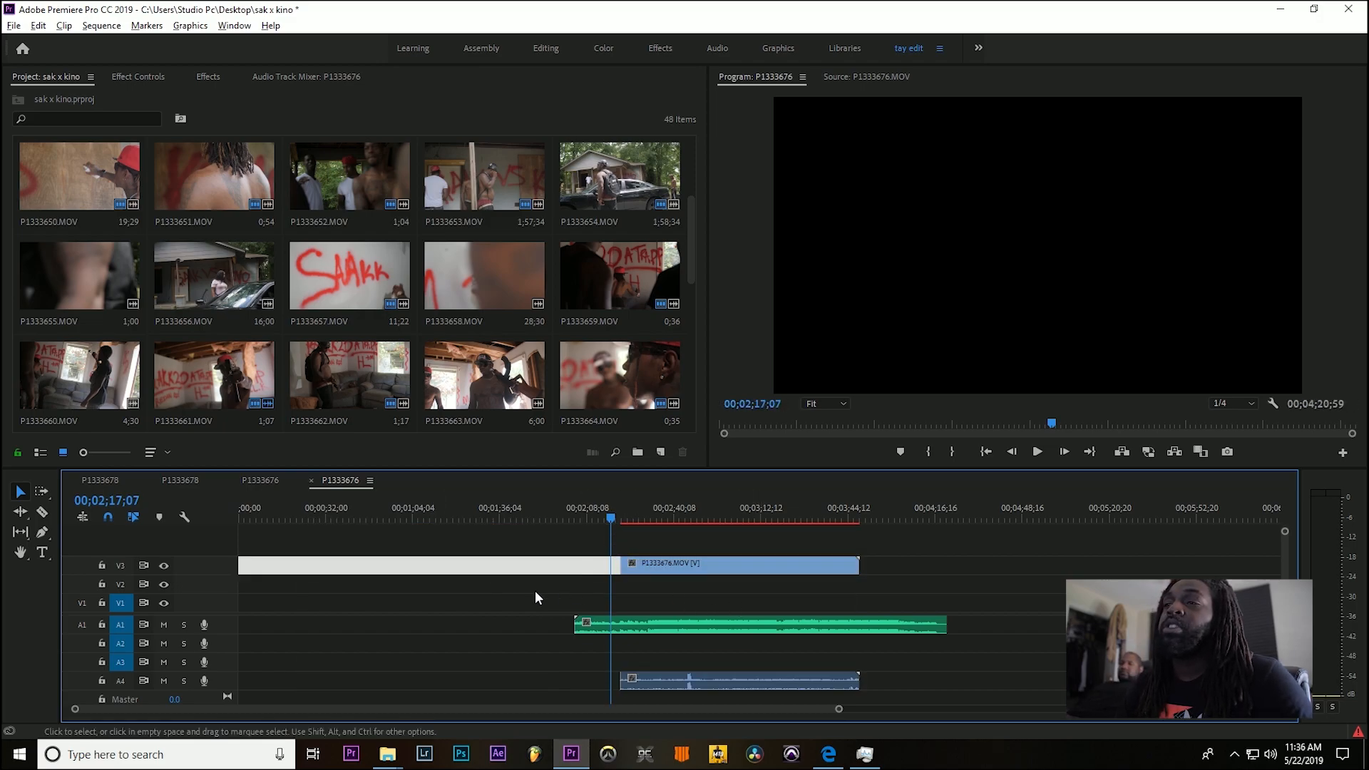
pyautogui.click(667, 566)
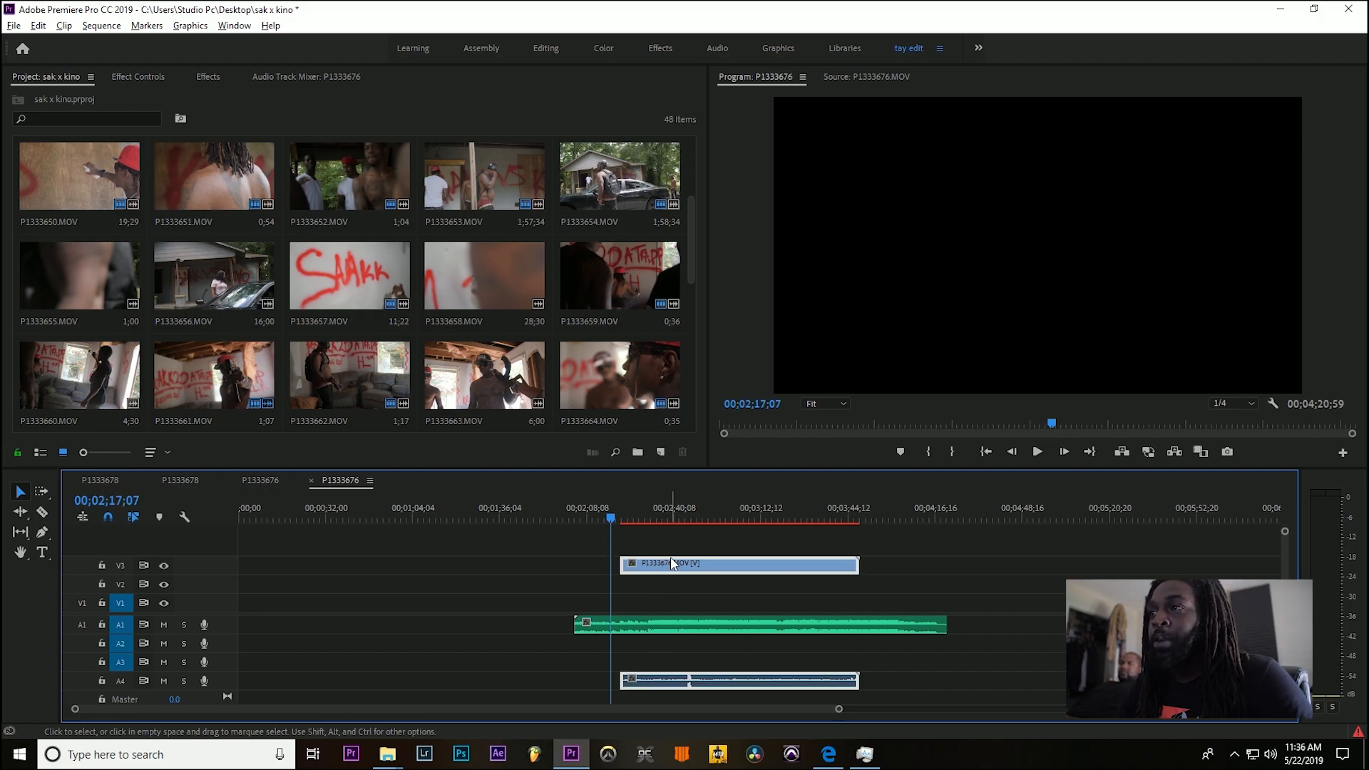
pyautogui.click(676, 545)
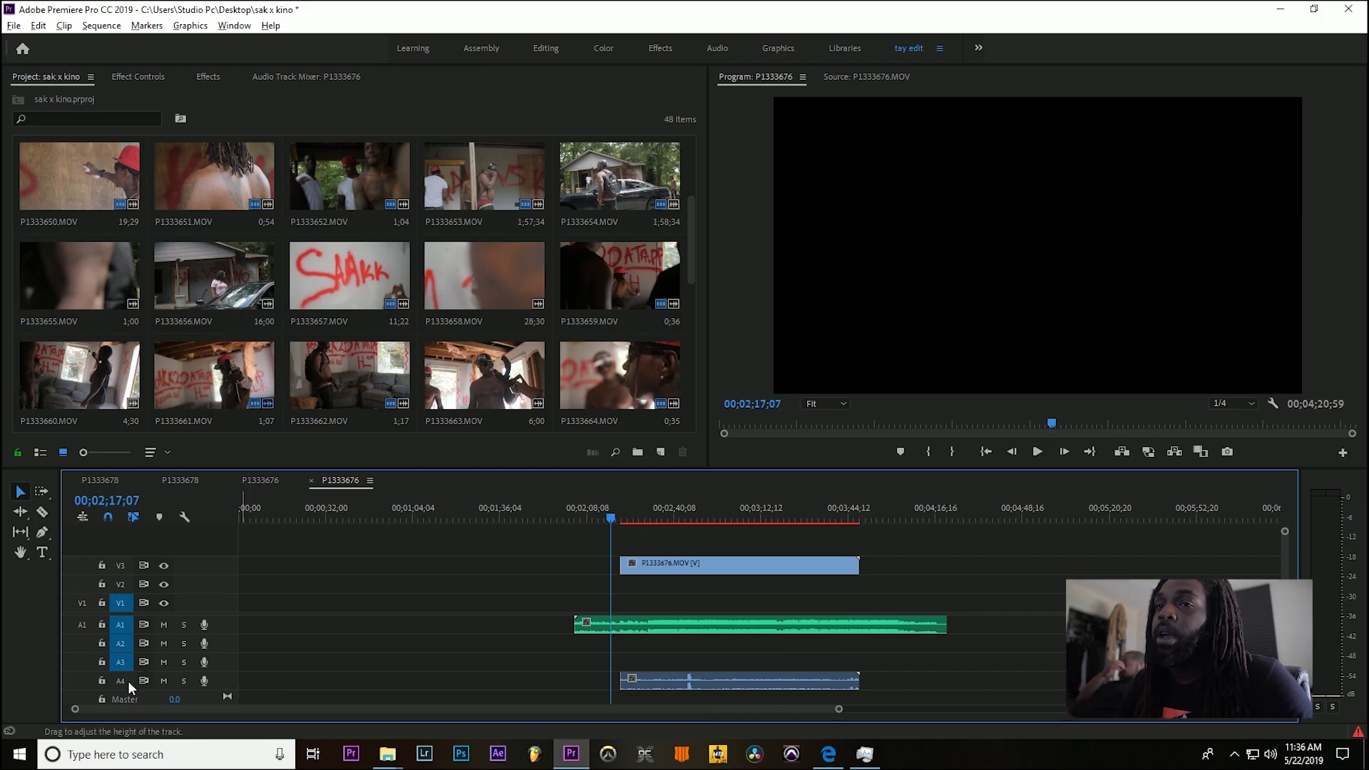
# Step: Target tracks V2, V3 and A4, and move the playhead over the video clip at 00;02;36;56
pyautogui.click(121, 584)
pyautogui.click(120, 567)
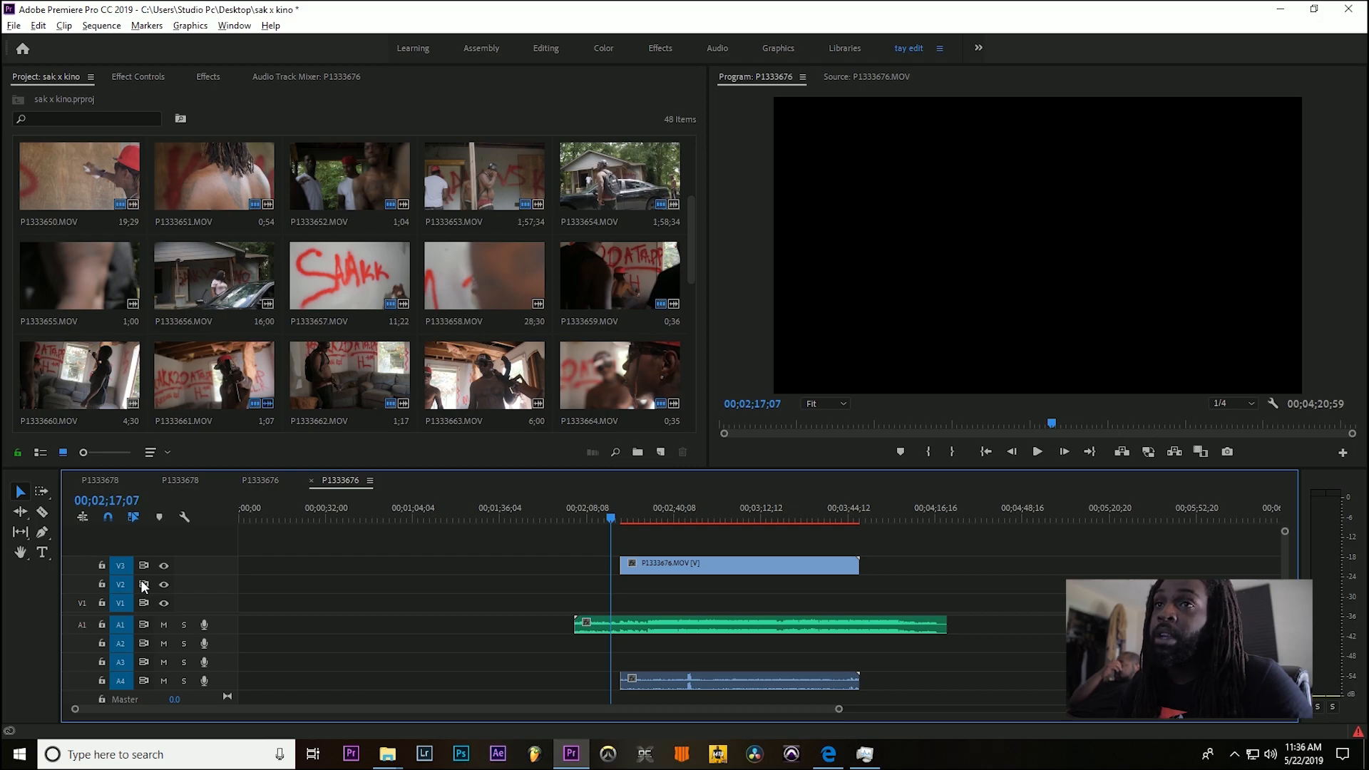
pyautogui.click(665, 515)
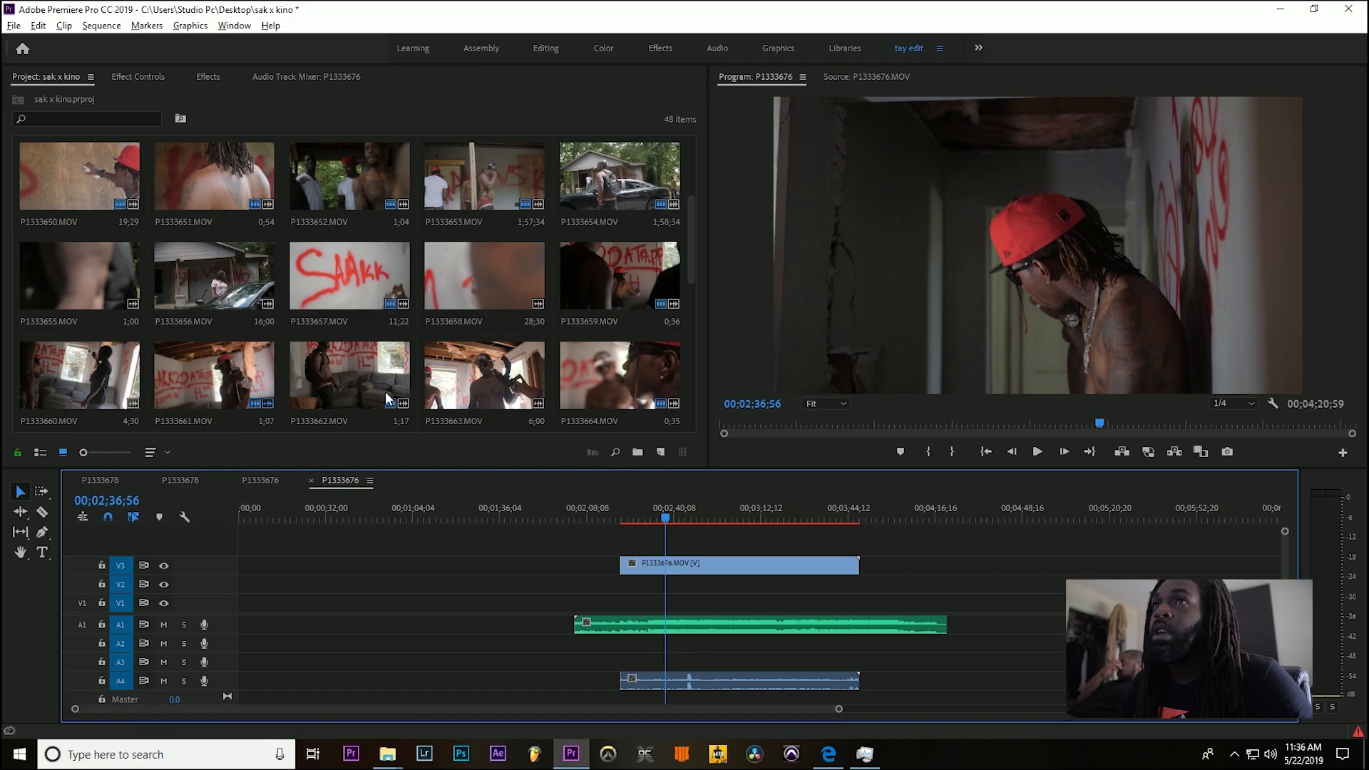
pyautogui.scroll(1, 257, 281)
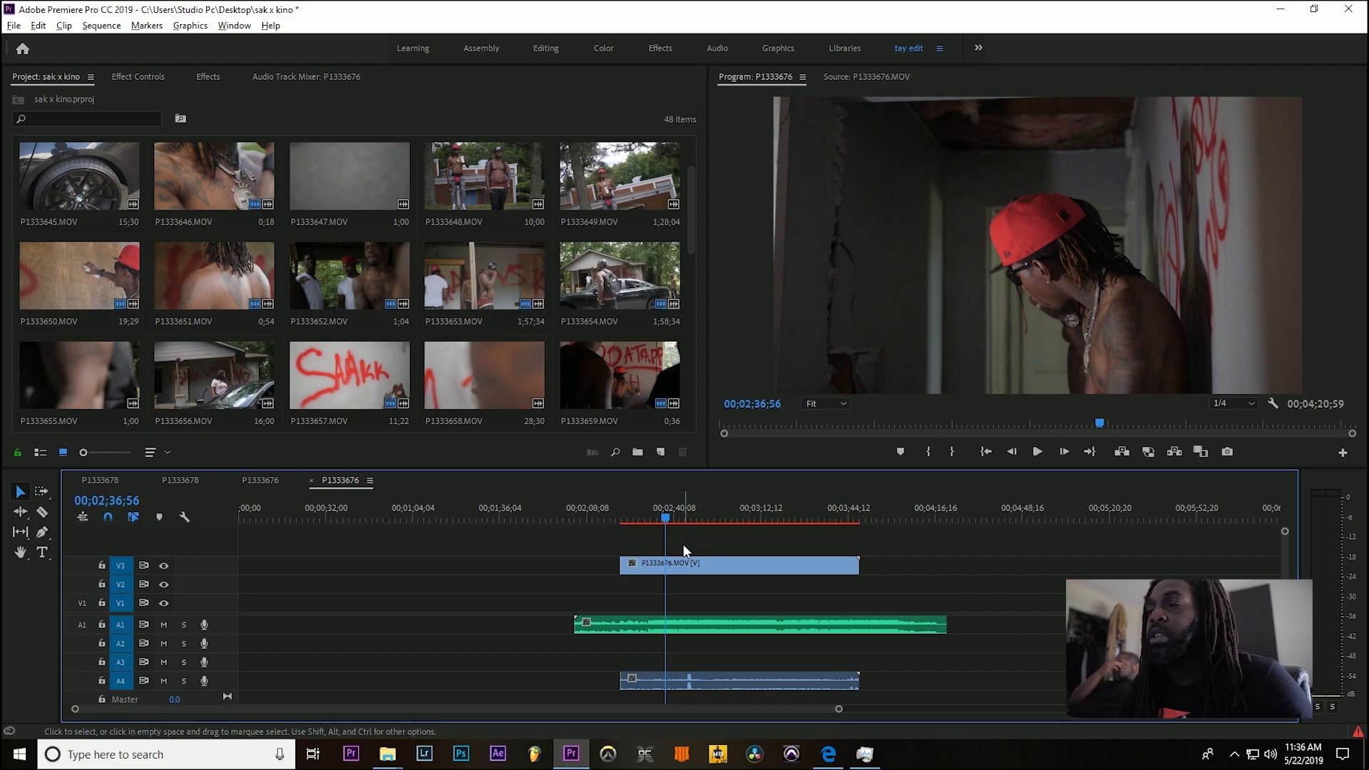
pyautogui.moveTo(683, 546); pyautogui.dragTo(691, 688)
pyautogui.rightClick(690, 676)
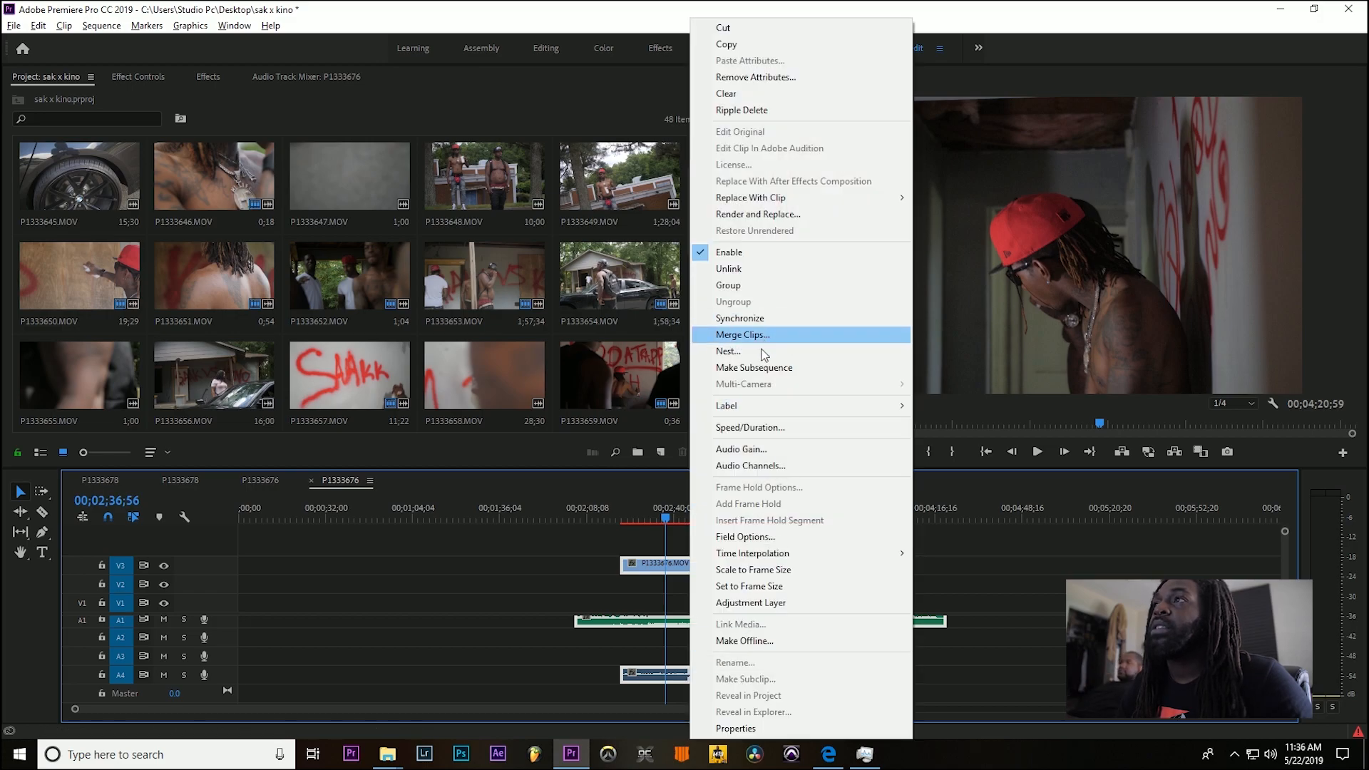
pyautogui.click(737, 320)
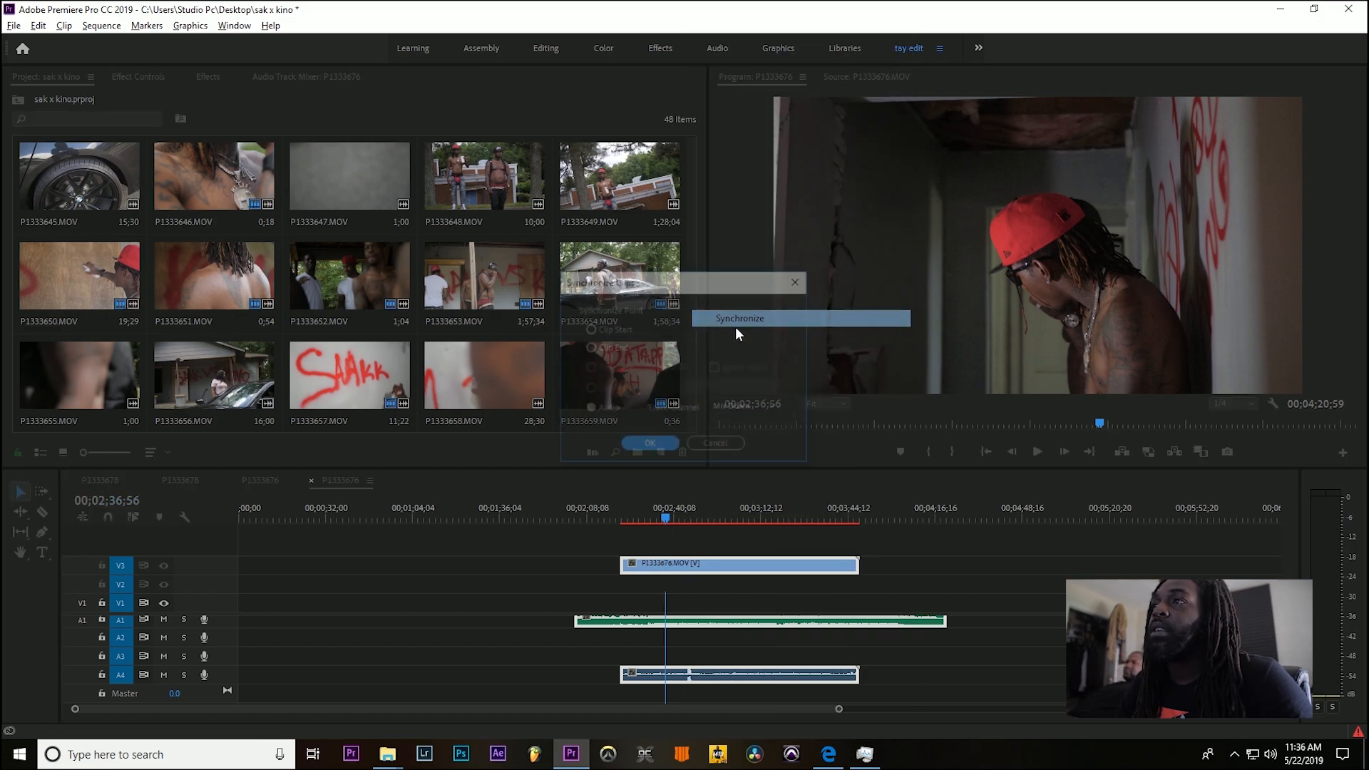
pyautogui.click(712, 442)
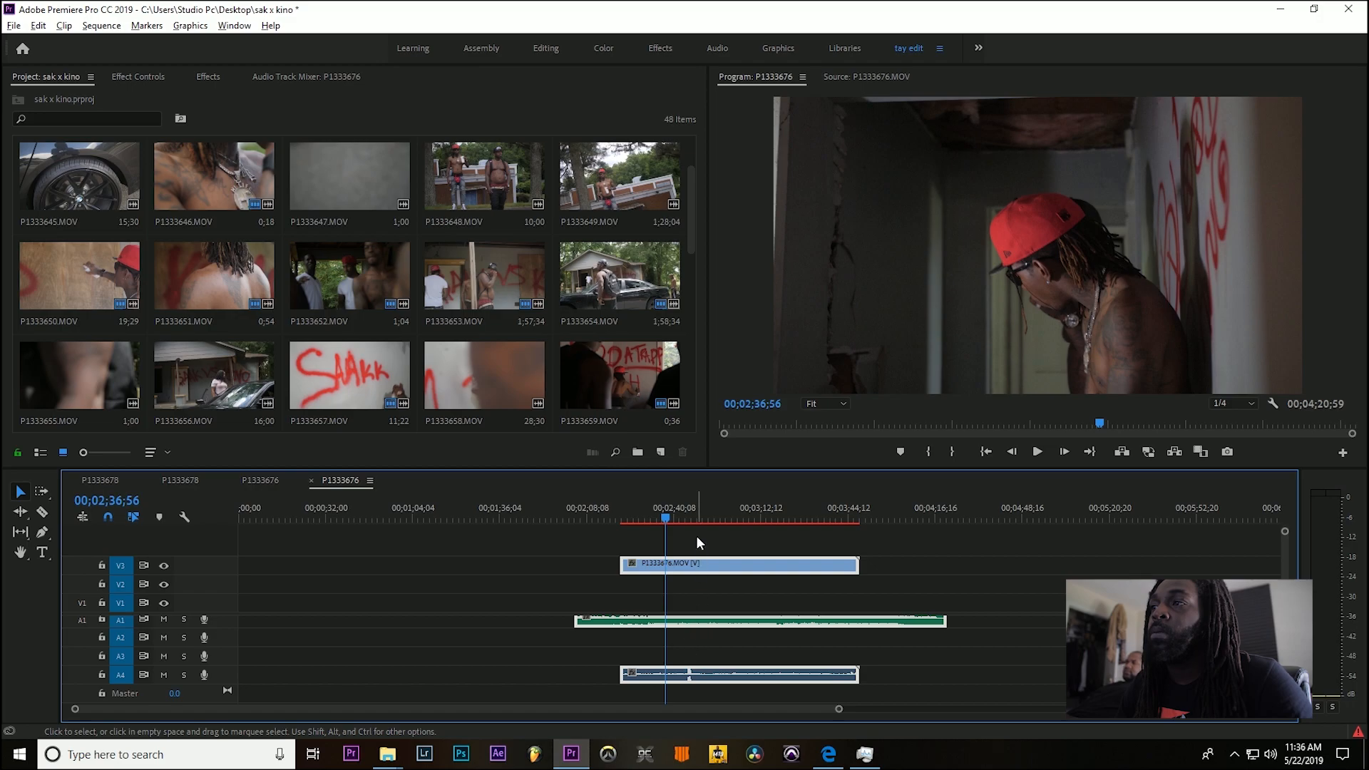
# Step: Synchronize the P1333676.MOV clip and the song by Audio, using Mix Down as the track channel
pyautogui.click(579, 633)
pyautogui.moveTo(549, 618); pyautogui.dragTo(686, 689)
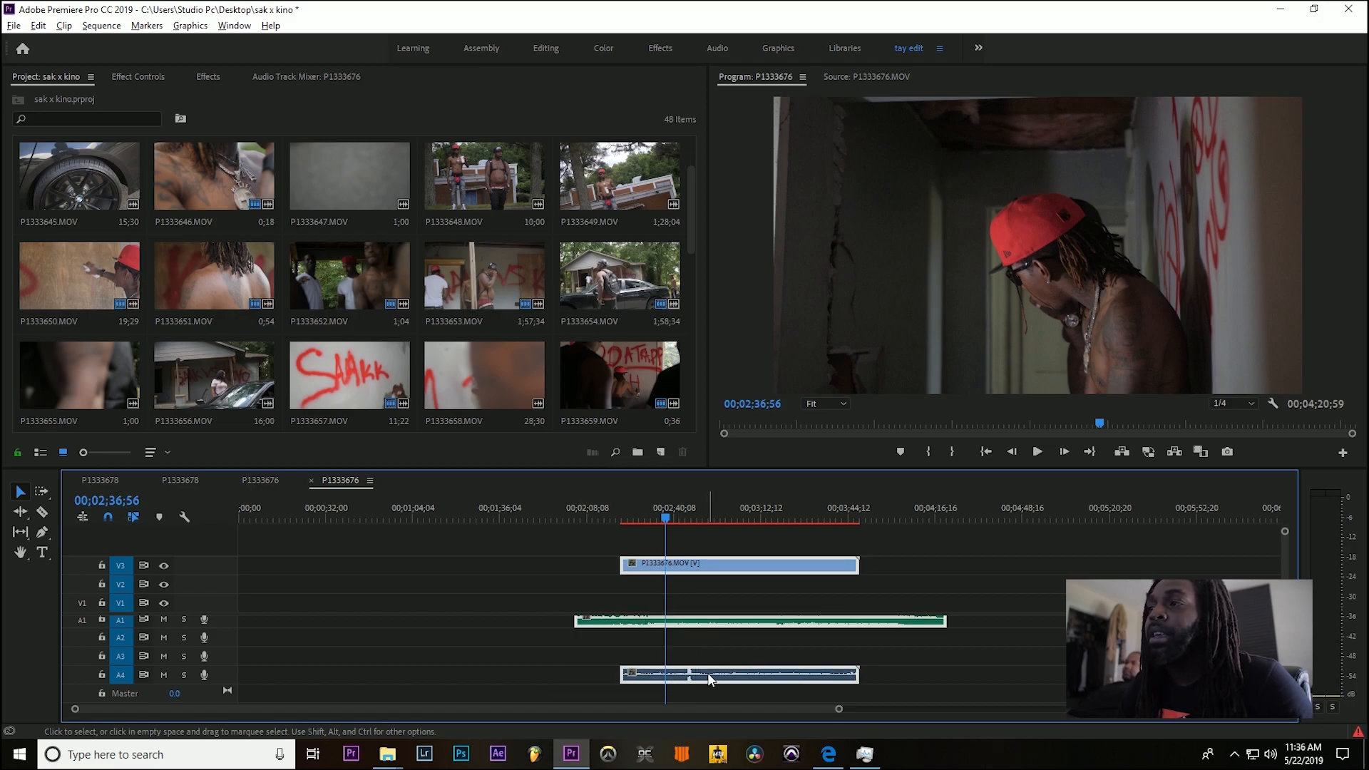
pyautogui.rightClick(708, 673)
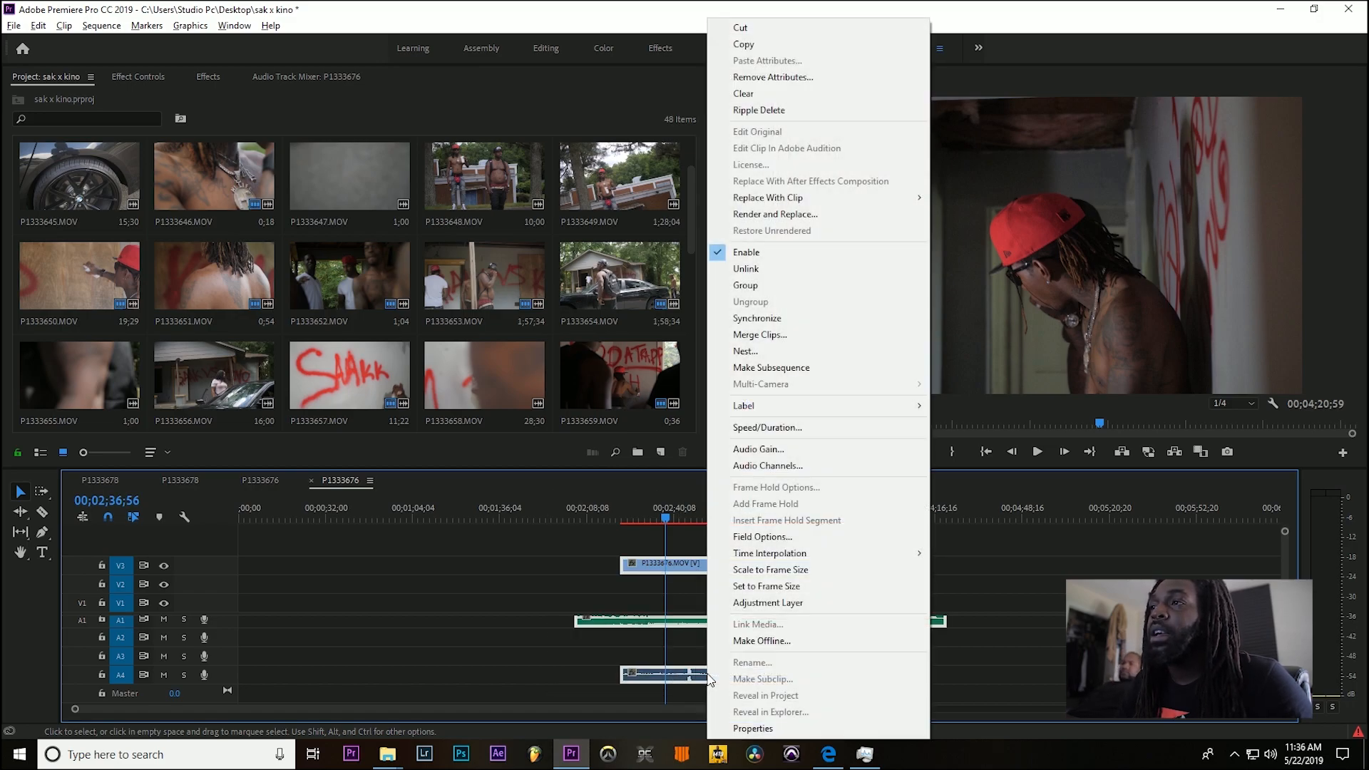
pyautogui.click(753, 320)
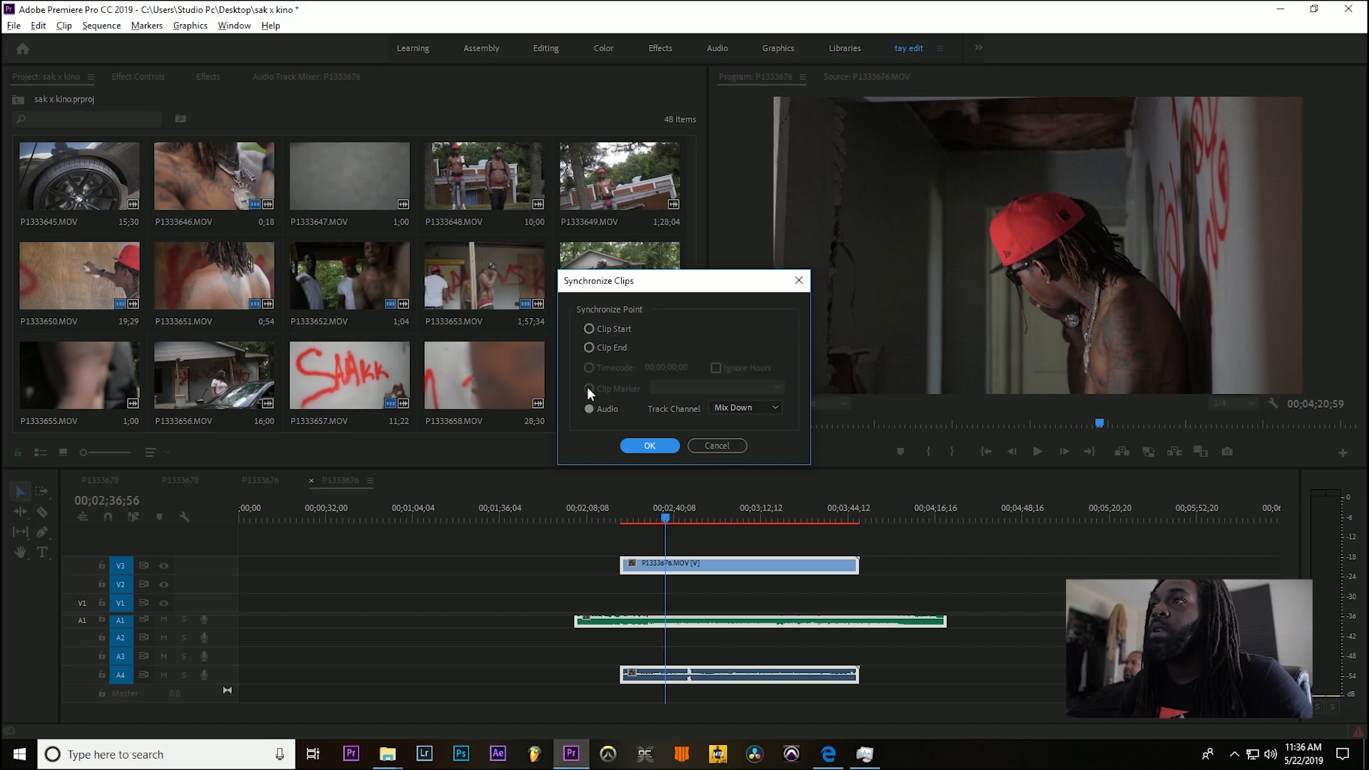
pyautogui.click(593, 409)
pyautogui.click(739, 406)
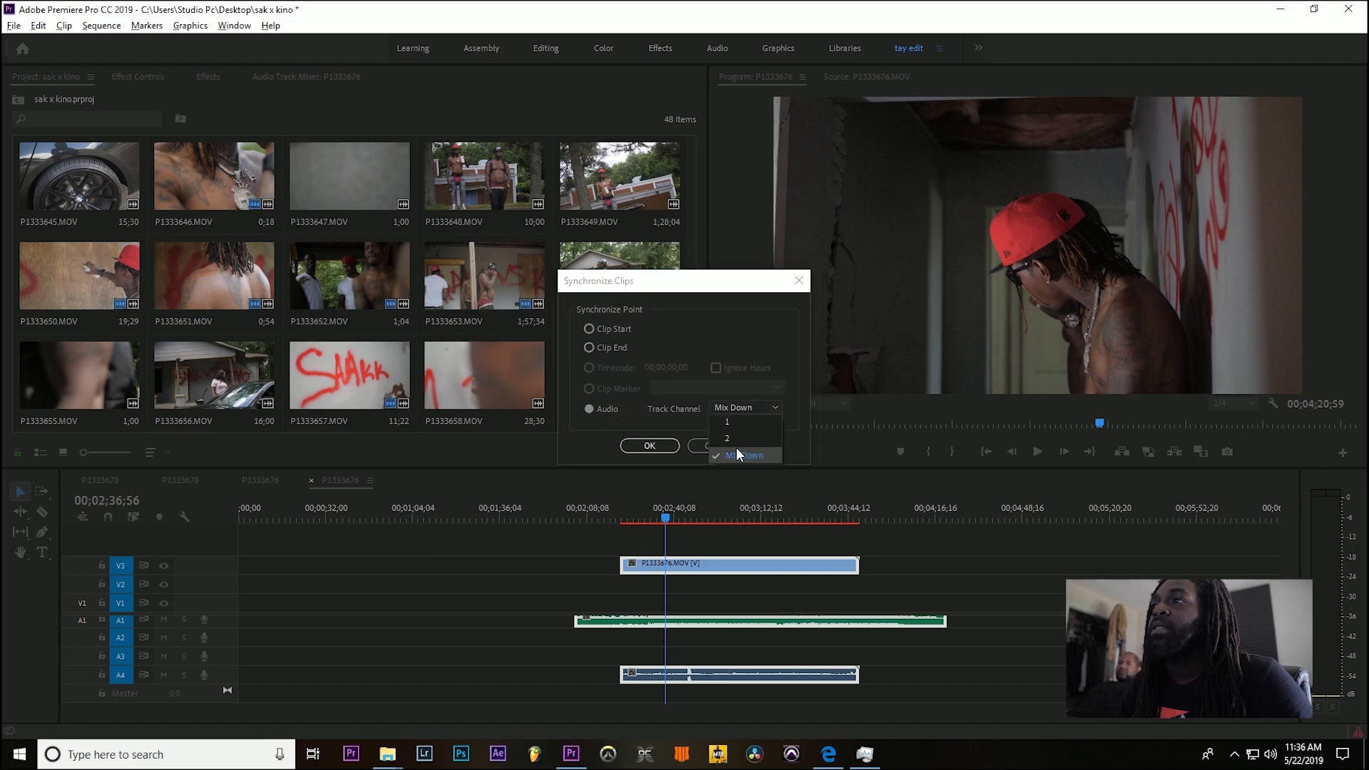
pyautogui.click(577, 427)
pyautogui.click(649, 445)
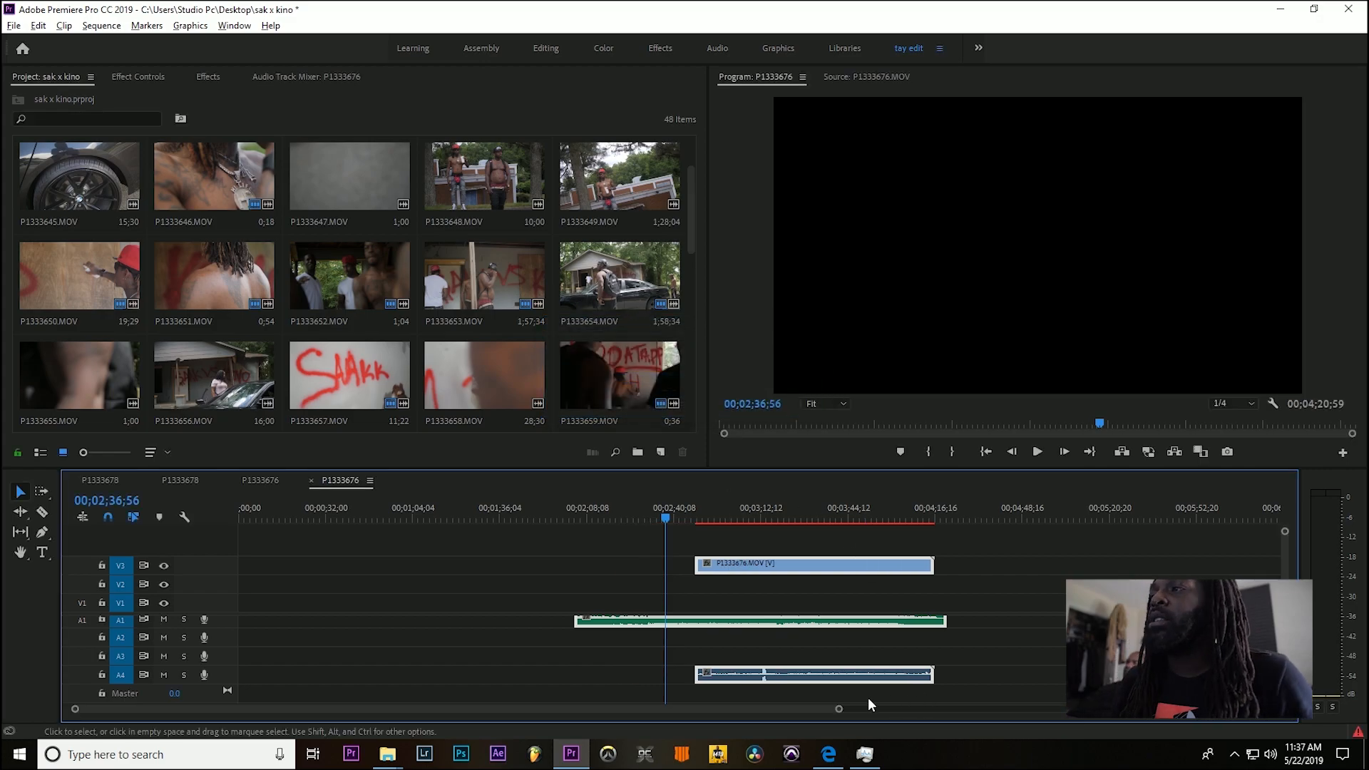
# Step: Play the synchronized section from about 00;03;08 and show the video full screen
pyautogui.click(807, 583)
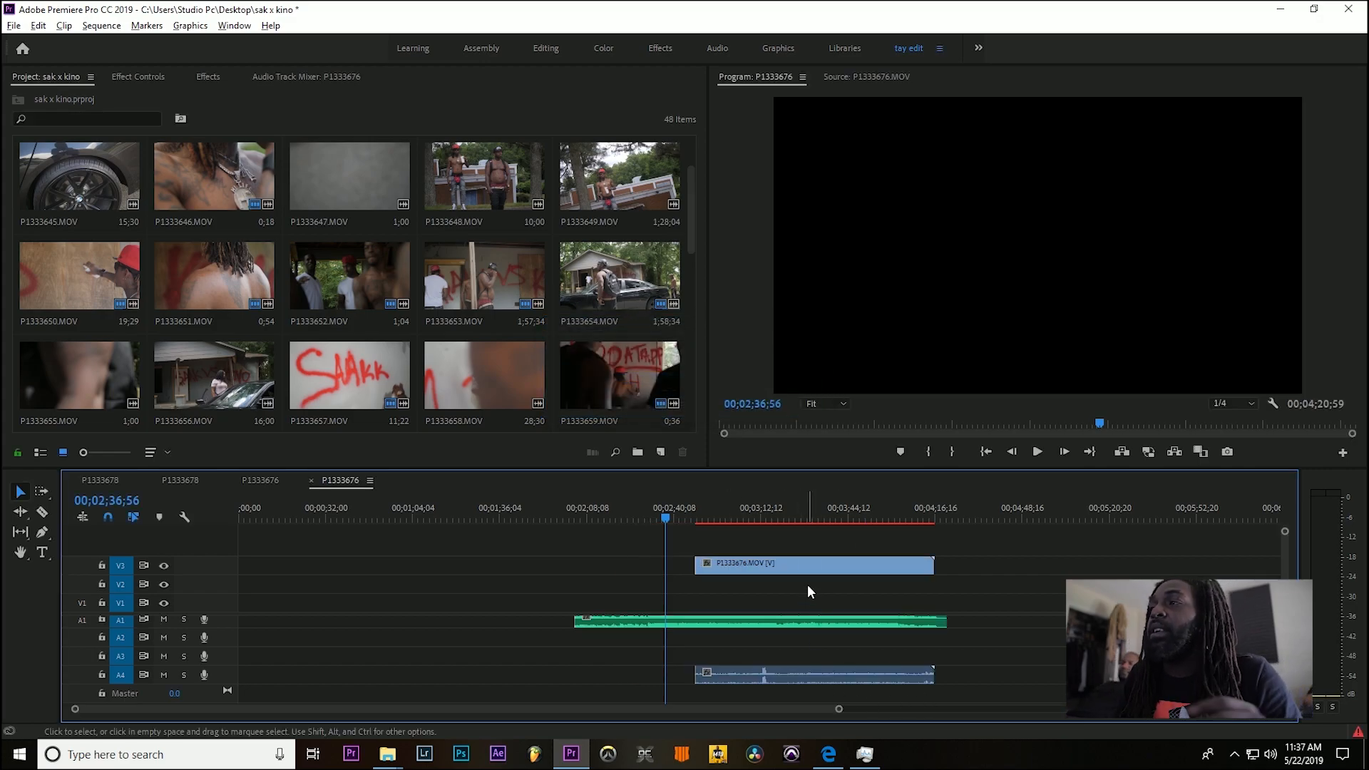
pyautogui.click(747, 508)
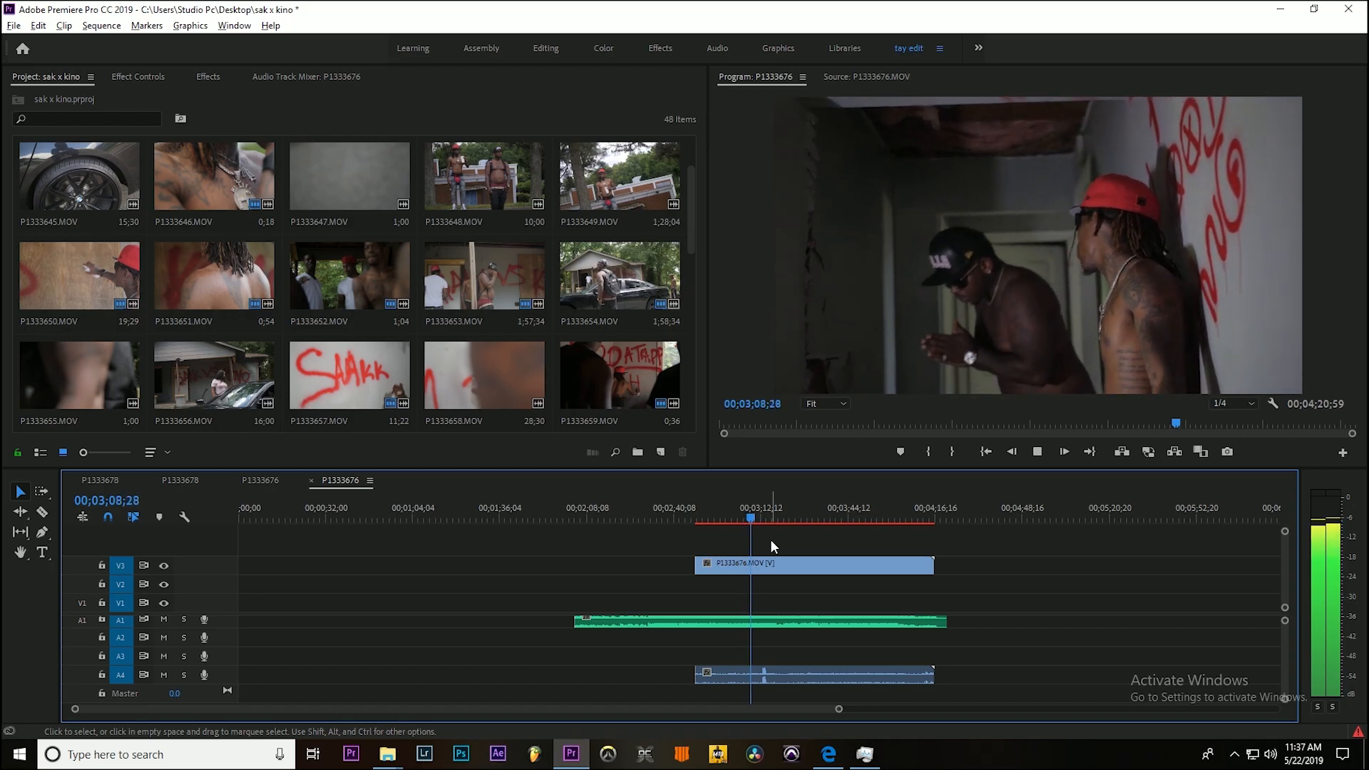
pyautogui.hotkey('ctrl', '`')
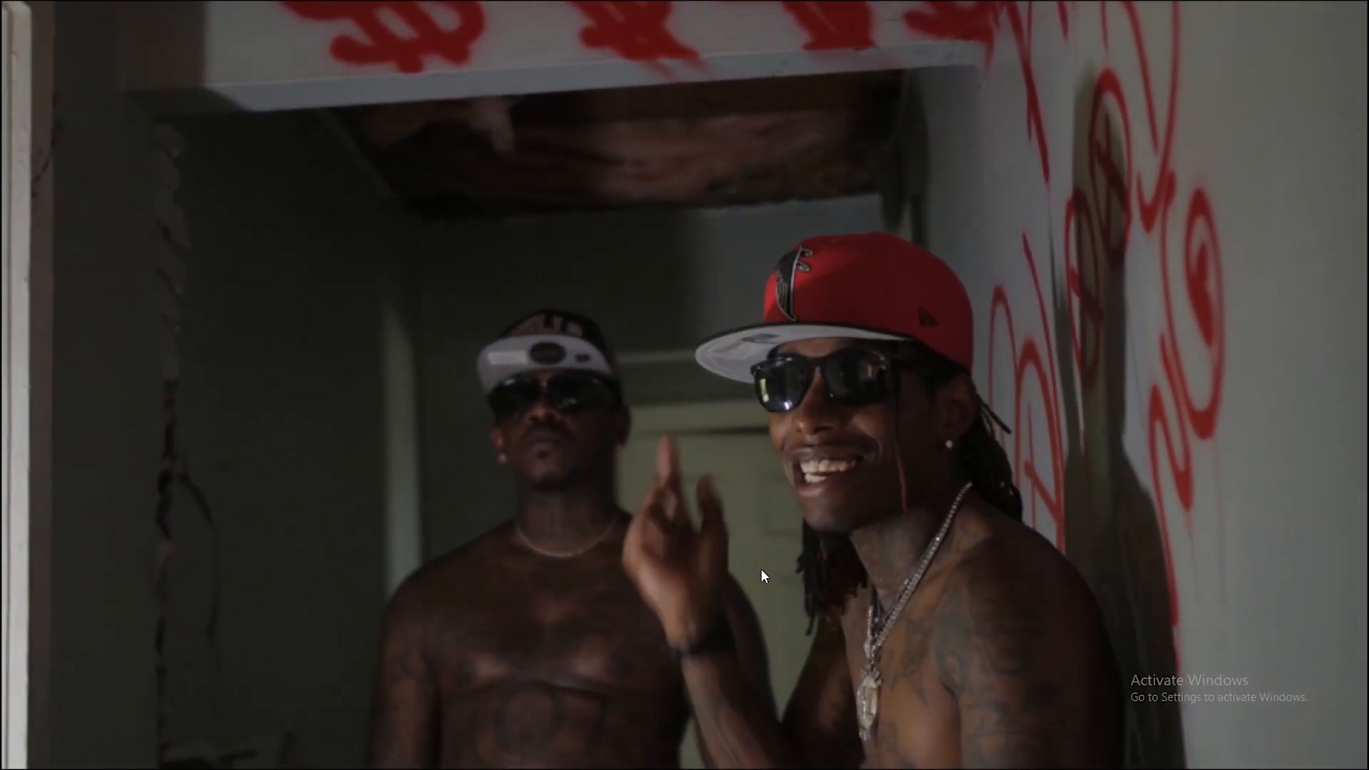
# Step: Stop playback at 00;03;17;08, inspect the paused frame full screen, and return to the editing workspace
pyautogui.press('Escape')
pyautogui.press('space')
pyautogui.hotkey('ctrl', '`')
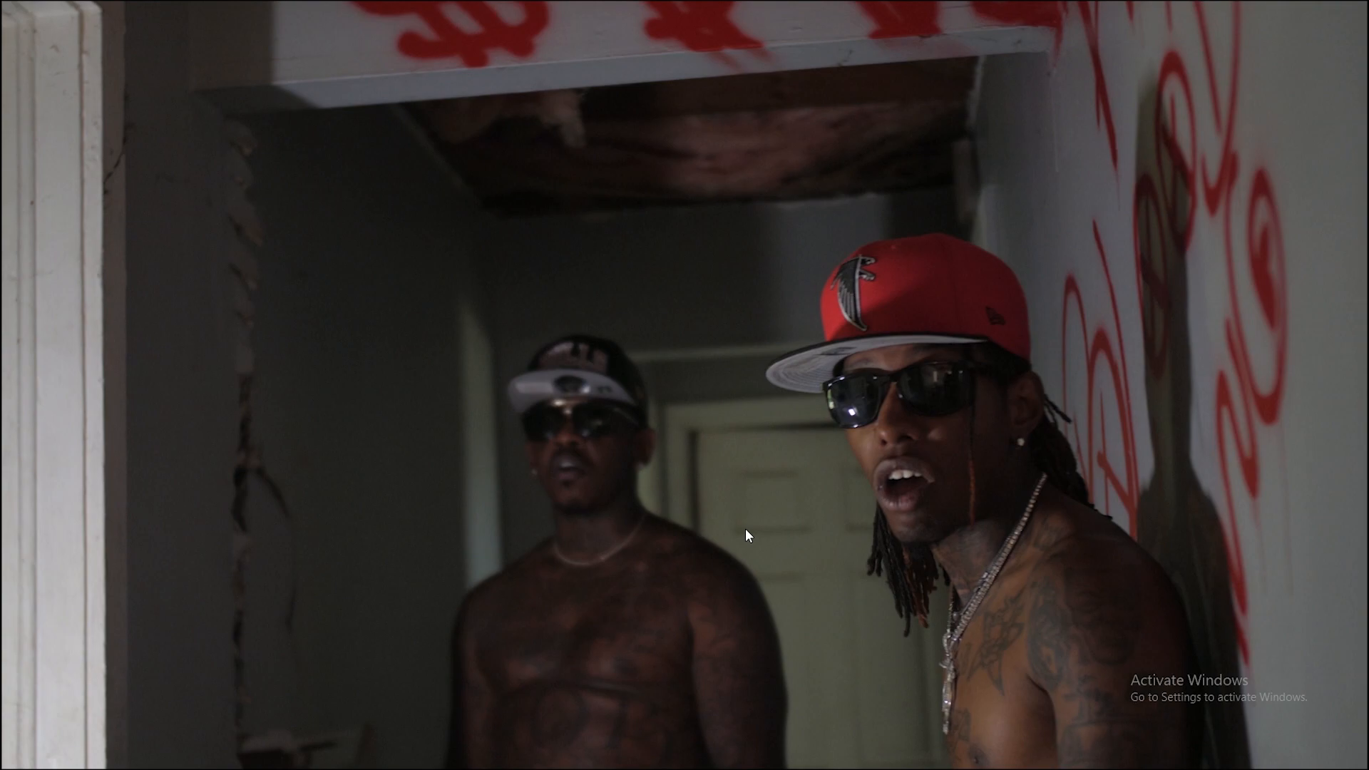
pyautogui.hotkey('ctrl', '`')
pyautogui.hotkey('ctrl', '`')
pyautogui.hotkey('ctrl', '`')
pyautogui.hotkey('ctrl', '`')
pyautogui.press('Escape')
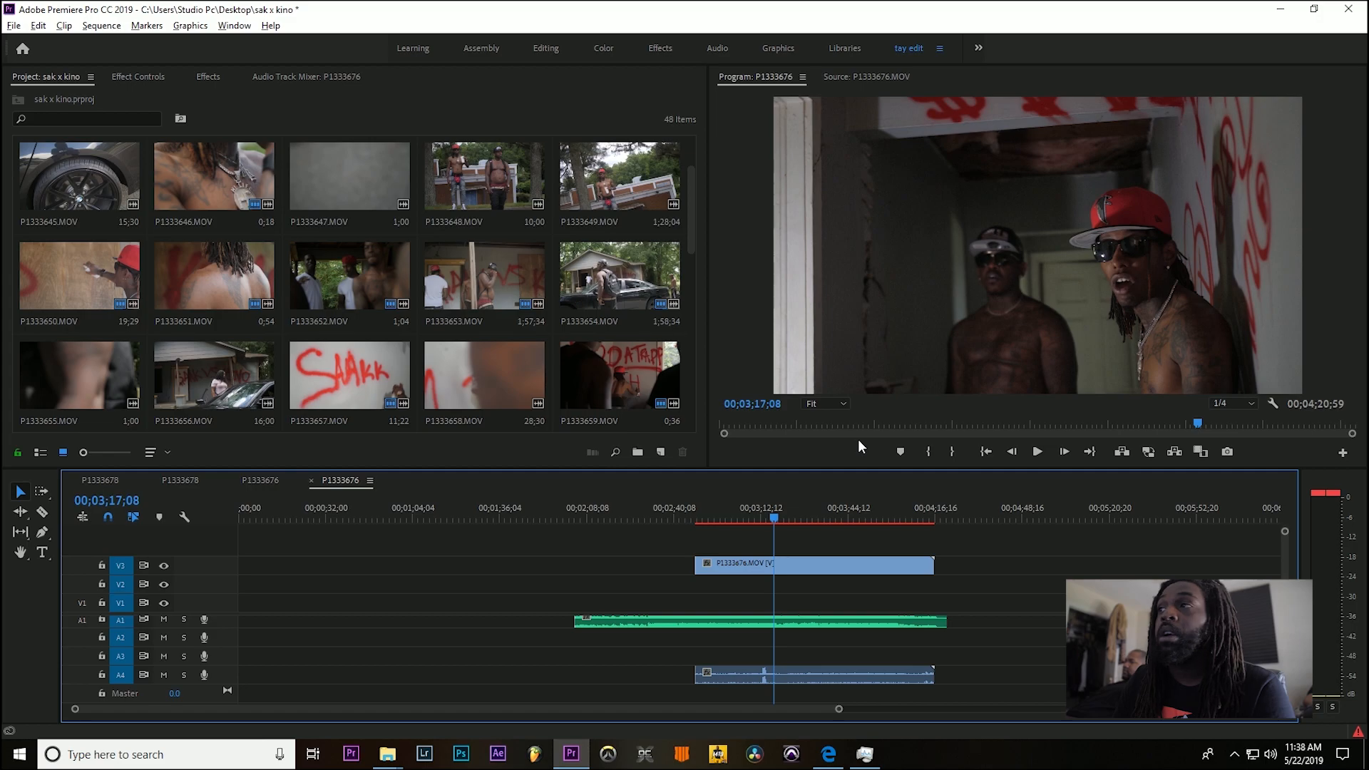
# Step: Move the playhead to 00;03;29;16 and view that frame full screen
pyautogui.click(869, 424)
pyautogui.moveTo(575, 509); pyautogui.dragTo(810, 502)
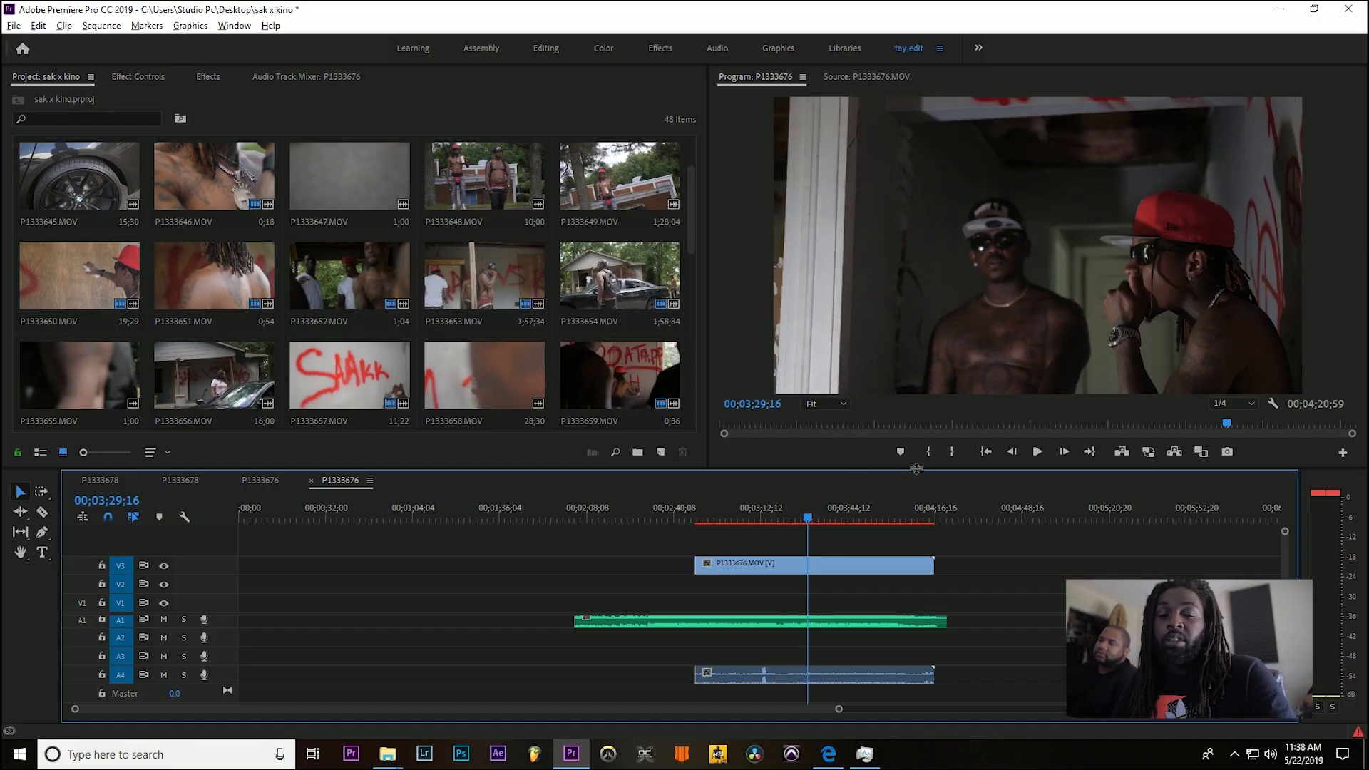
pyautogui.hotkey('ctrl', '`')
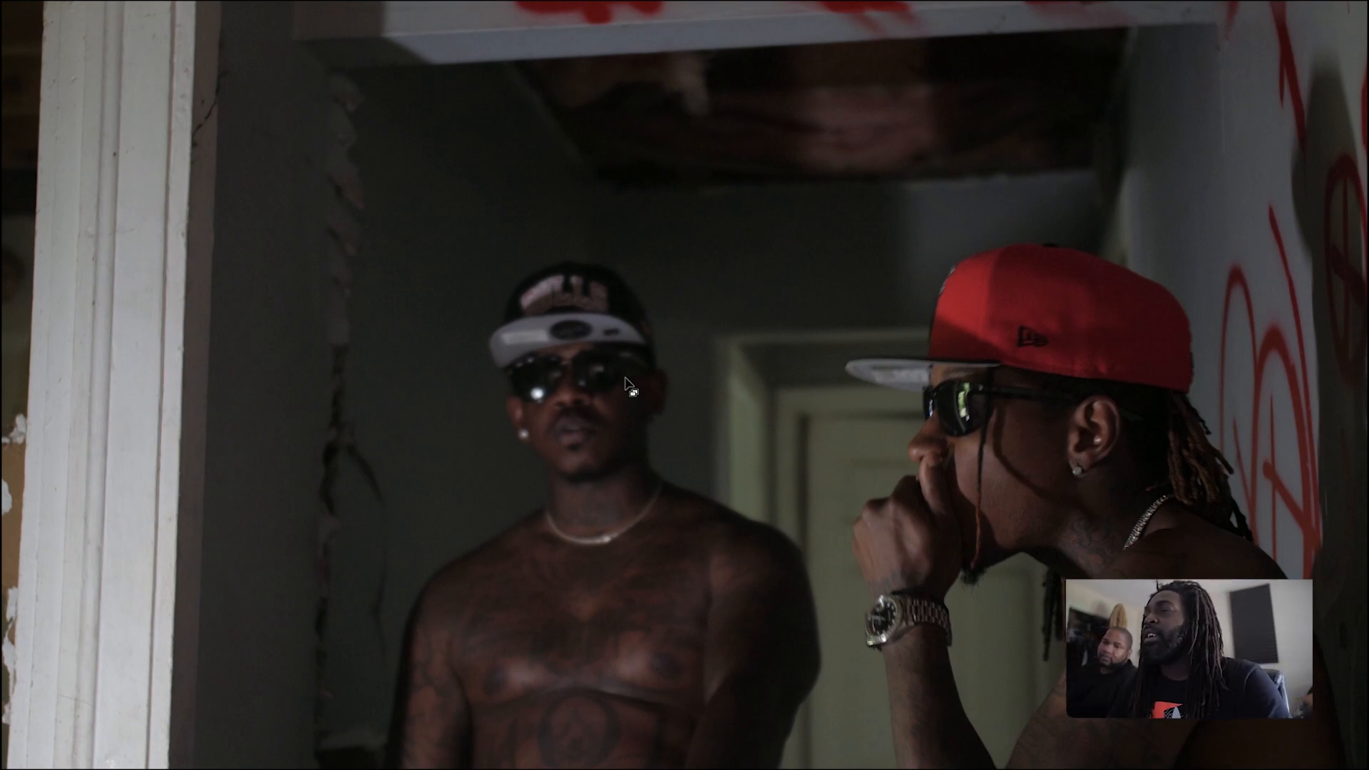
pyautogui.hotkey('ctrl', '`')
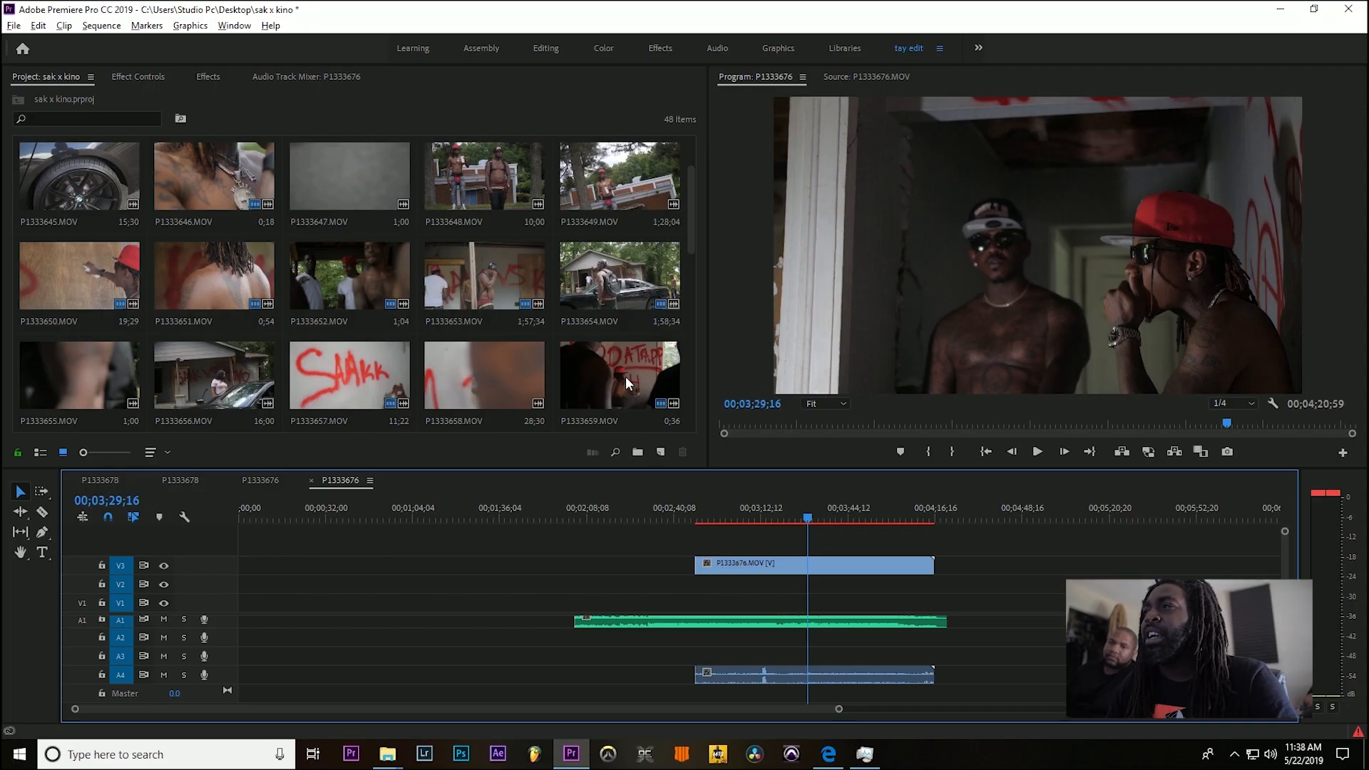
# Step: Check the image size in the properties of the P1333676.MOV clip on V3, and close the properties window
pyautogui.rightClick(817, 564)
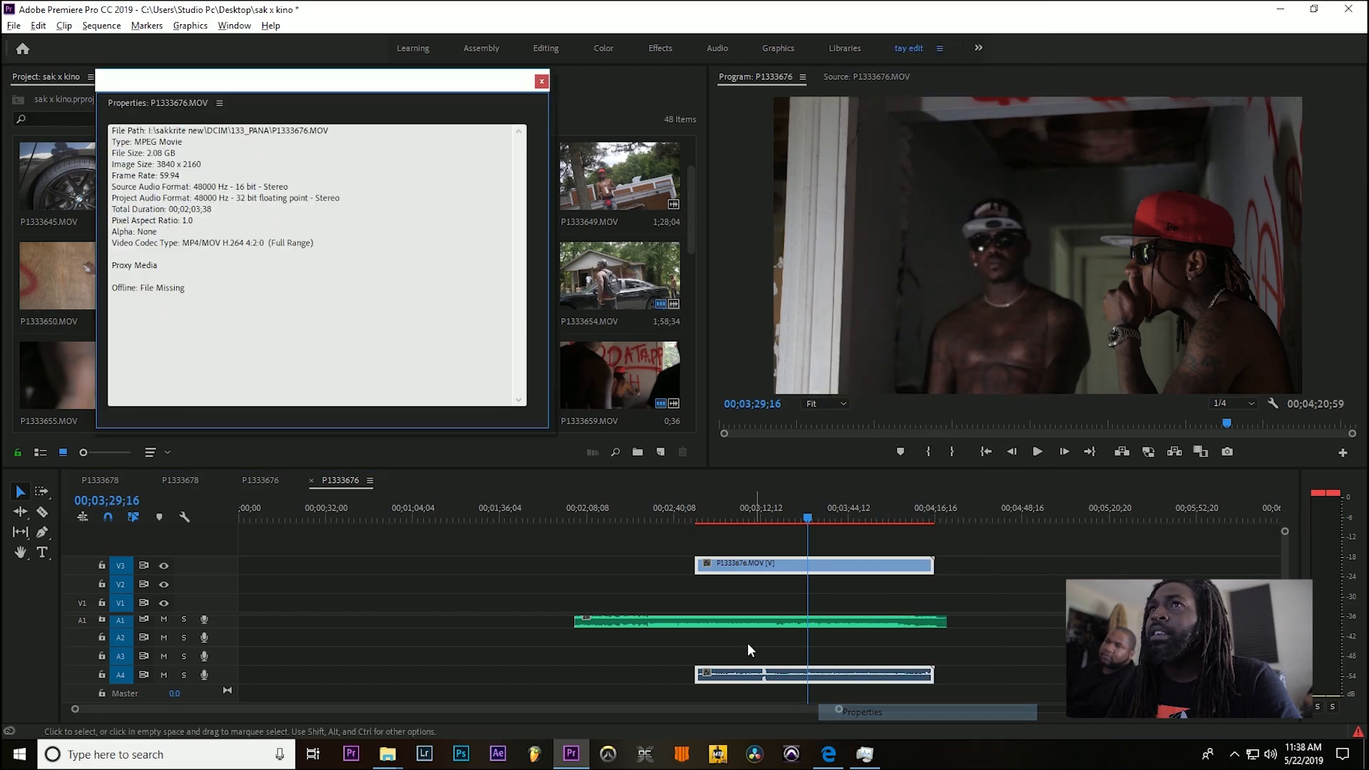
pyautogui.click(819, 711)
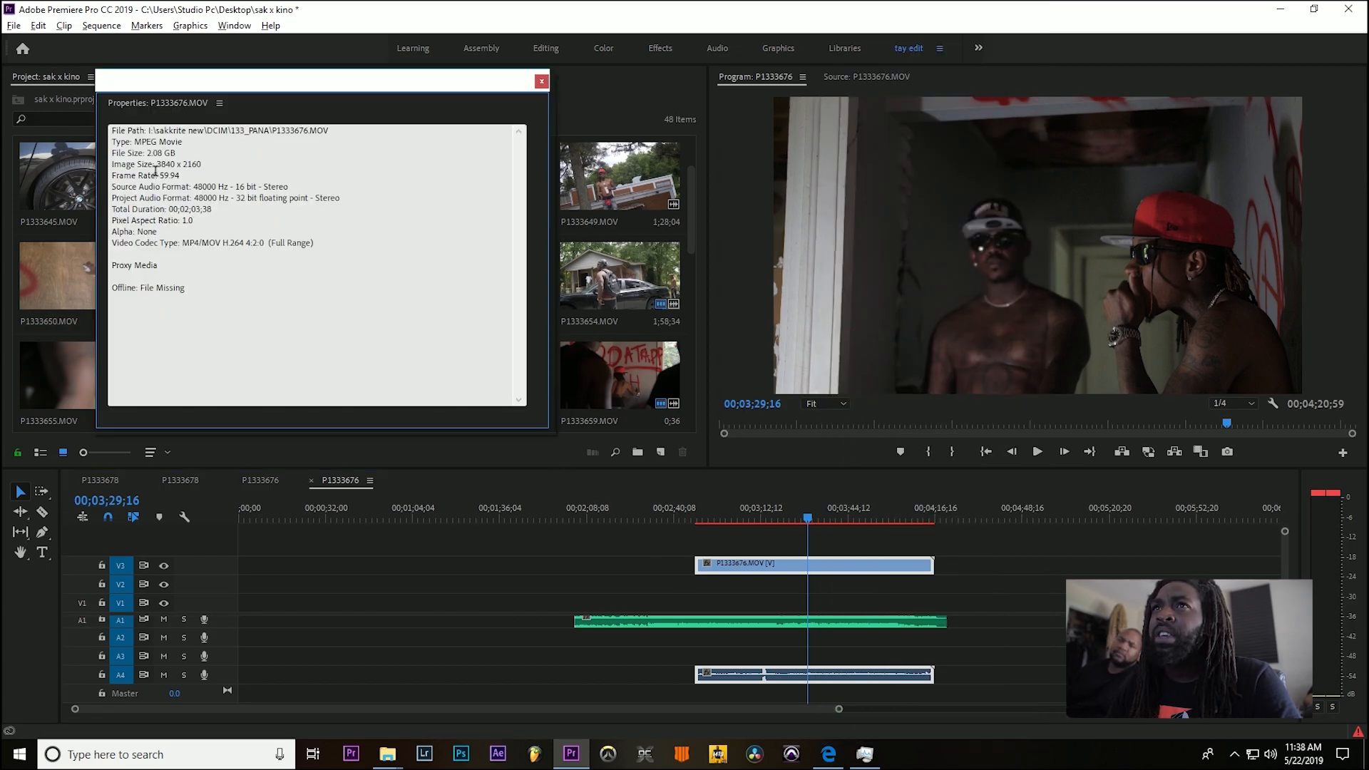
pyautogui.click(541, 83)
# Step: Set the sequence's vertical frame size to 1716 and accept deleting all its preview files
pyautogui.click(1066, 170)
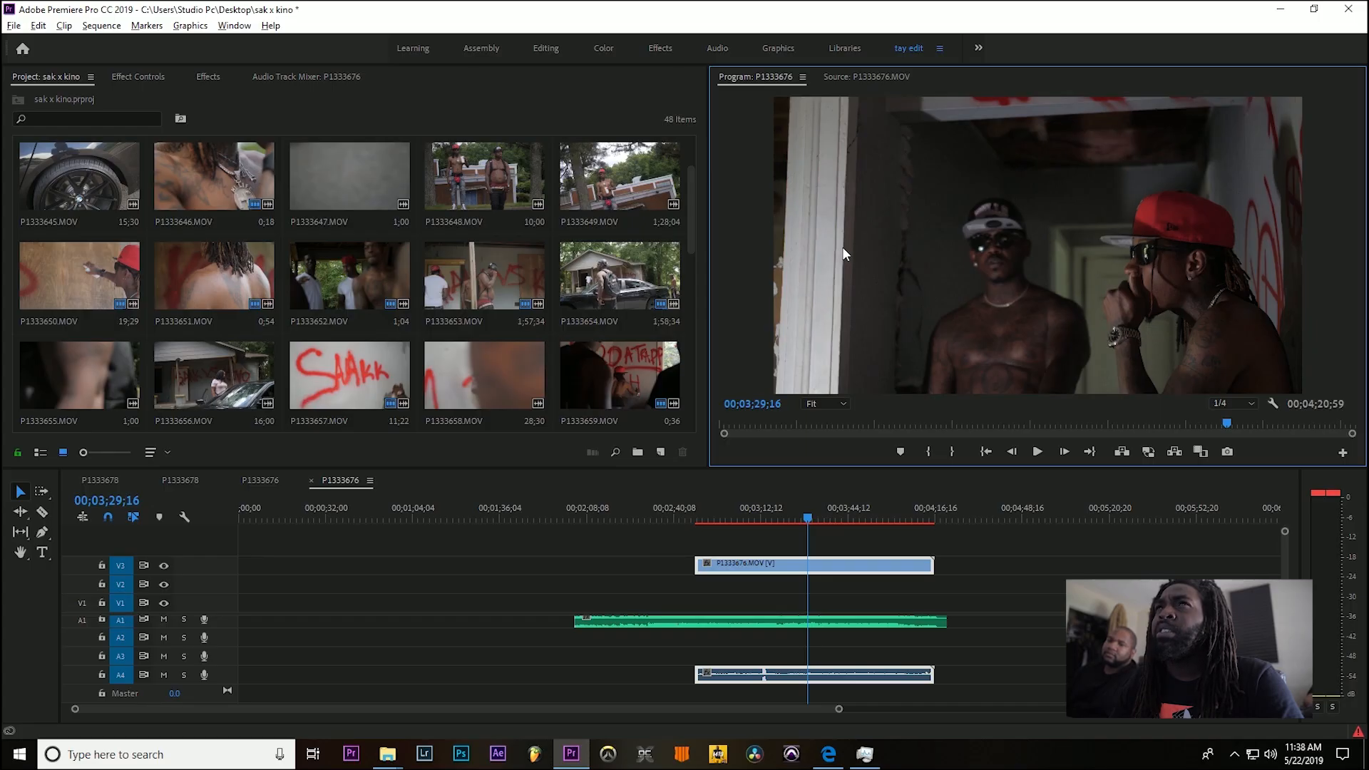
pyautogui.click(103, 26)
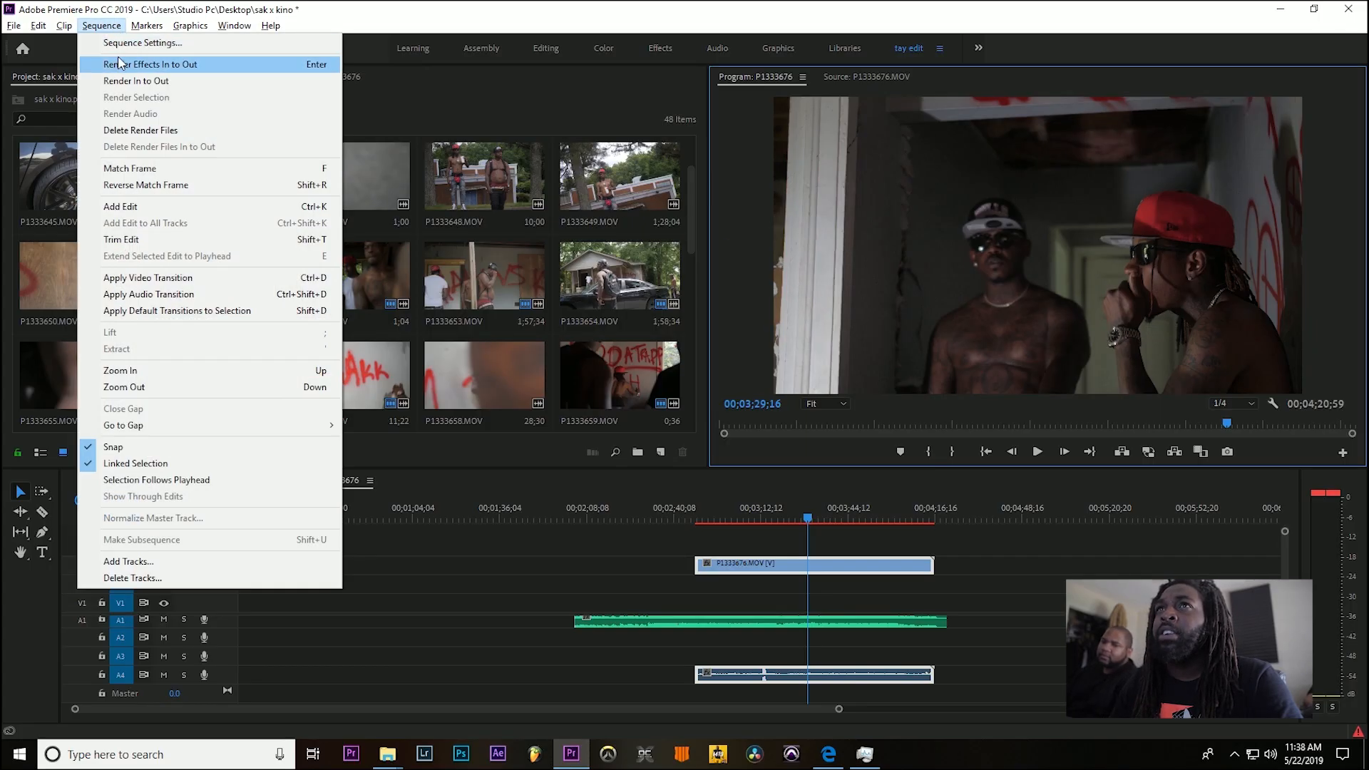
pyautogui.click(134, 43)
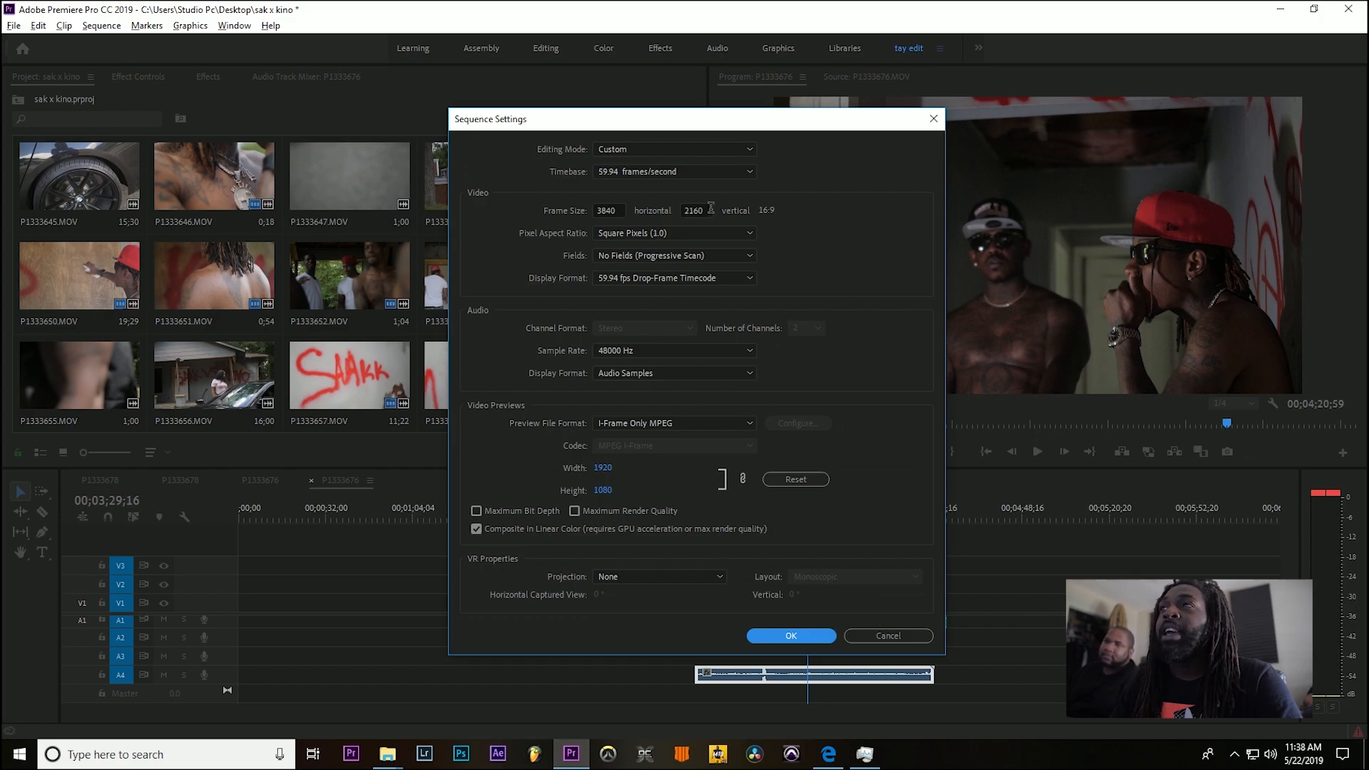
pyautogui.click(711, 208)
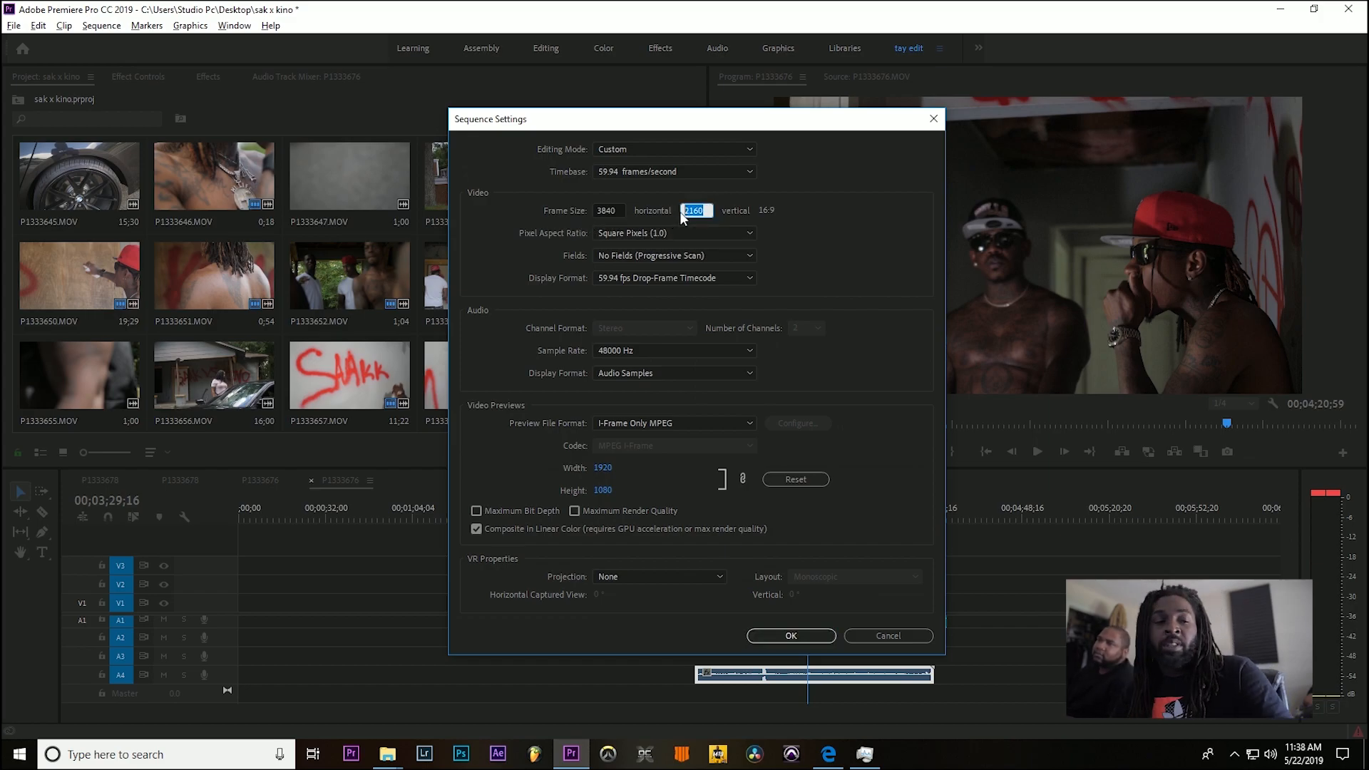
pyautogui.write('1')
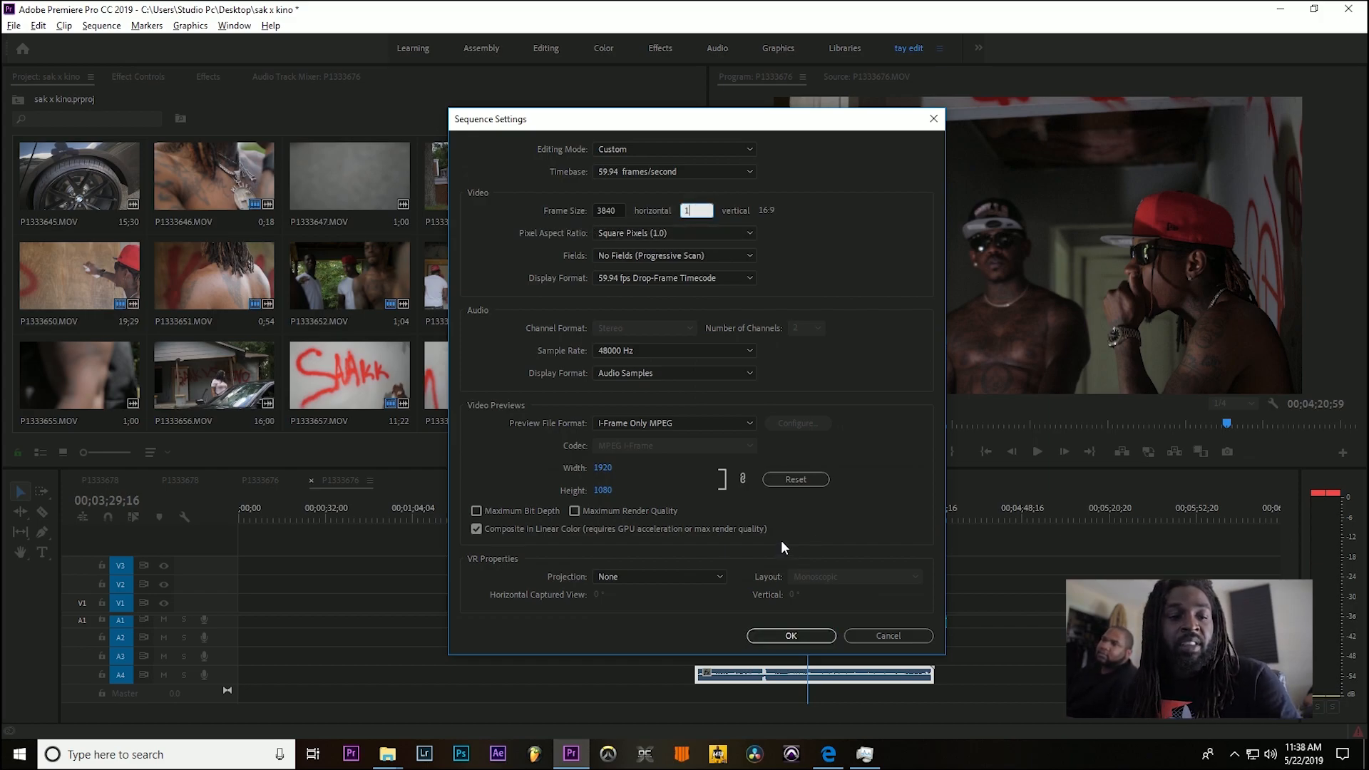
pyautogui.write('716')
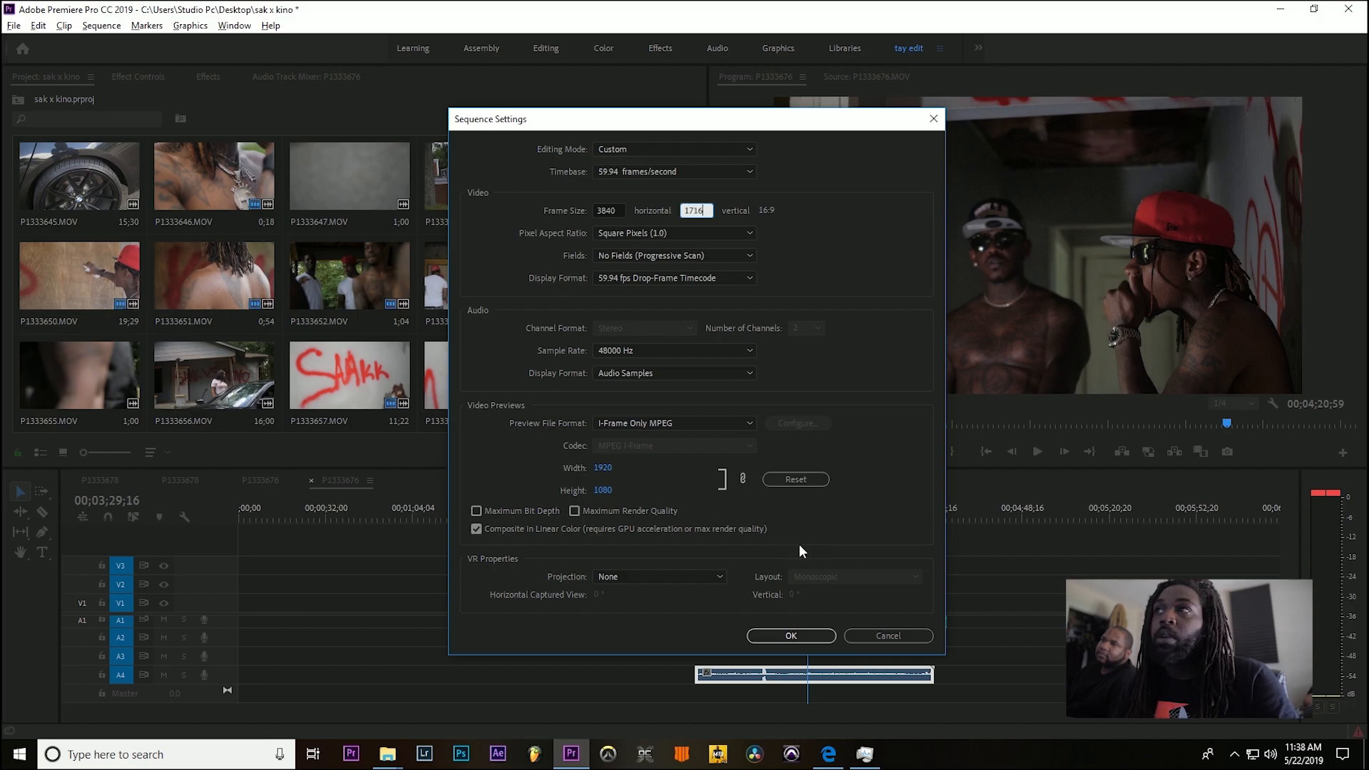
pyautogui.click(790, 634)
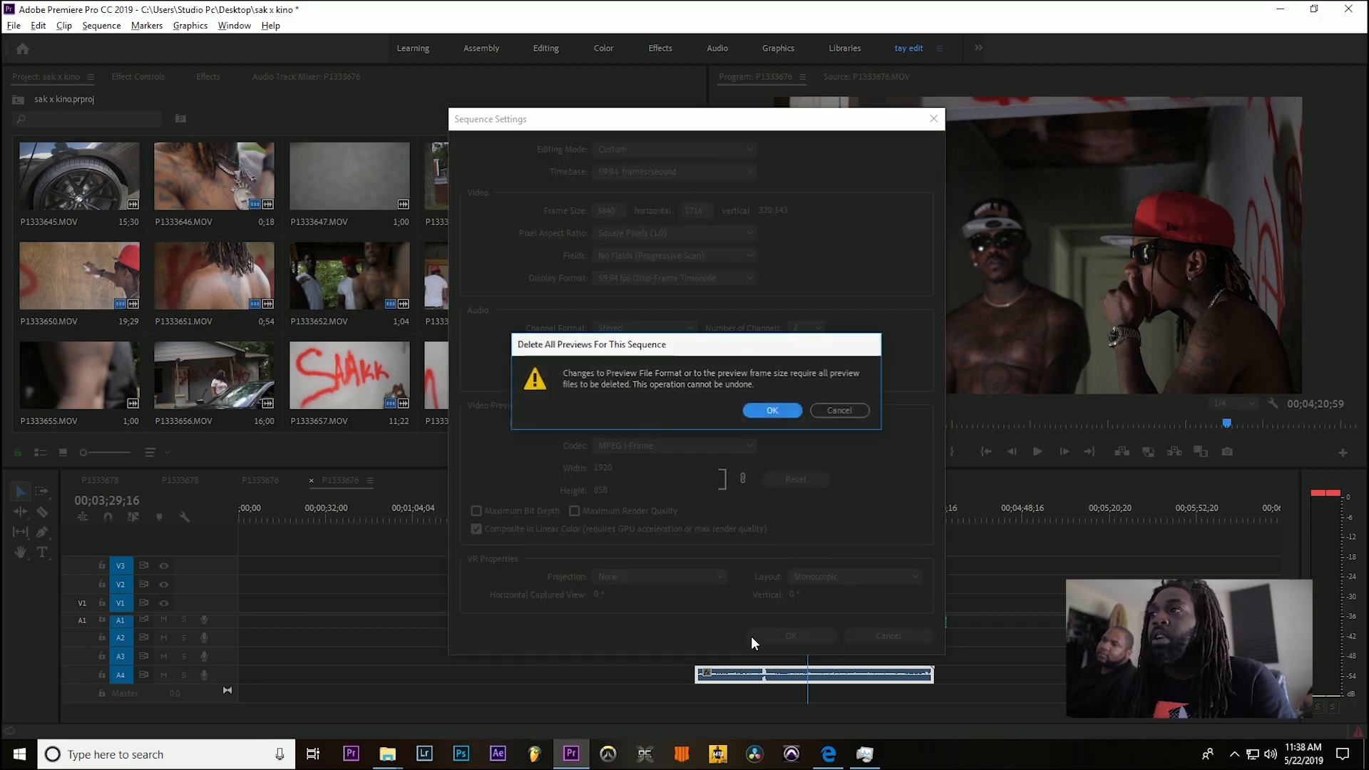
pyautogui.click(775, 405)
# Step: Inspect the widescreen framing full screen at 00;03;03;08, and move the playhead to 00;03;09;11
pyautogui.click(736, 498)
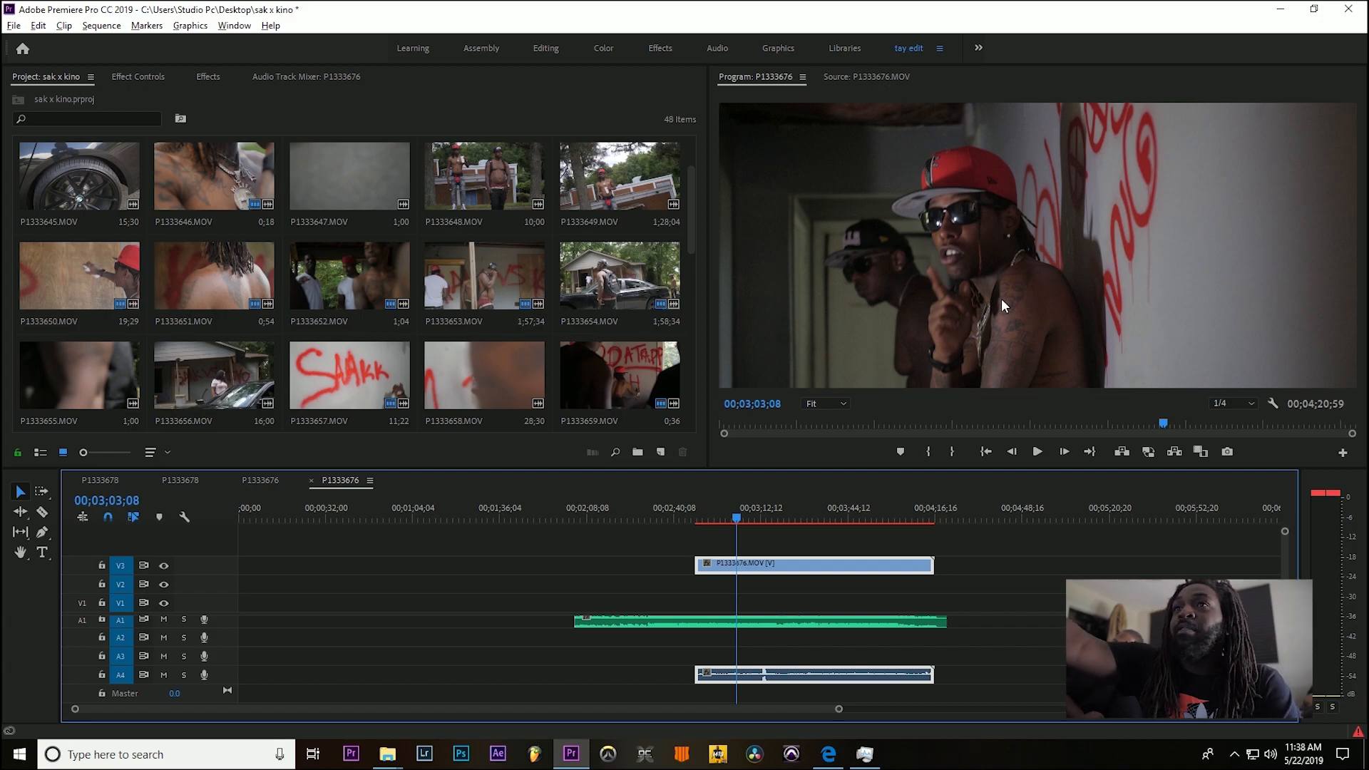
pyautogui.hotkey('ctrl', '`')
pyautogui.hotkey('ctrl', '`')
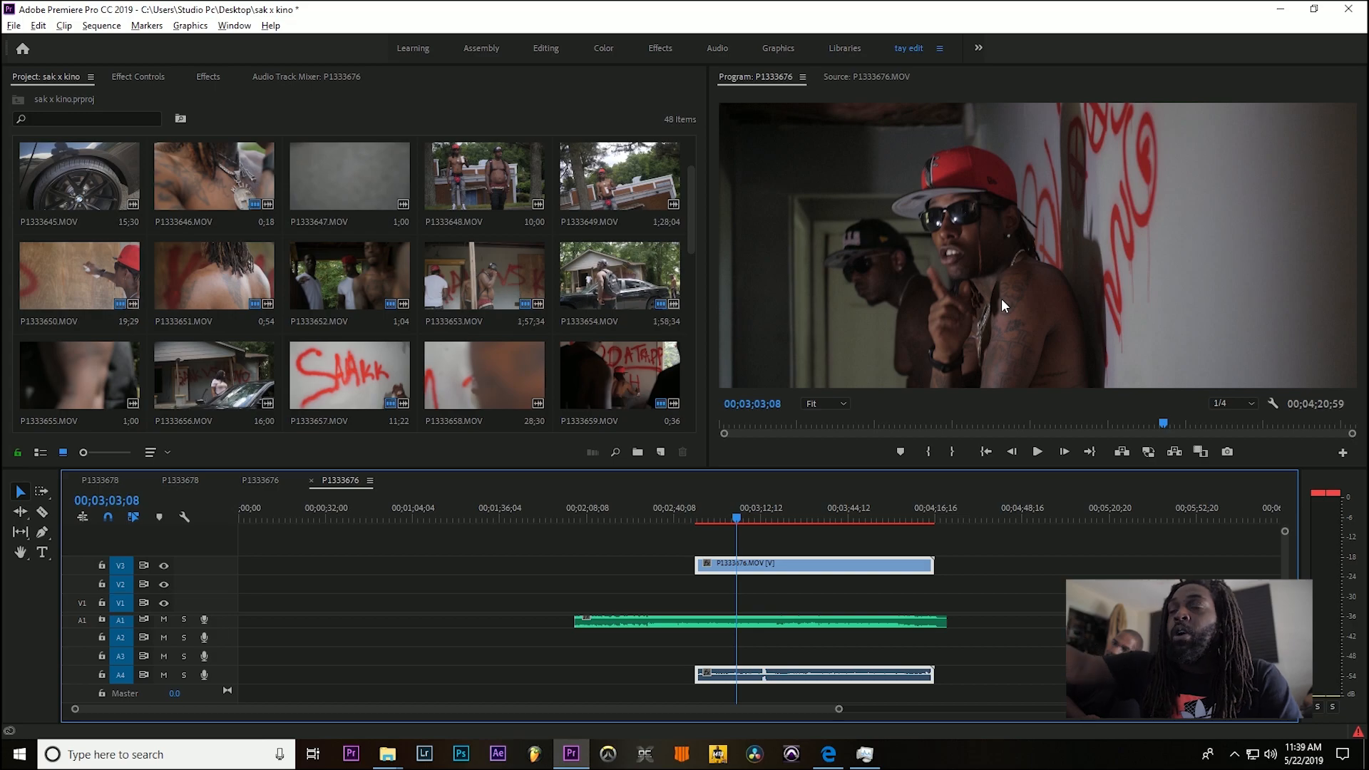
pyautogui.hotkey('ctrl', '`')
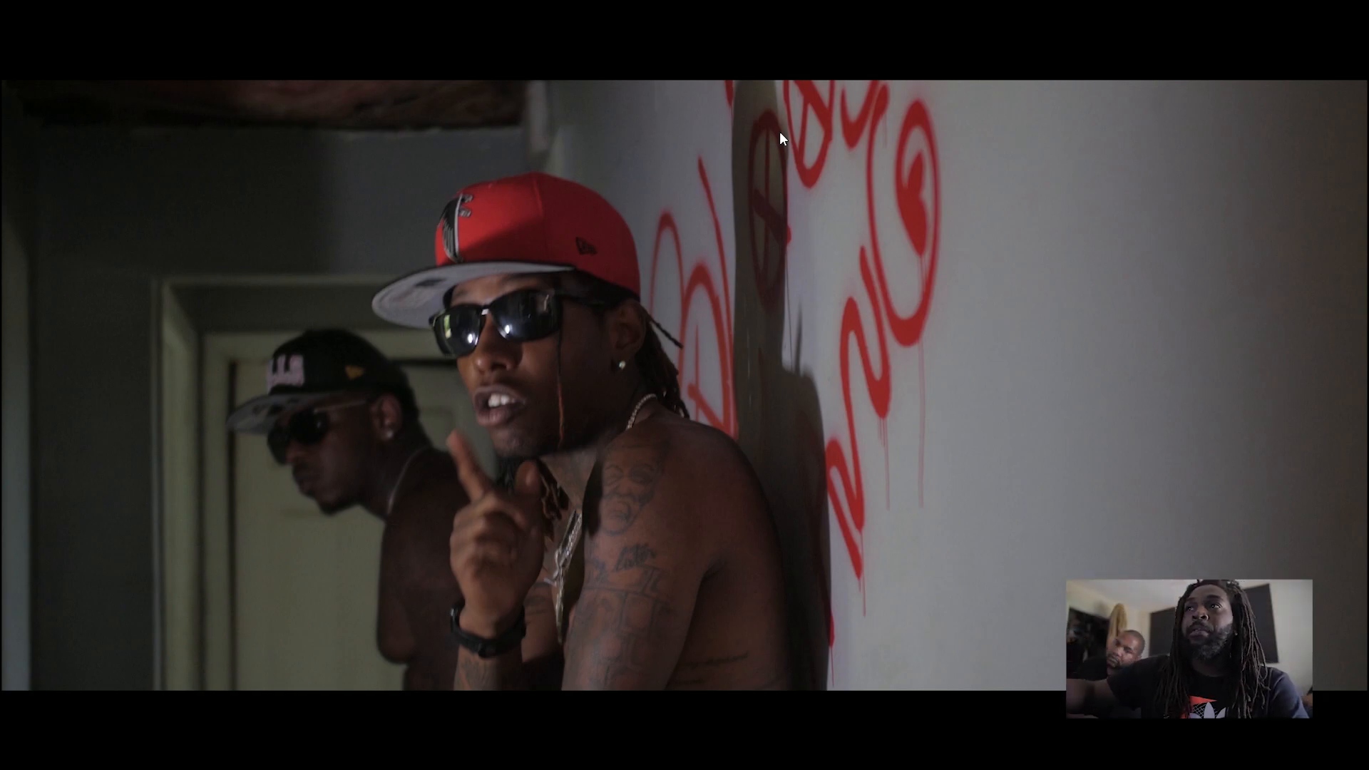
pyautogui.hotkey('ctrl', '`')
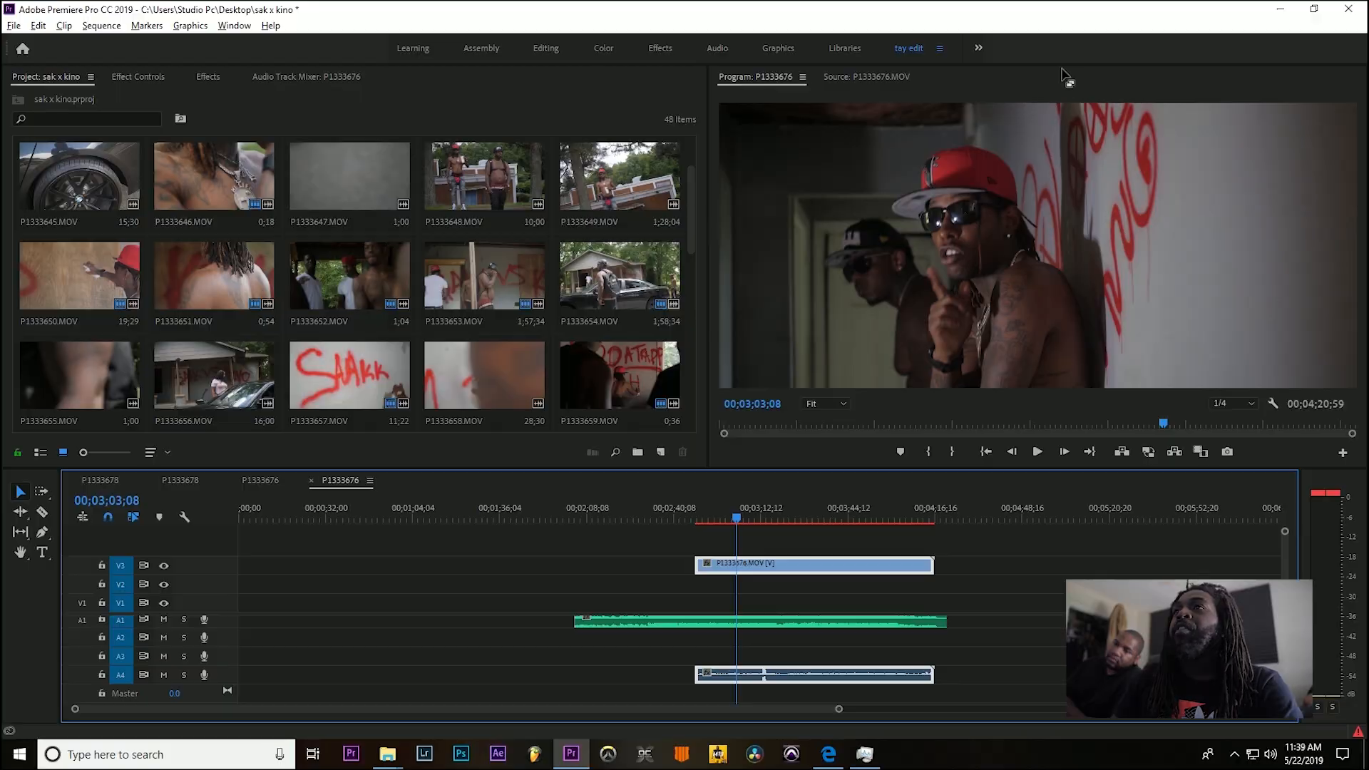
pyautogui.hotkey('ctrl', '`')
pyautogui.hotkey('ctrl', '`')
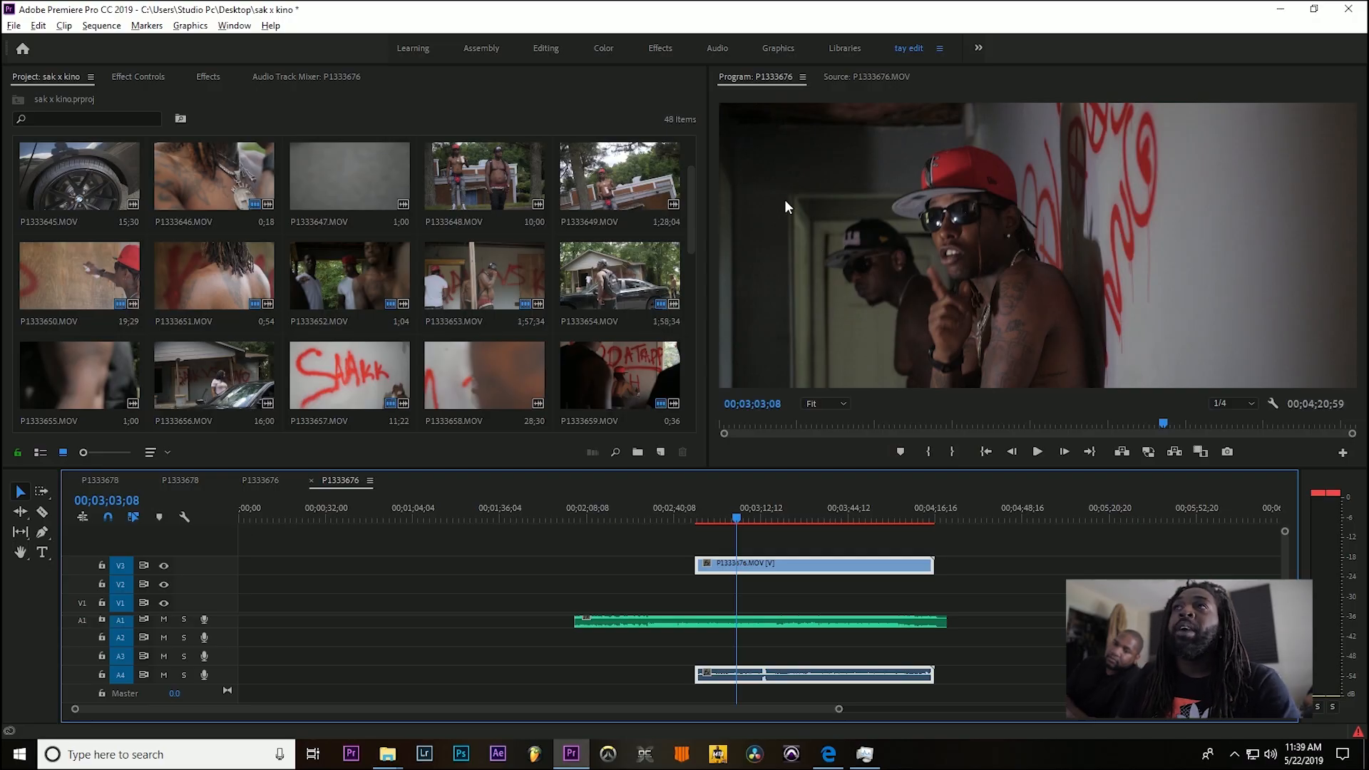
pyautogui.hotkey('ctrl', '`')
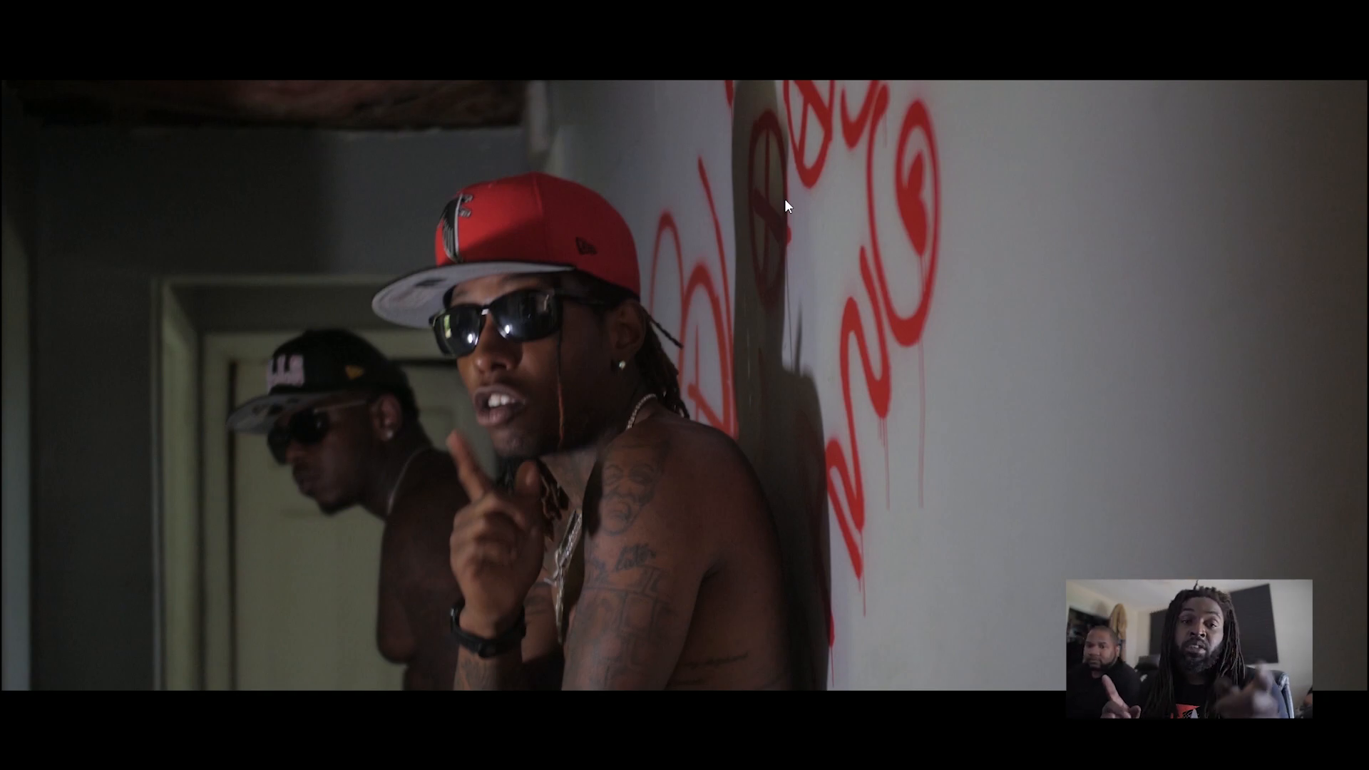
pyautogui.press('Escape')
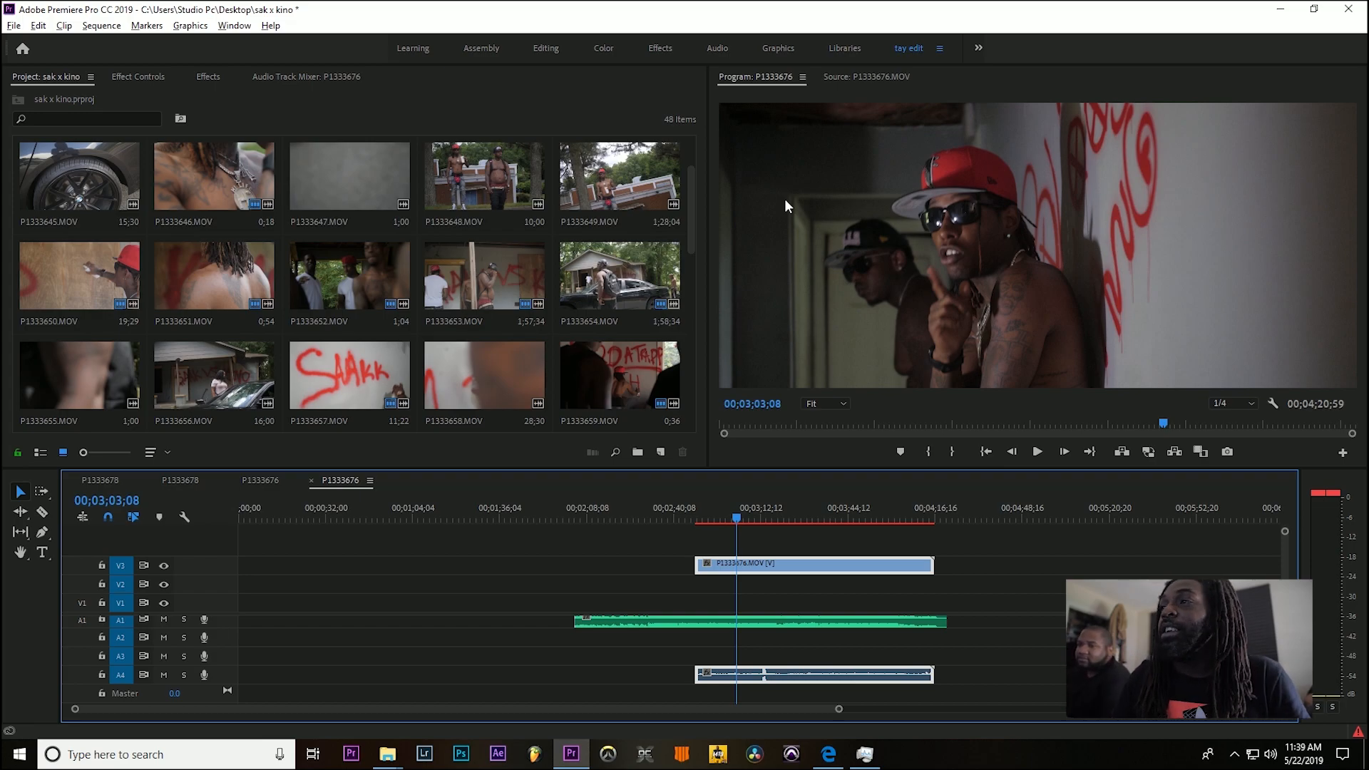
pyautogui.moveTo(737, 511); pyautogui.dragTo(754, 506)
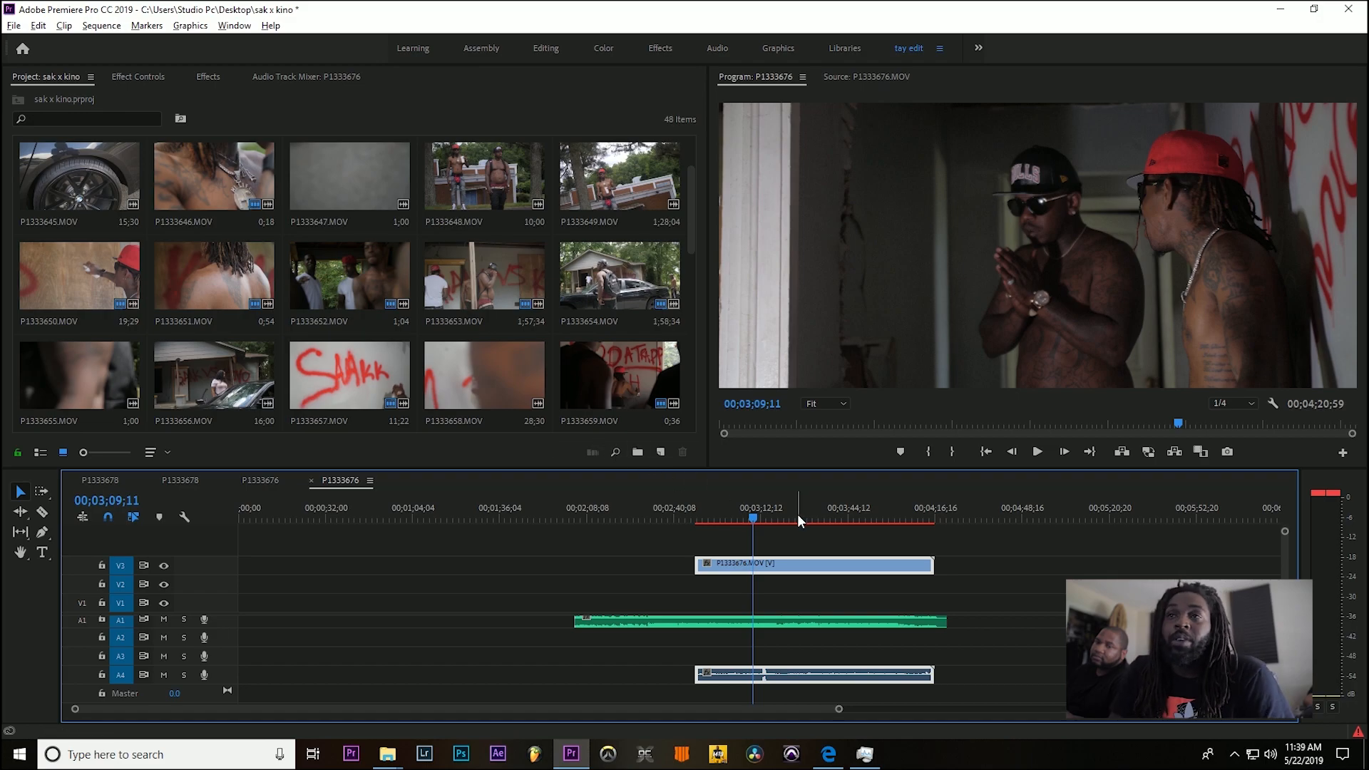
# Step: Review the frame size in the sequence settings, highlight the vertical value 1716, and close the settings
pyautogui.click(101, 25)
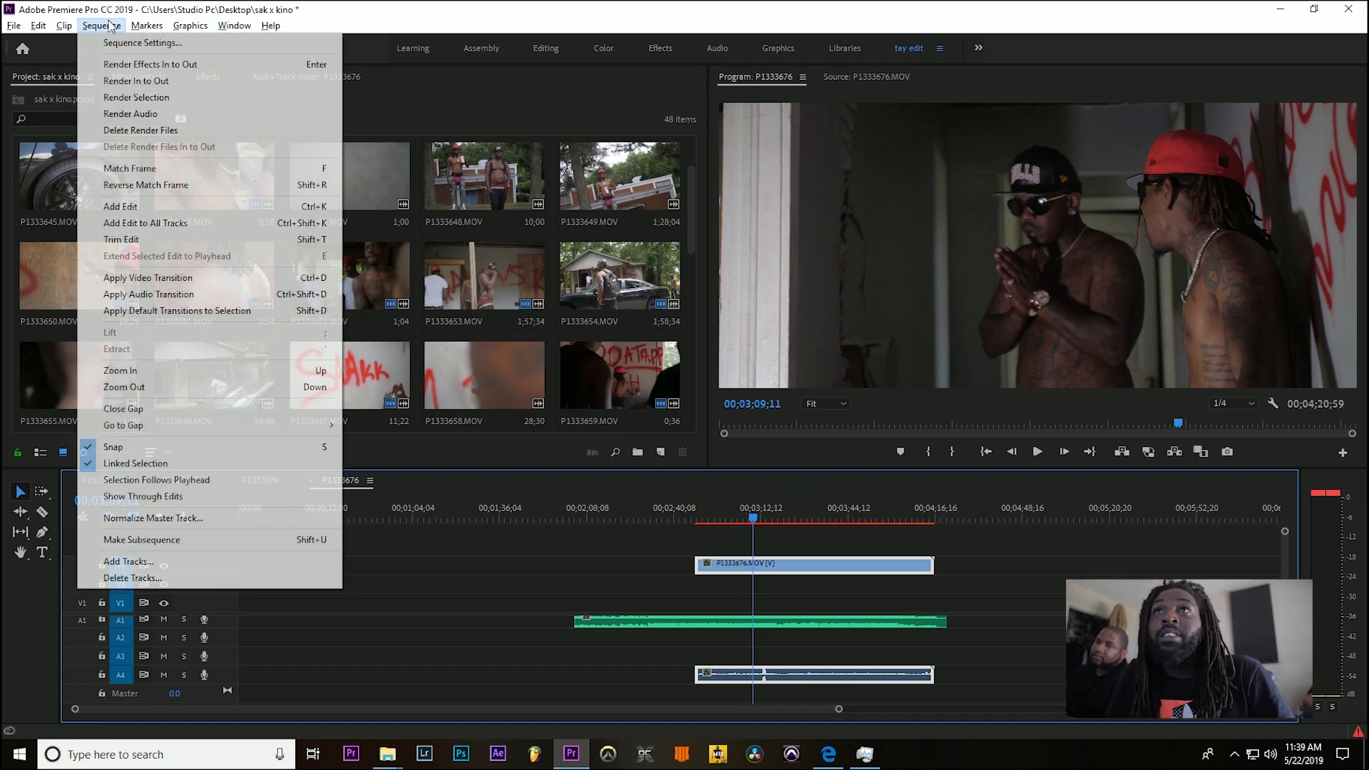
pyautogui.click(127, 45)
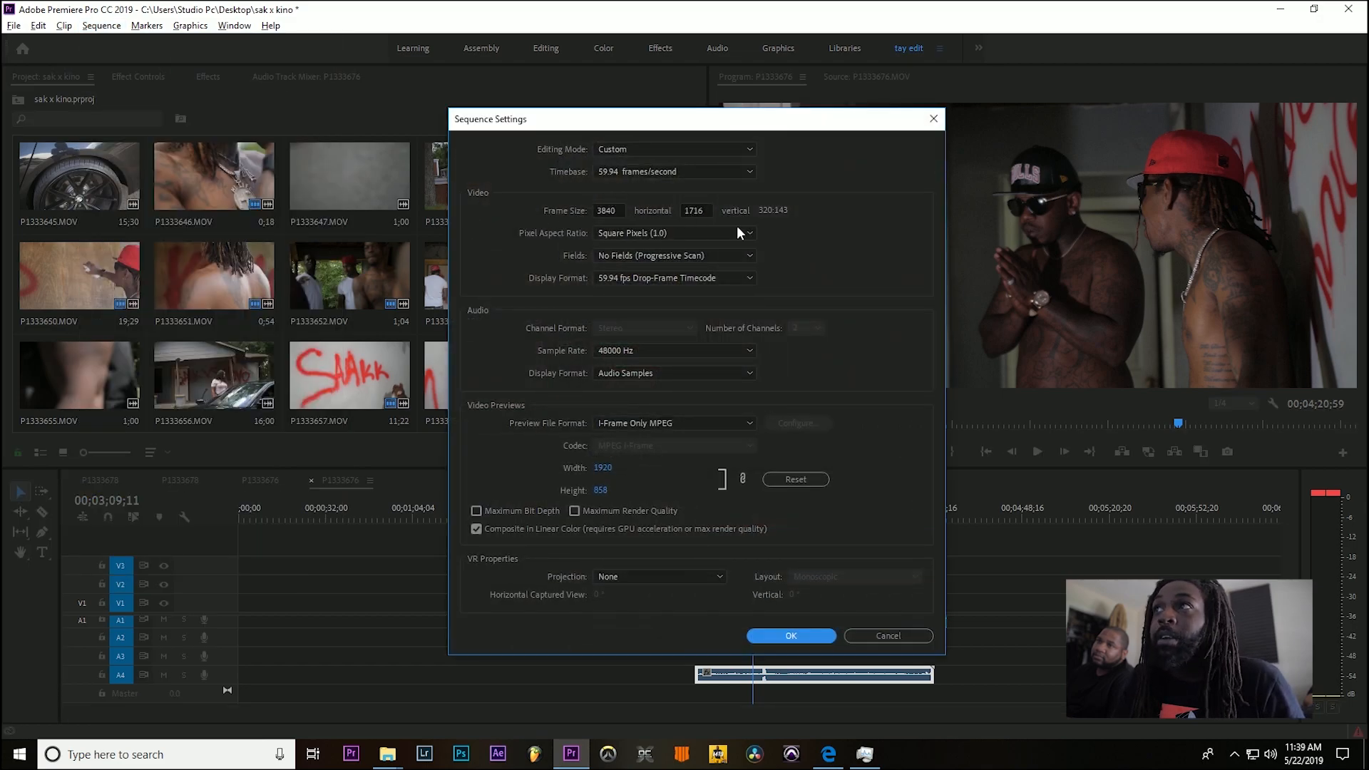
pyautogui.click(710, 209)
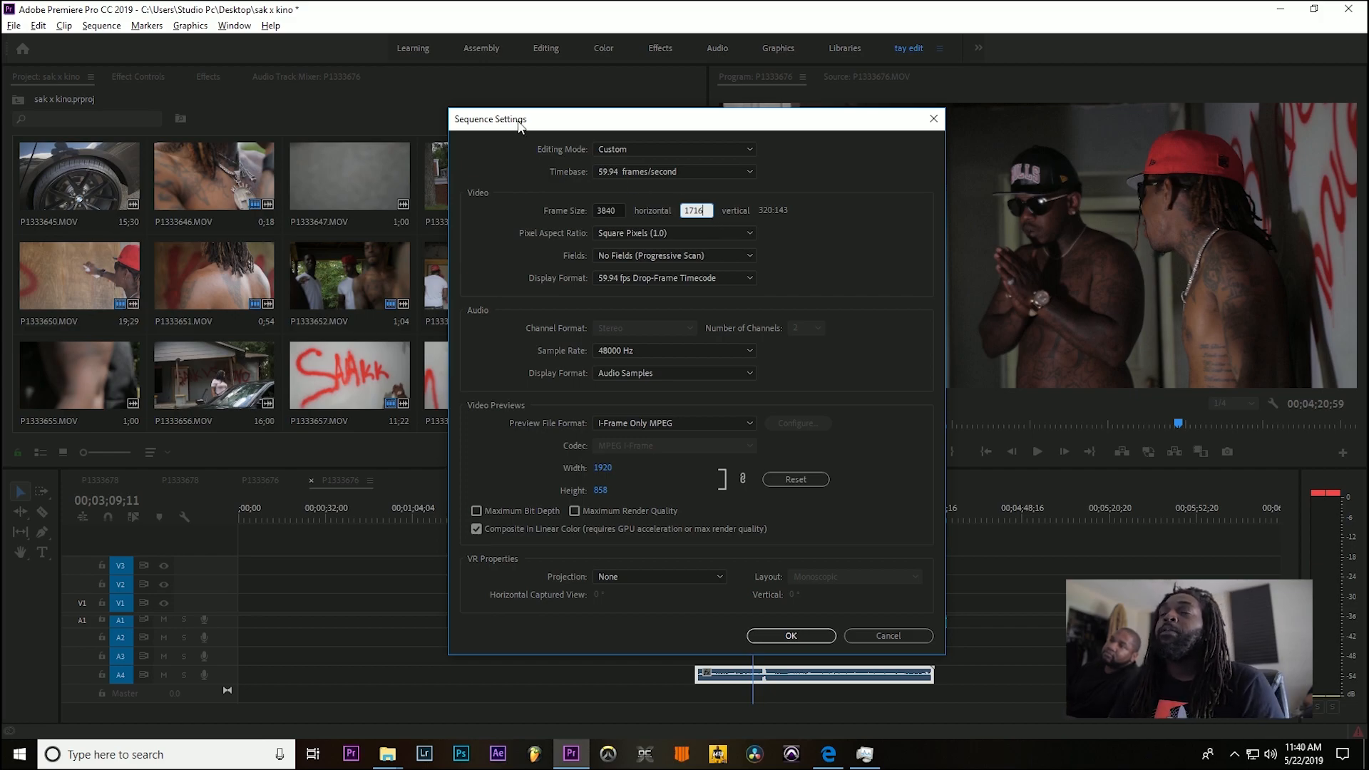
pyautogui.moveTo(707, 211); pyautogui.dragTo(662, 205)
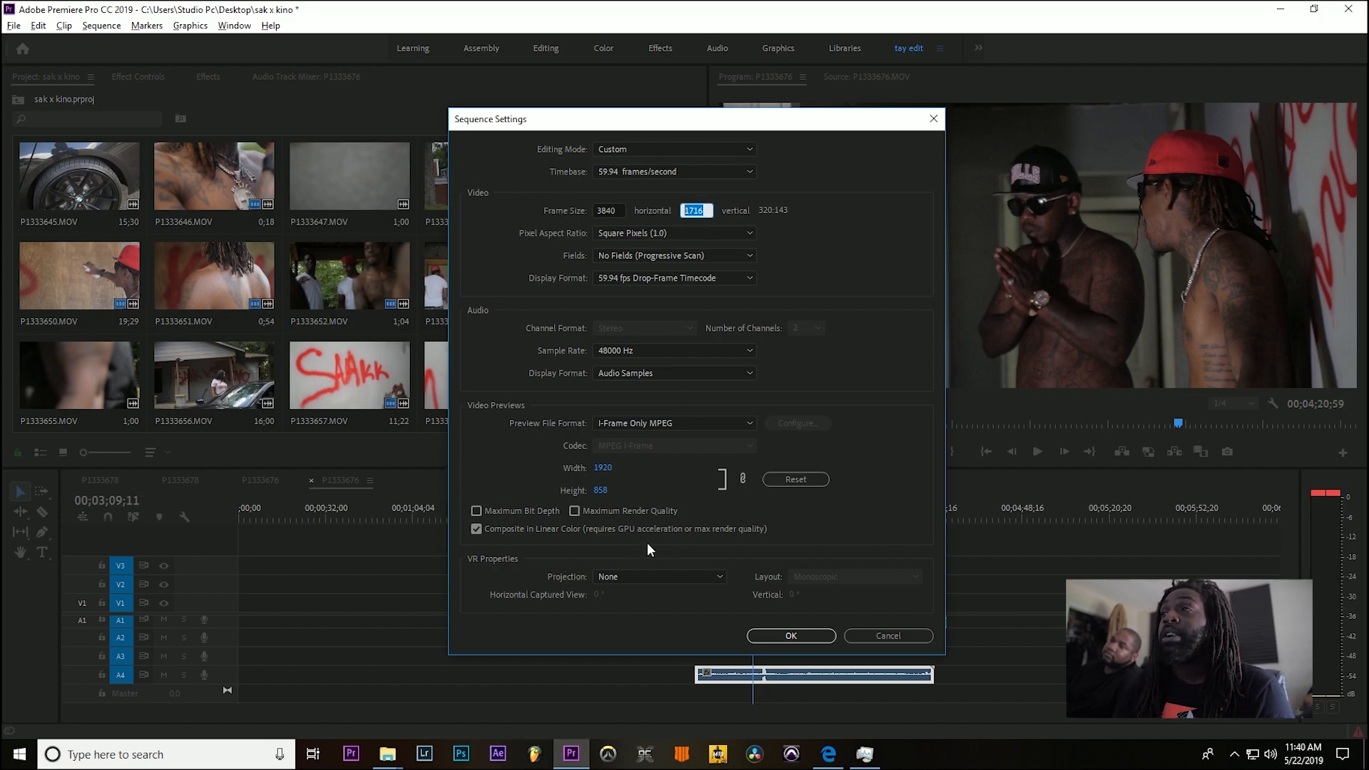
pyautogui.click(815, 640)
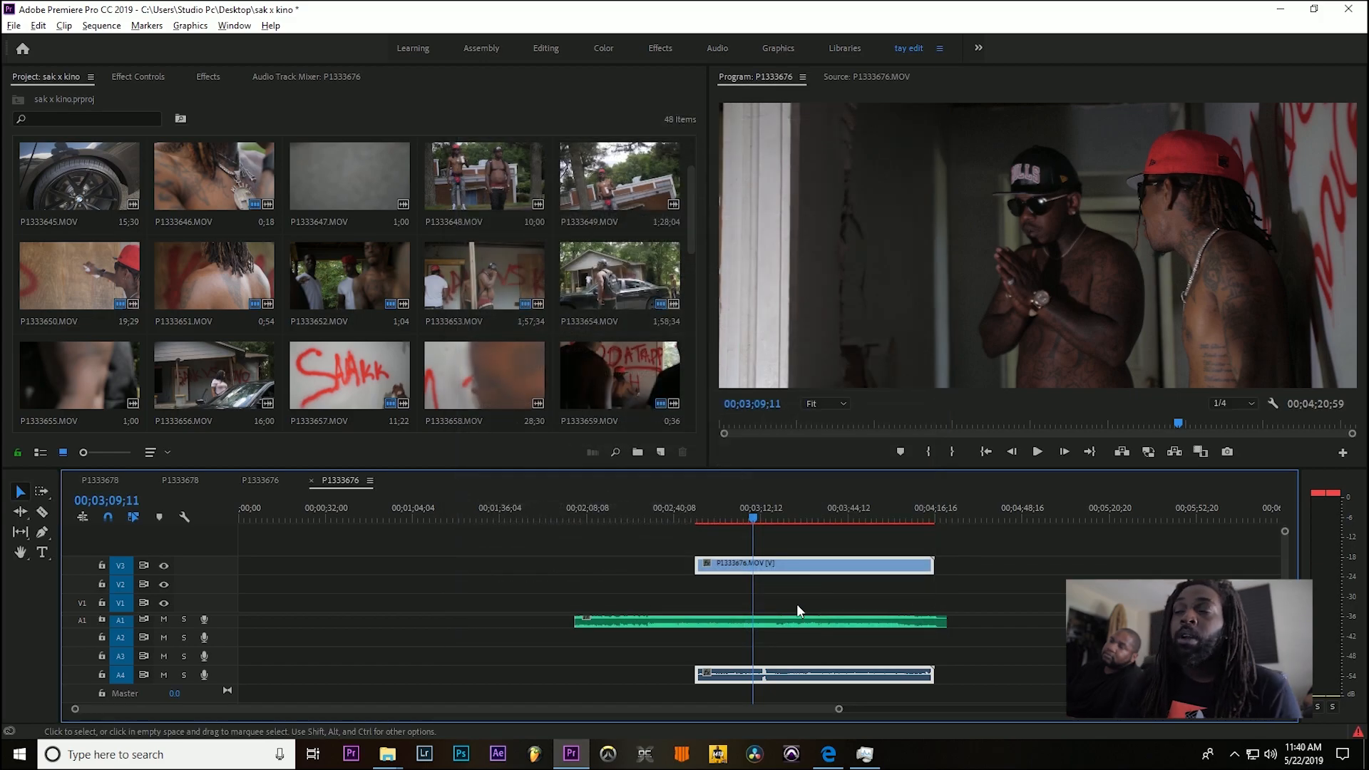
# Step: View the widescreen frame at 00;03;09;11 full screen and return to the editing workspace
pyautogui.click(962, 285)
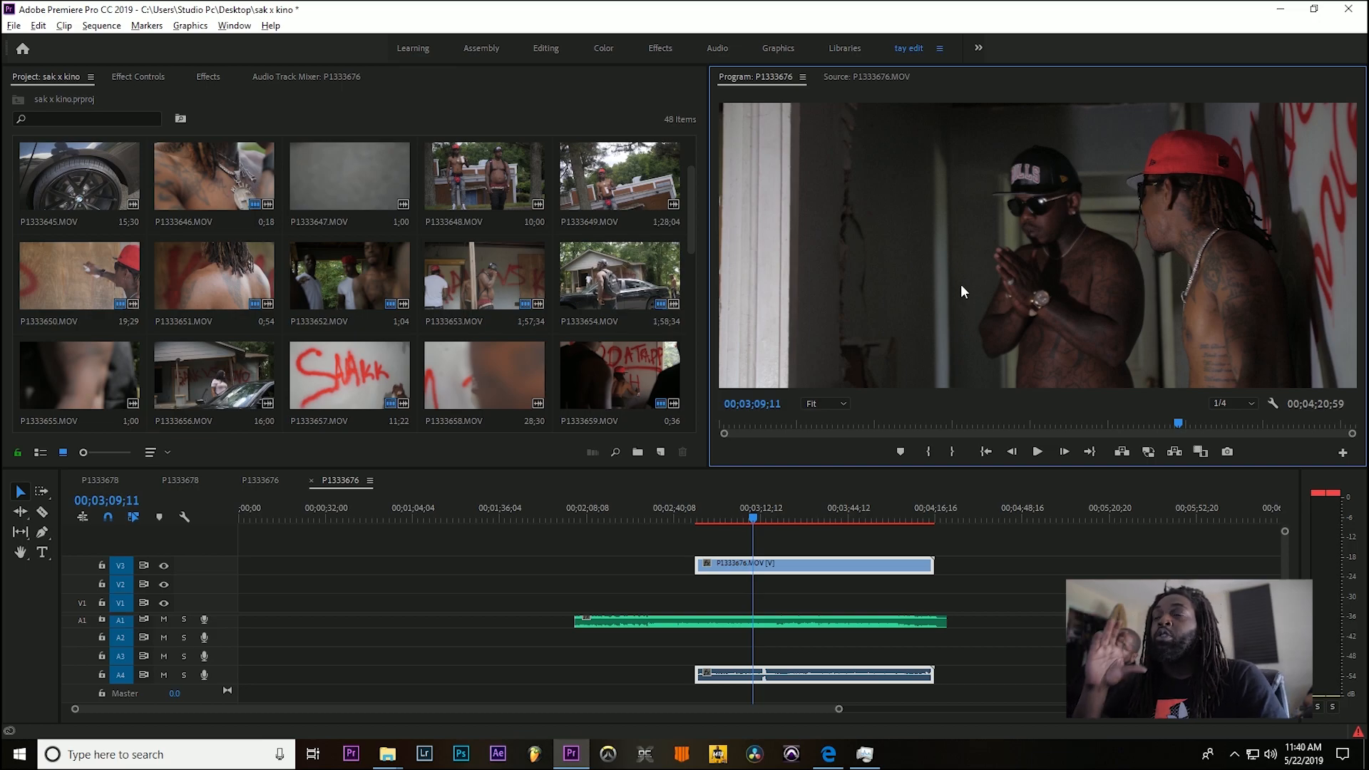
pyautogui.hotkey('ctrl', '`')
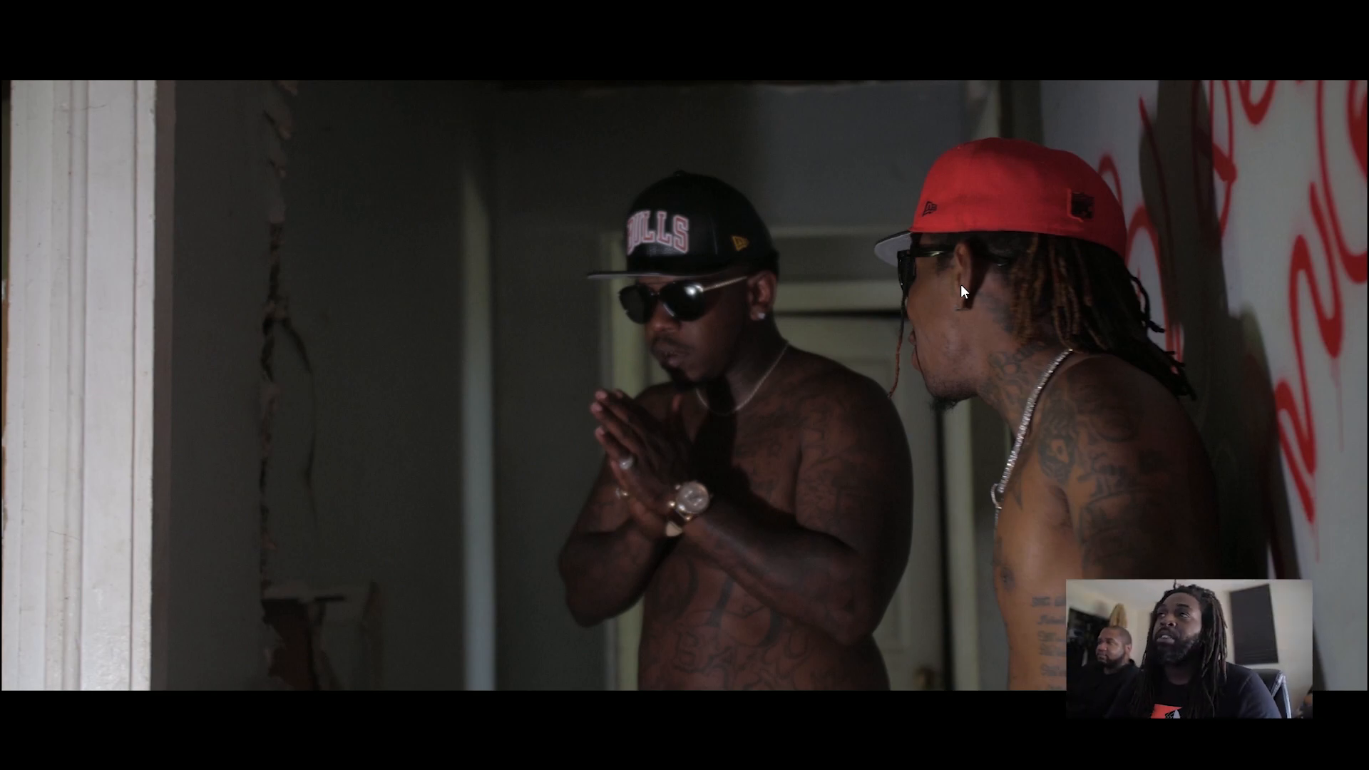
pyautogui.press('Escape')
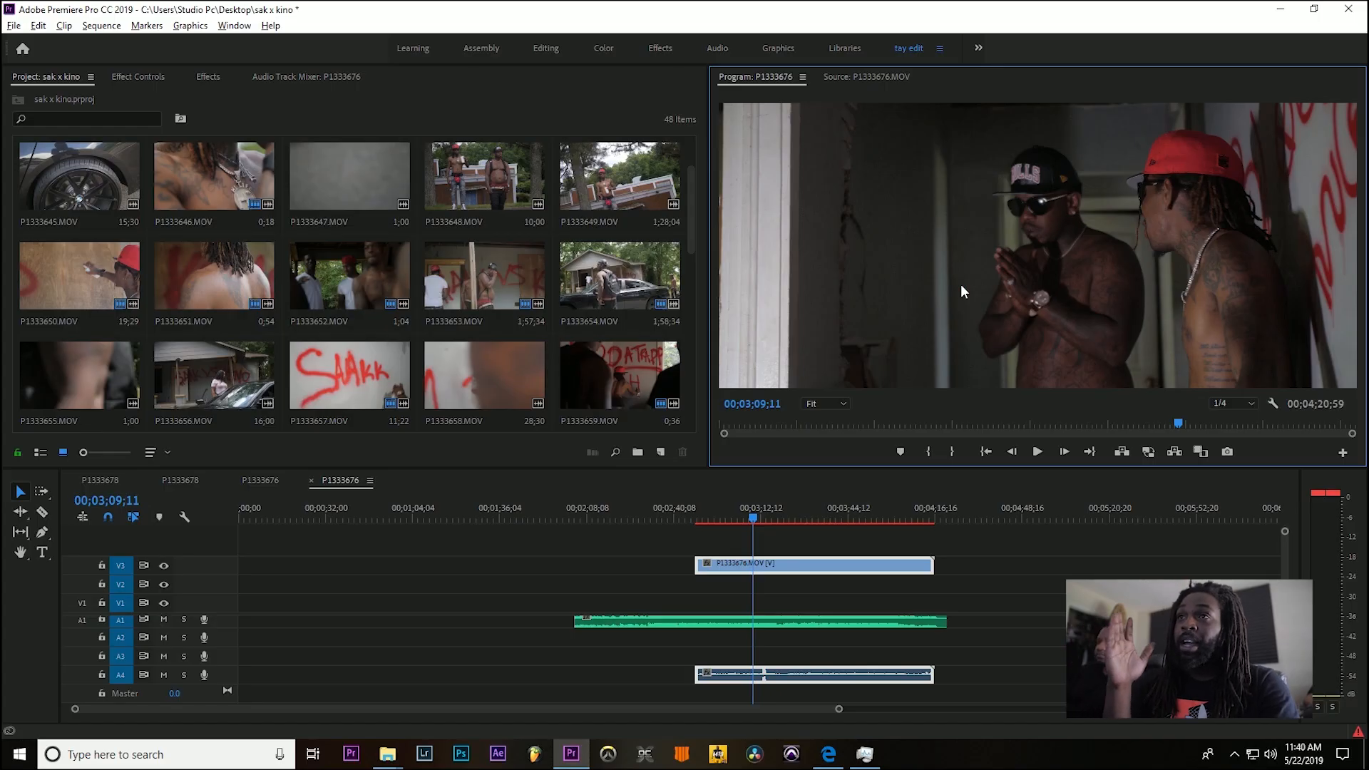